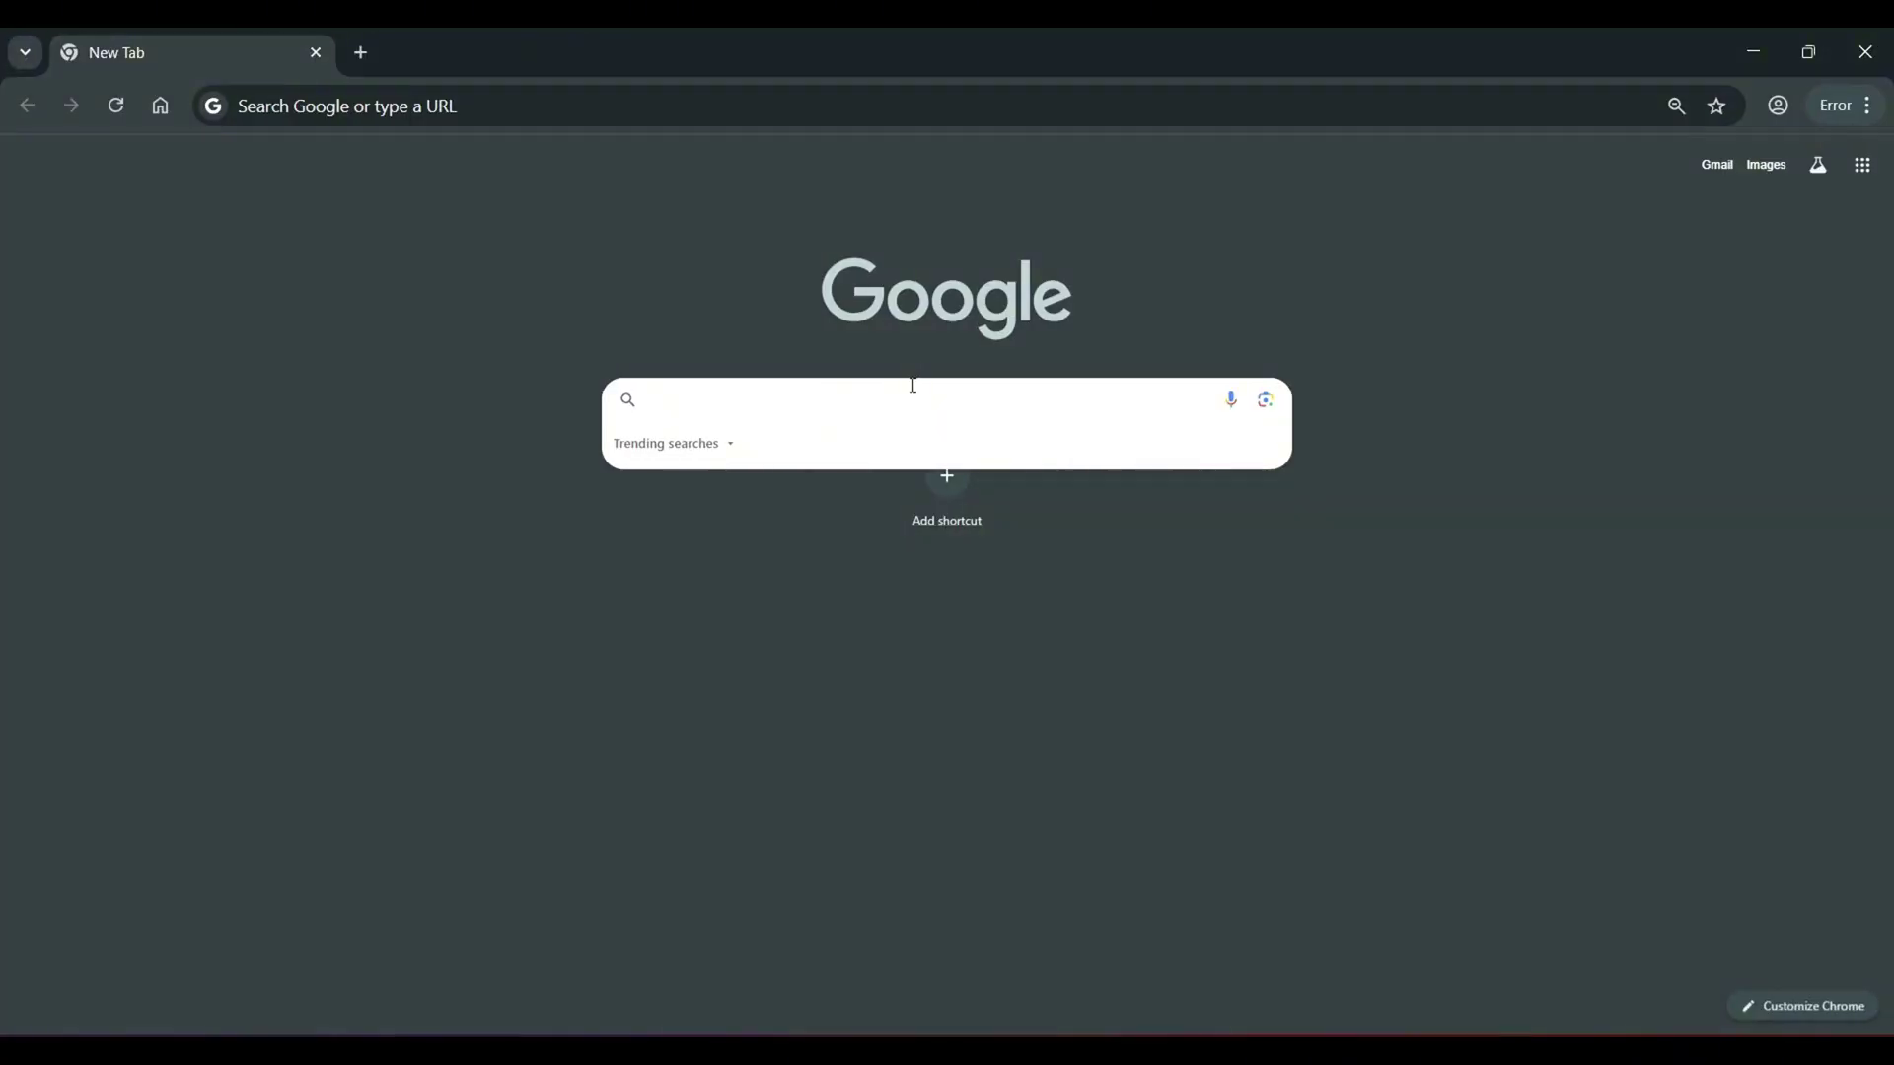
Step: Search for WPS Office and start the Windows Free Download from wps.com/download
type("WPS Off")
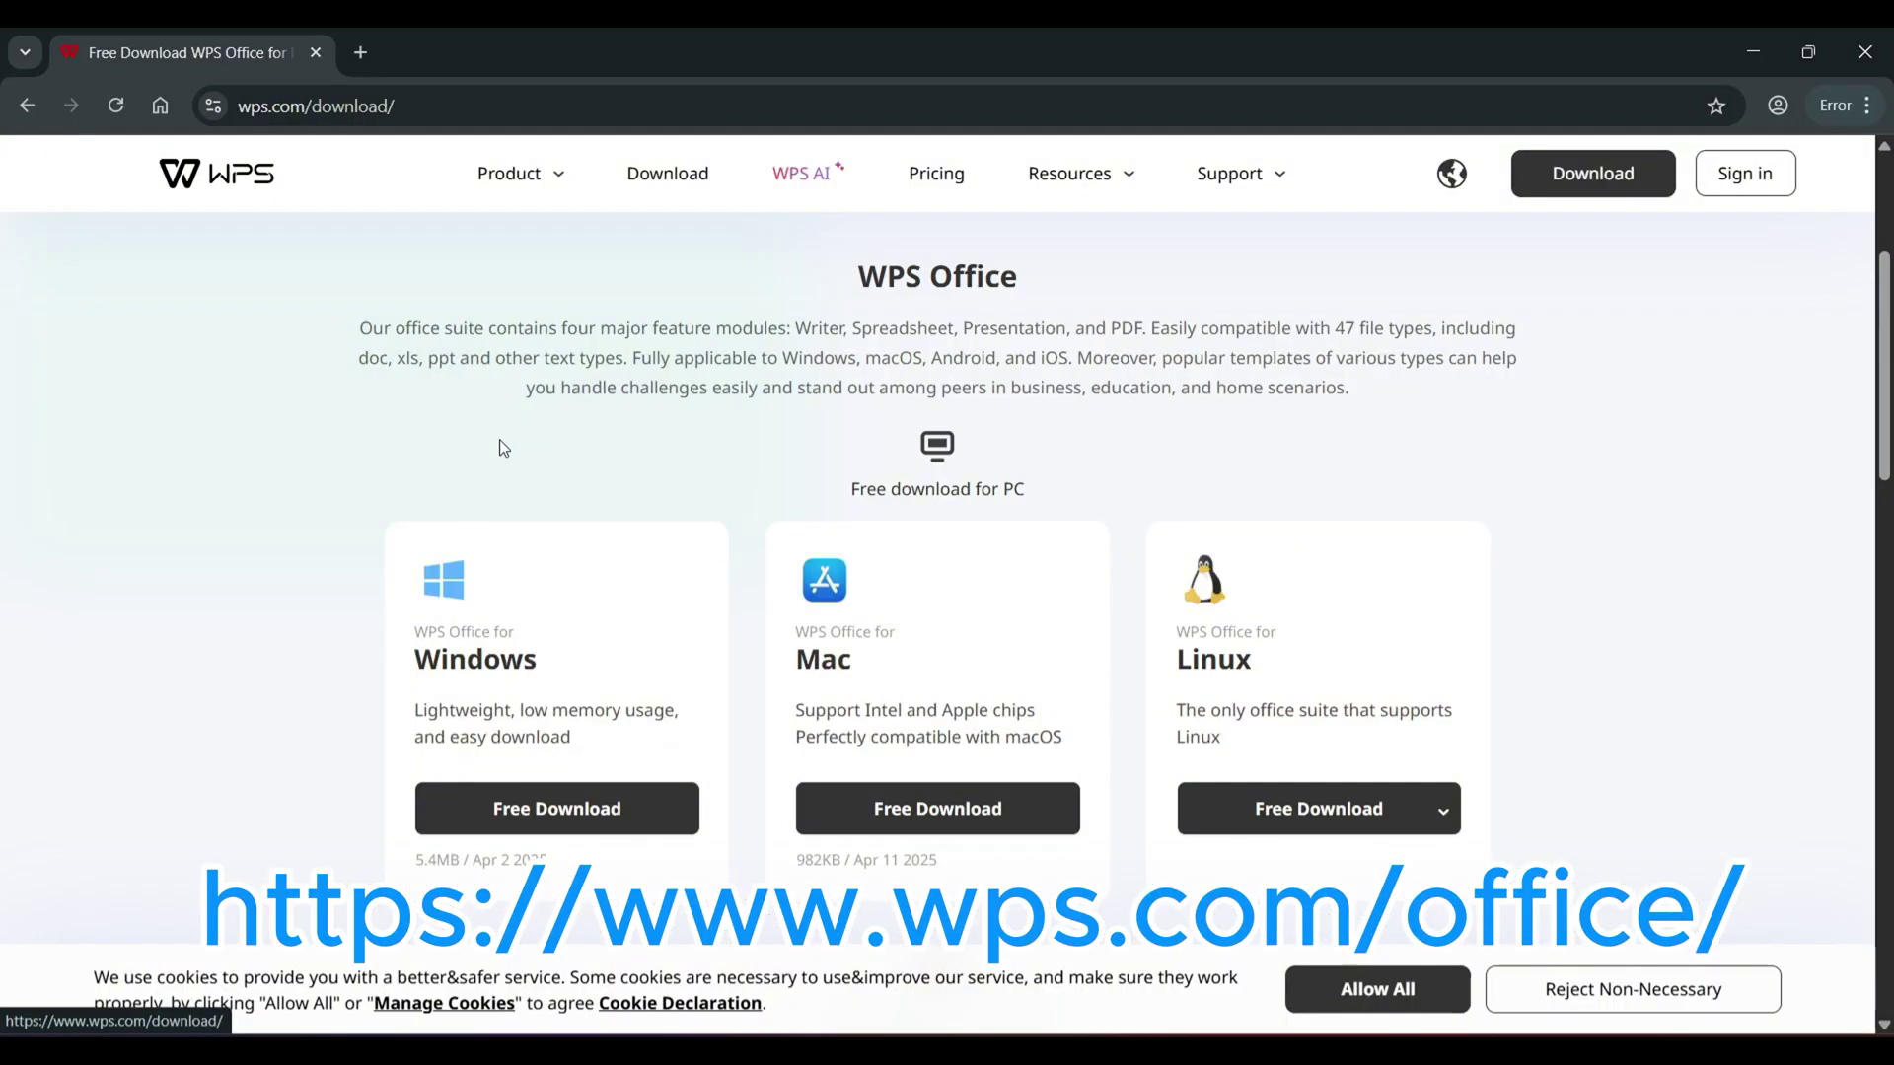
left_click(604, 817)
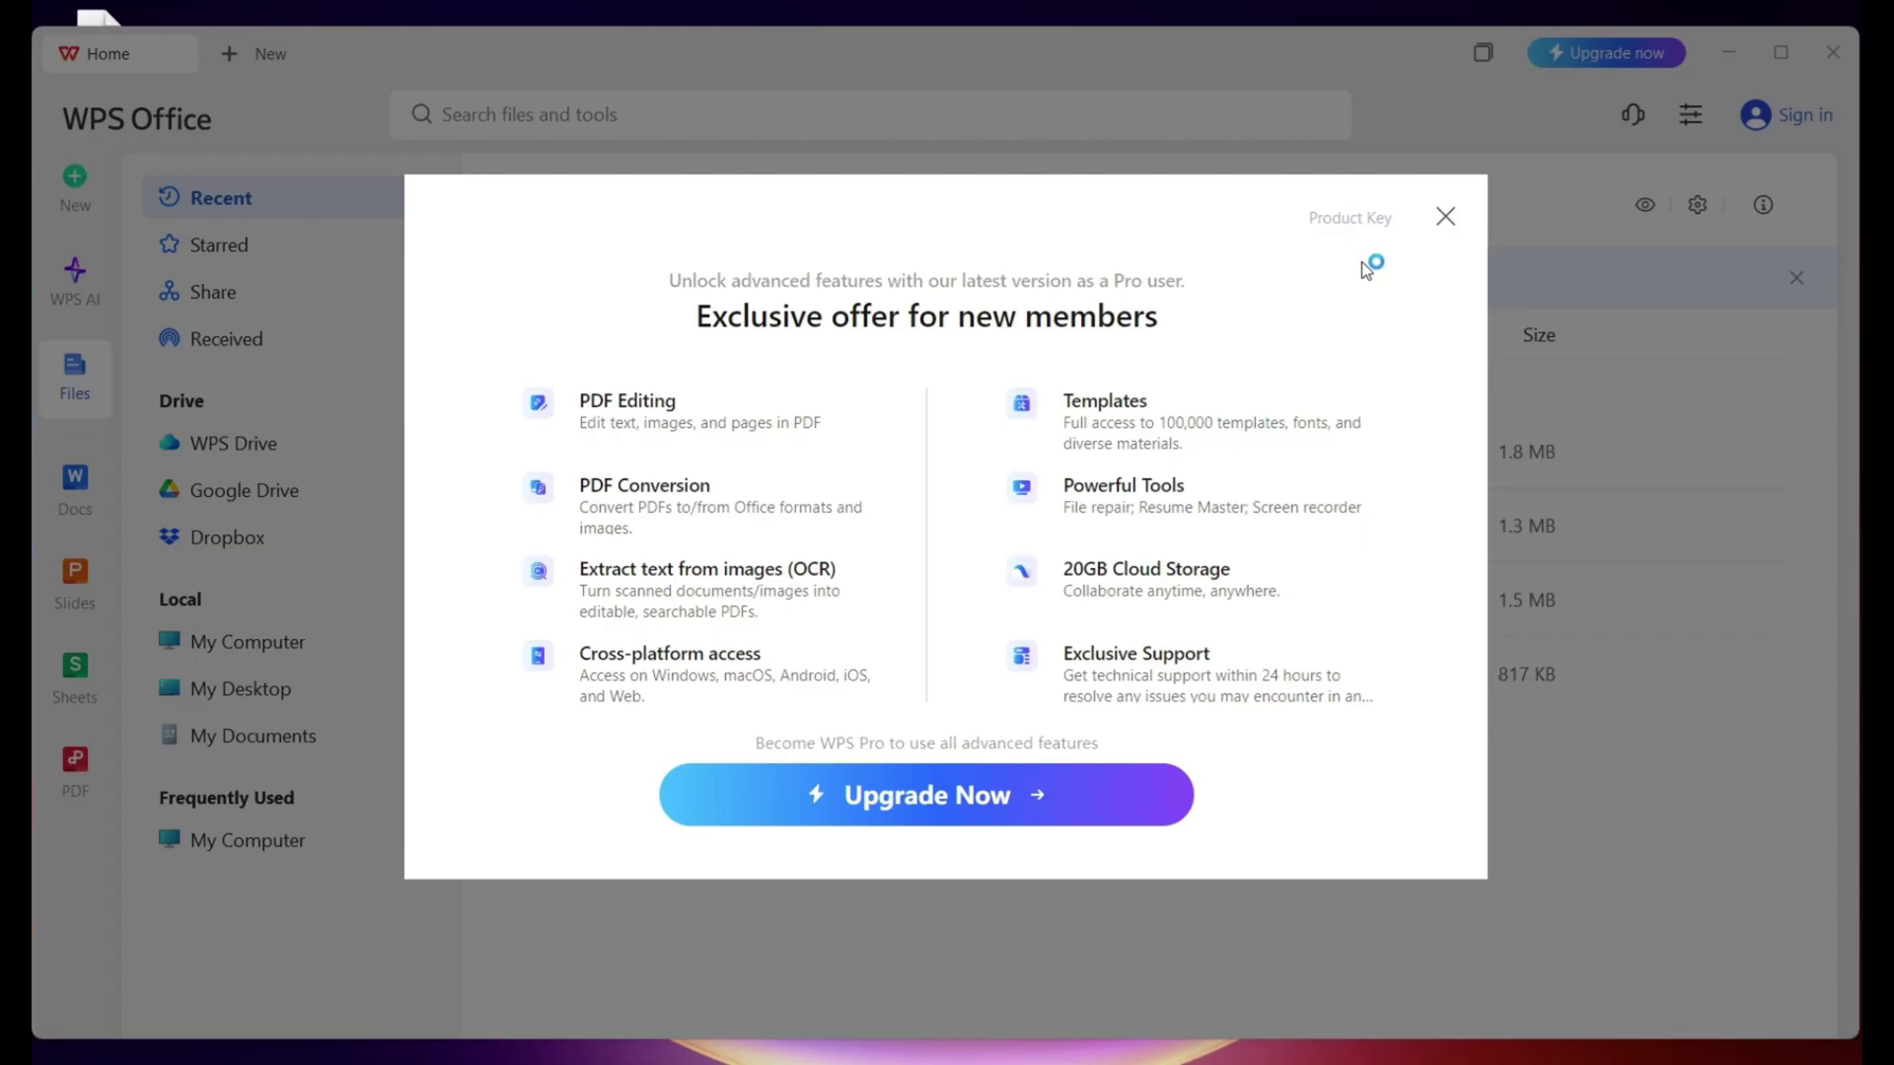
Step: Close the new-member offer, put a WPS Office shortcut next to WPS PDF on the desktop, and launch it
left_click(1445, 216)
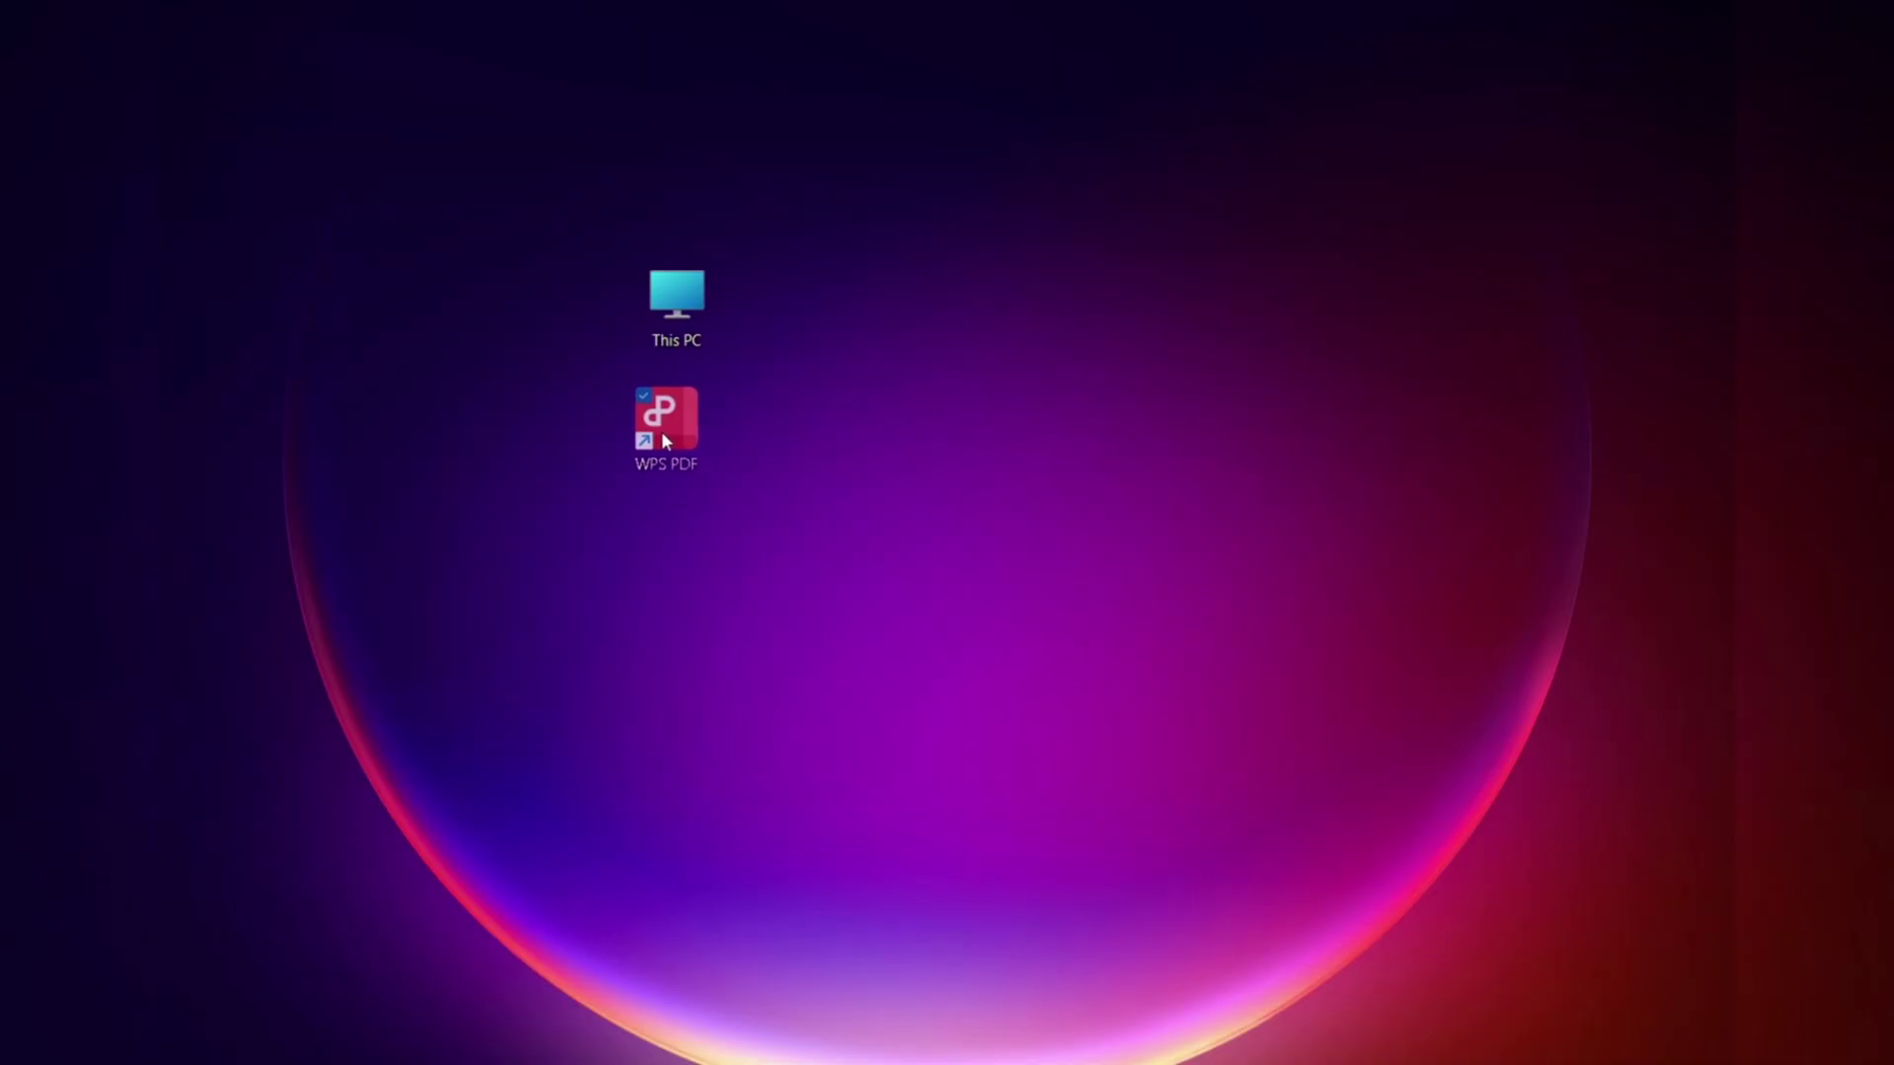
left_click(662, 437)
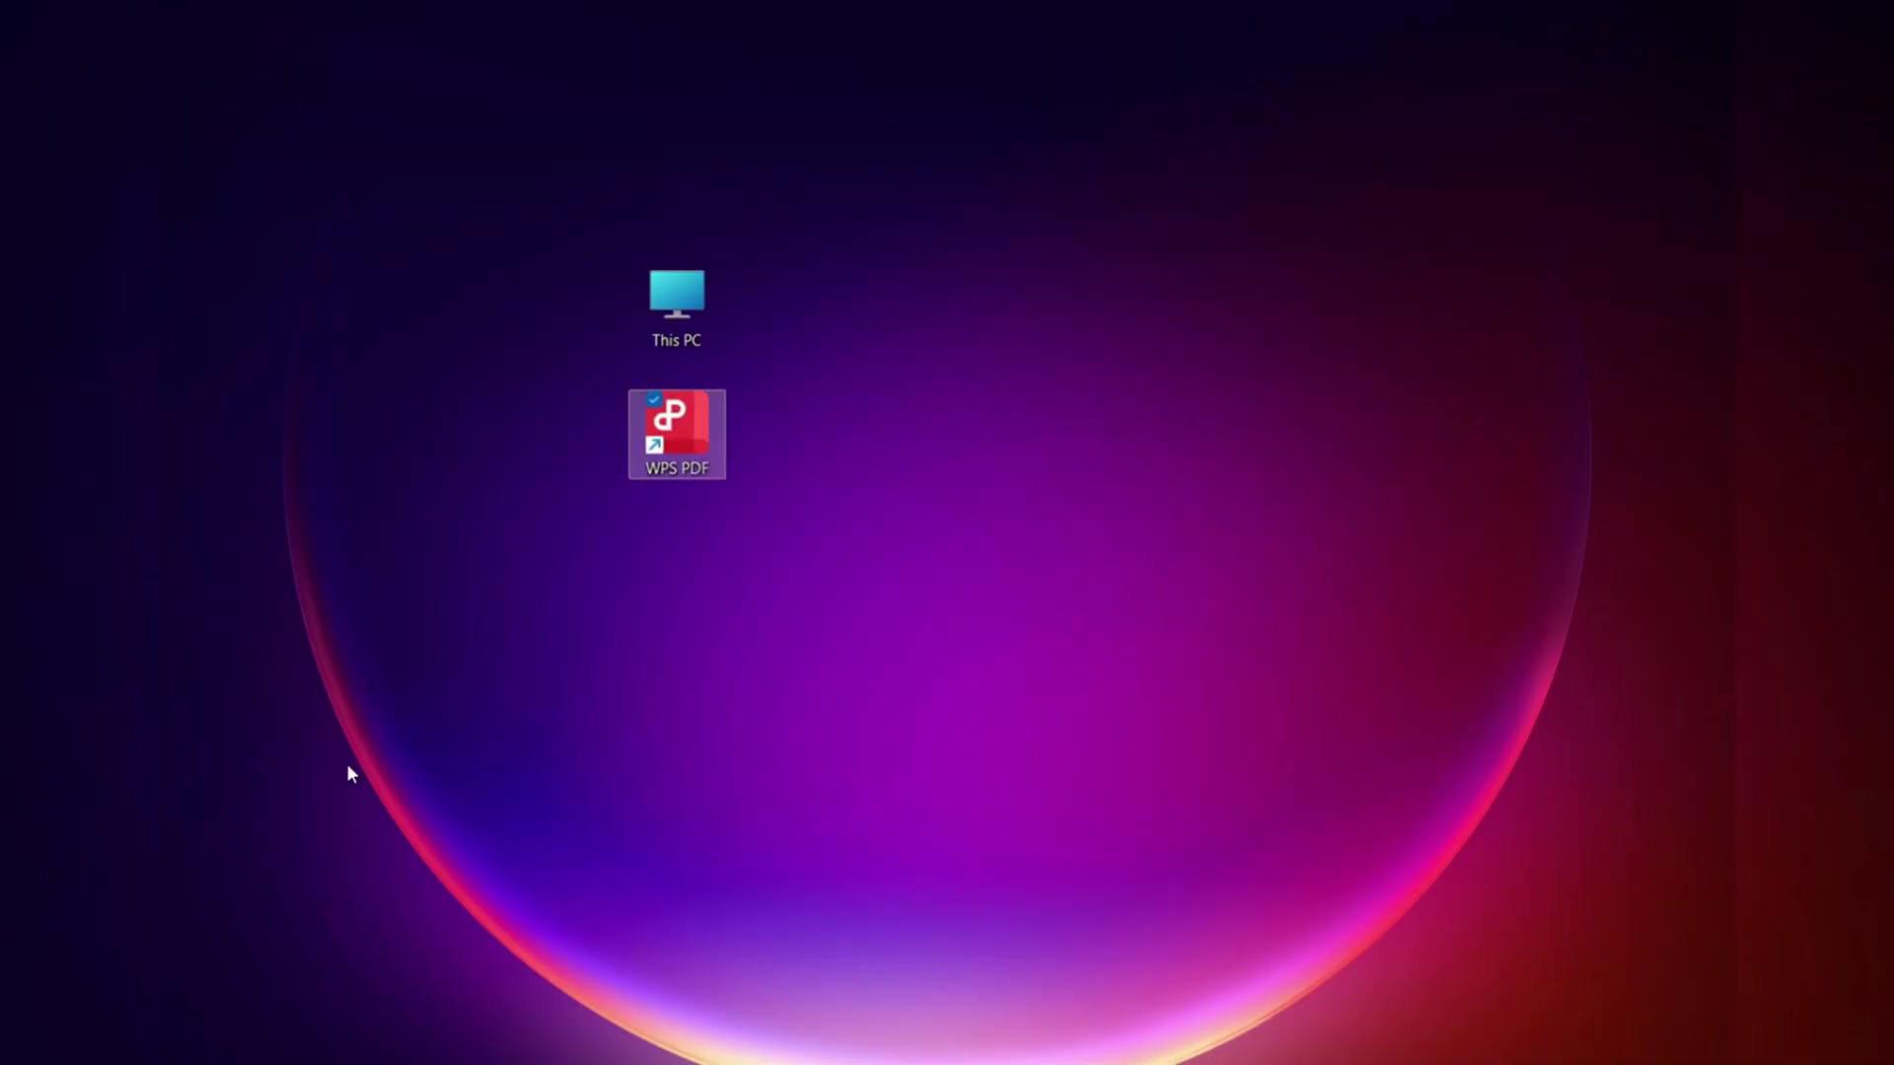
left_click_drag(921, 612, 776, 427)
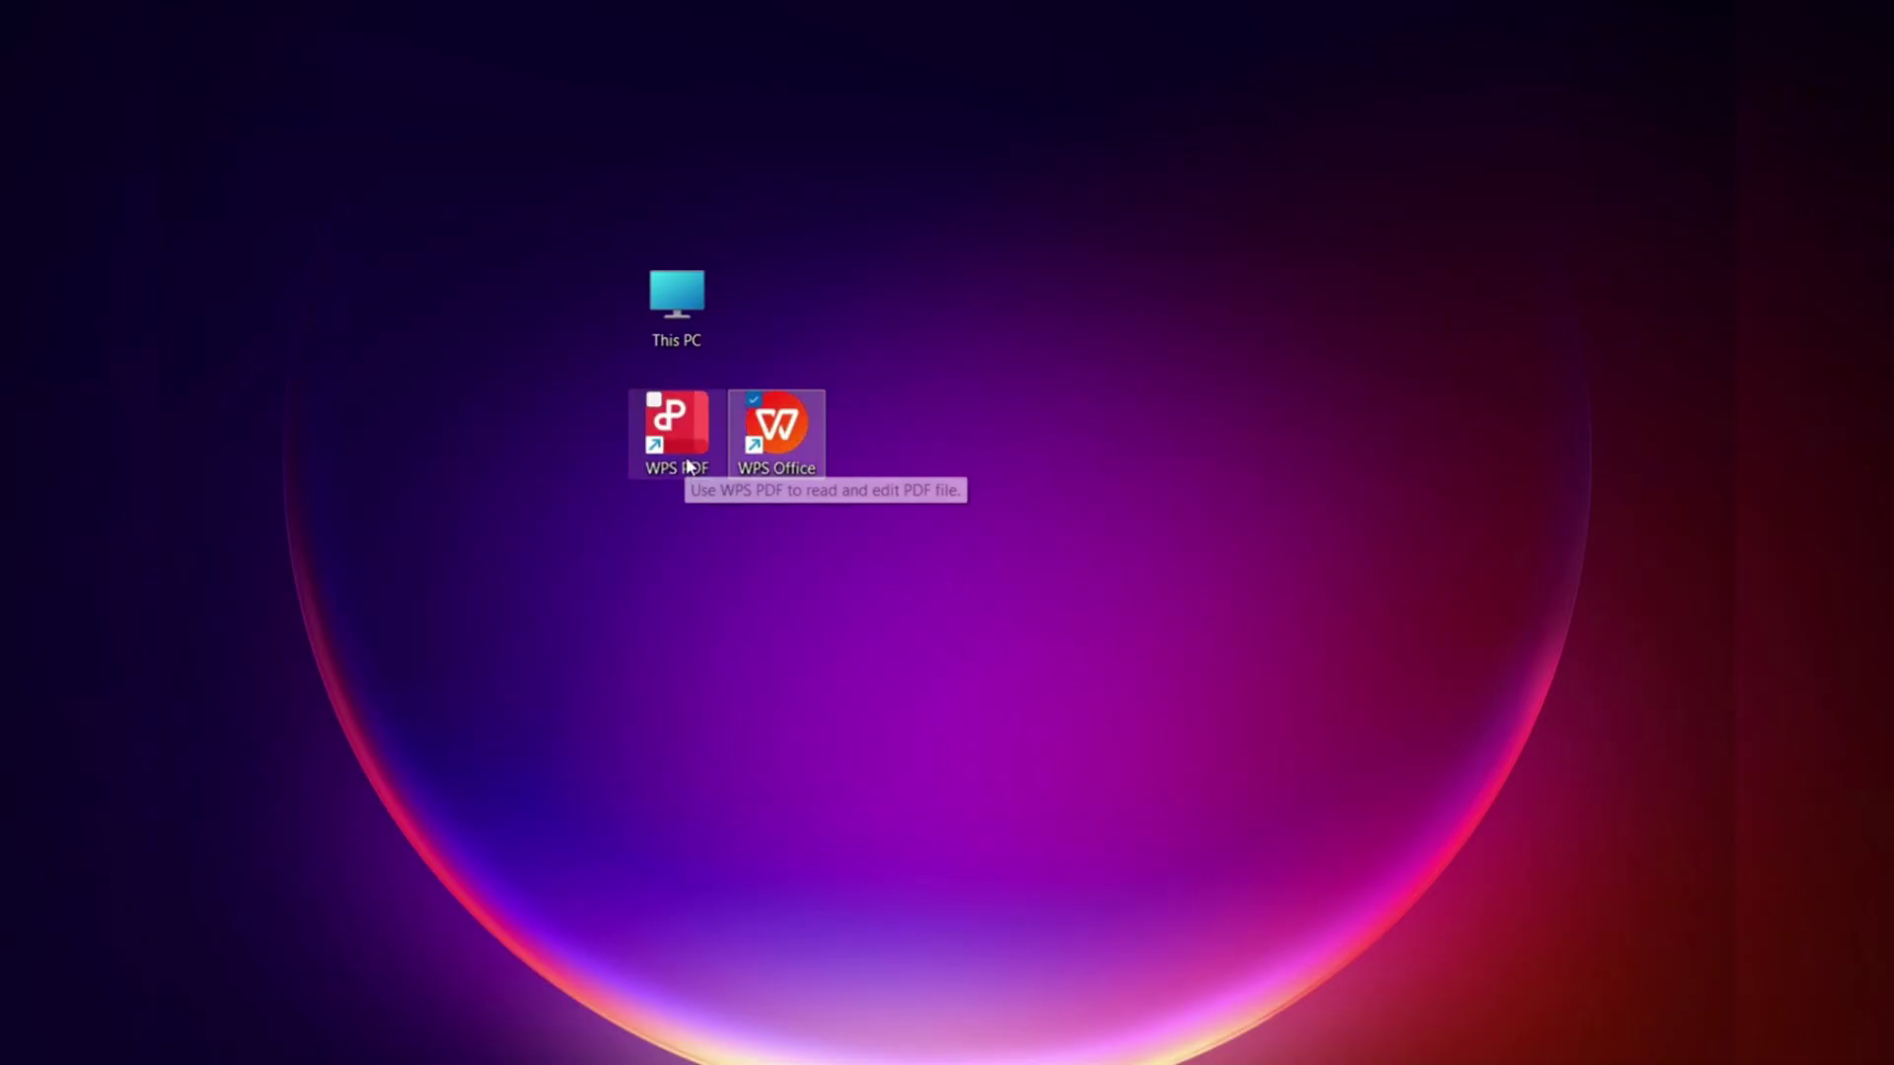
double_click(779, 429)
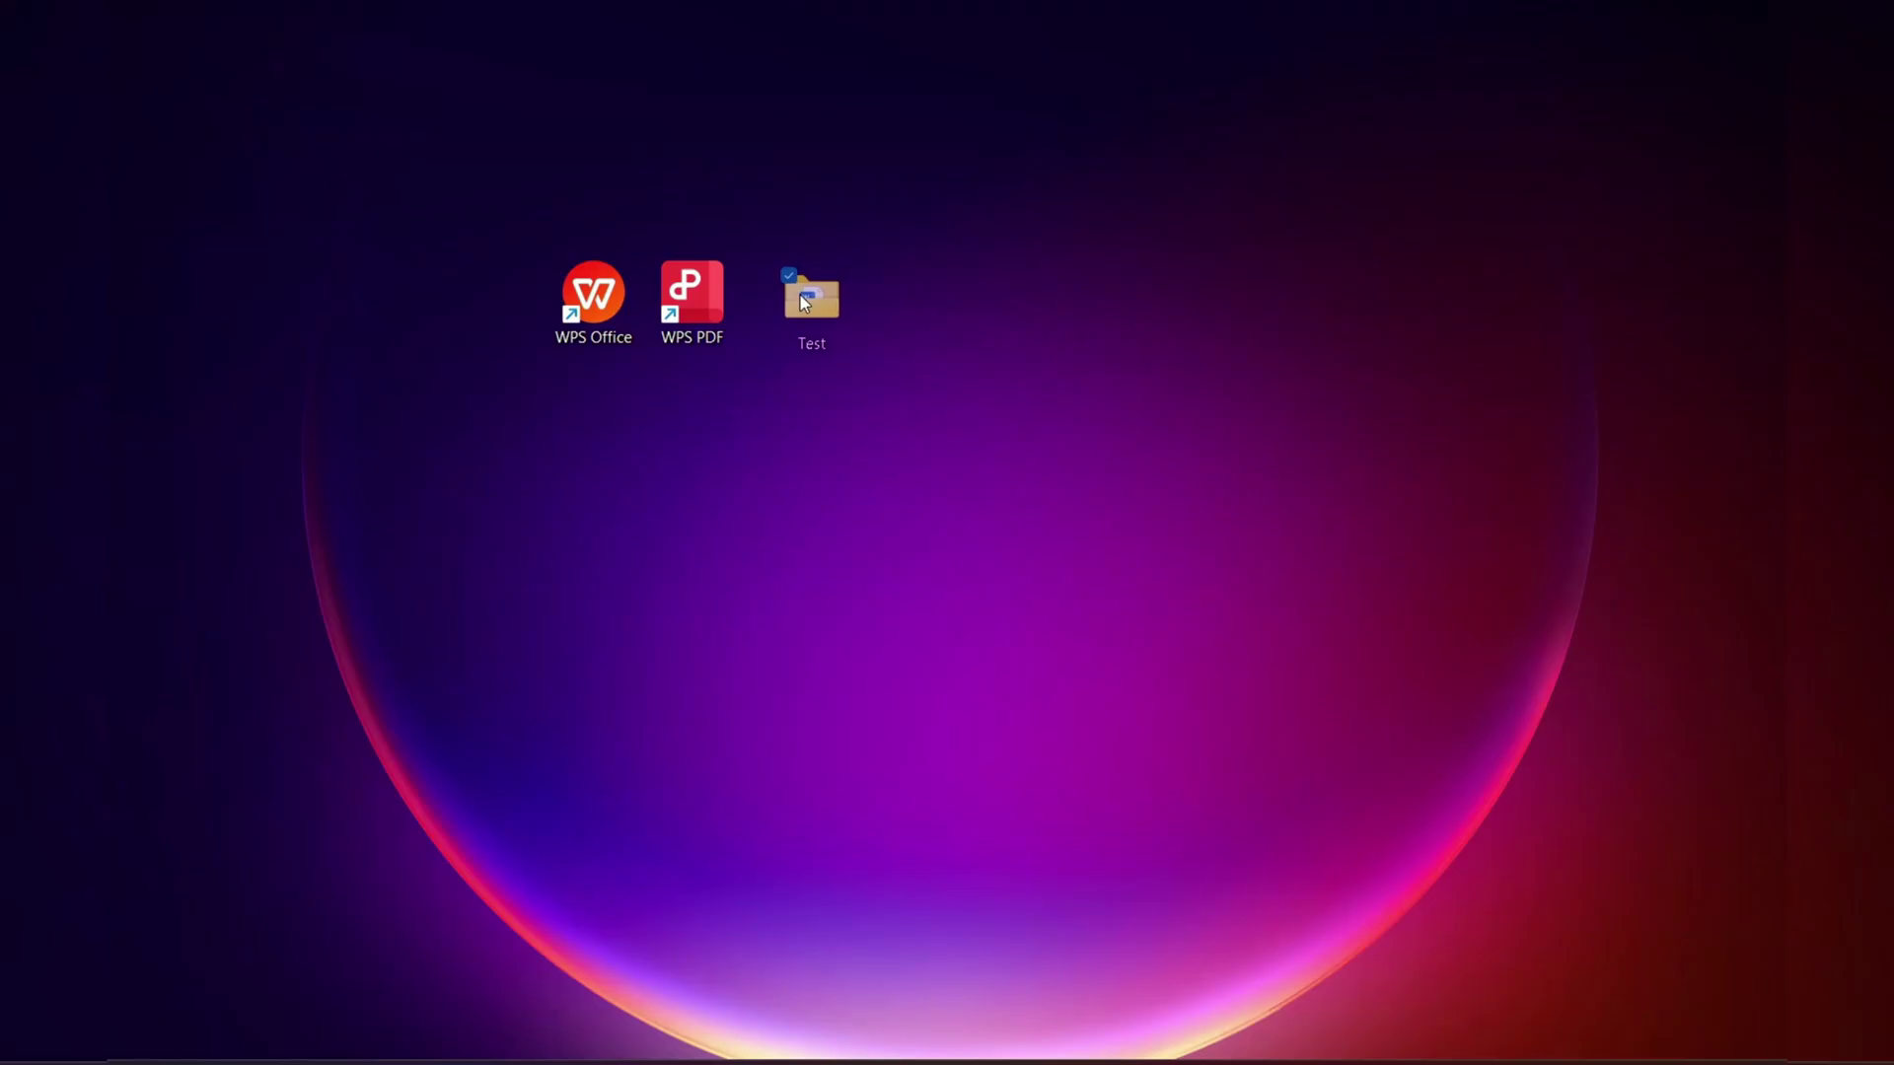
Step: Open the desktop Test folder and open Email Newsletter 2.docx with WPS Office
left_click(799, 294)
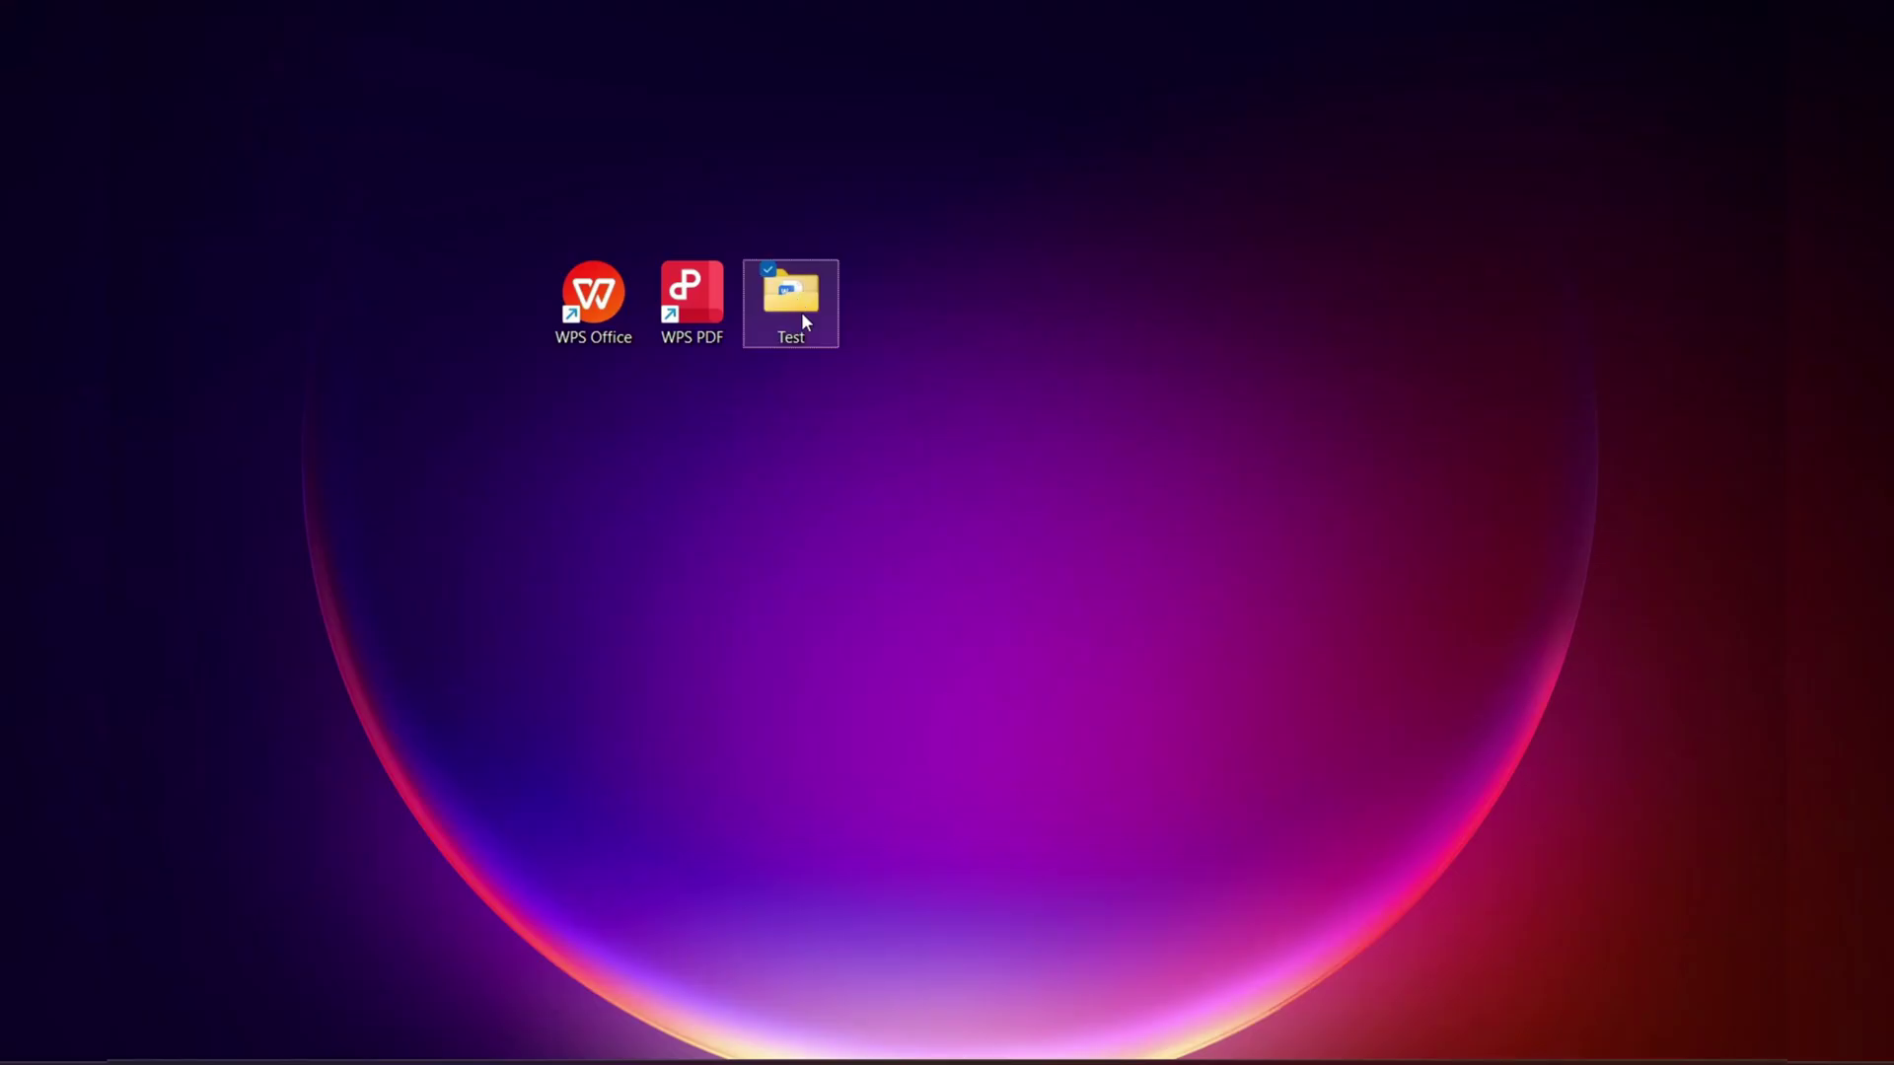
double_click(804, 296)
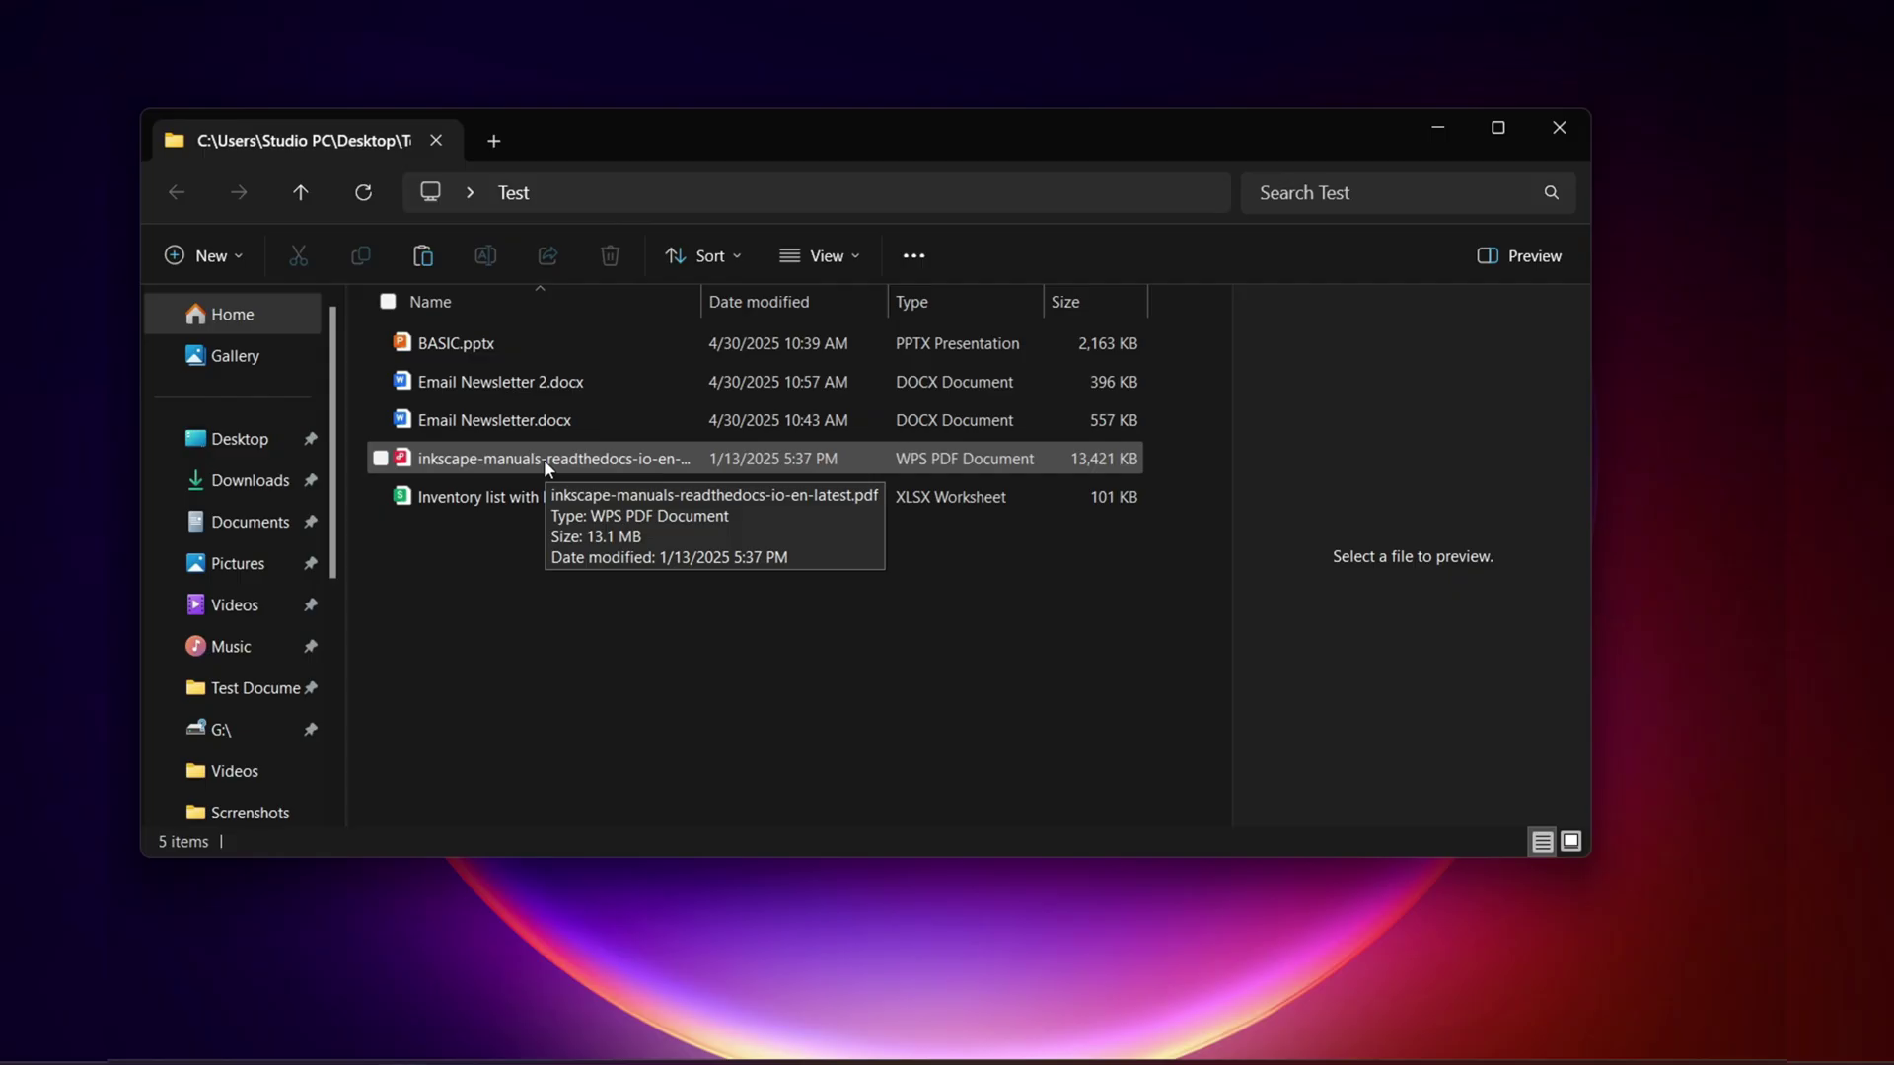
right_click(526, 383)
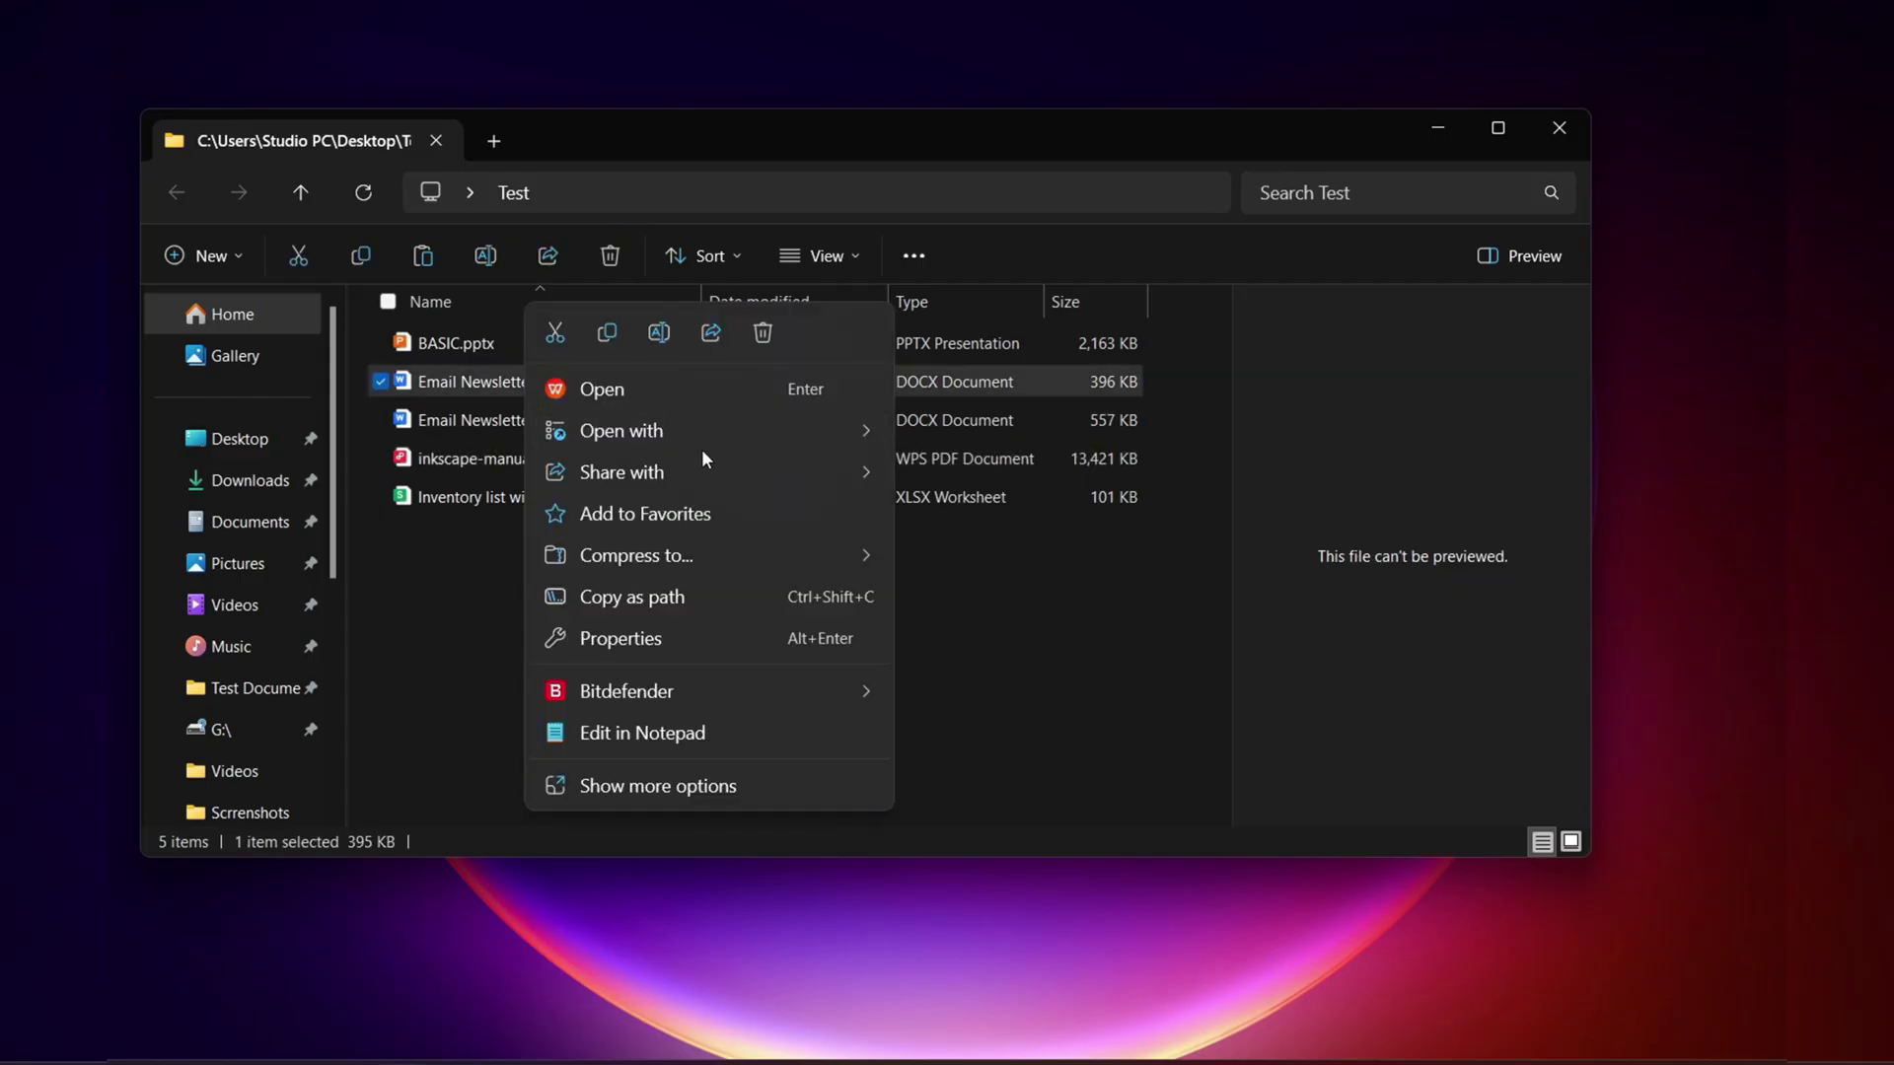
mouse_move(748, 430)
left_click(1016, 479)
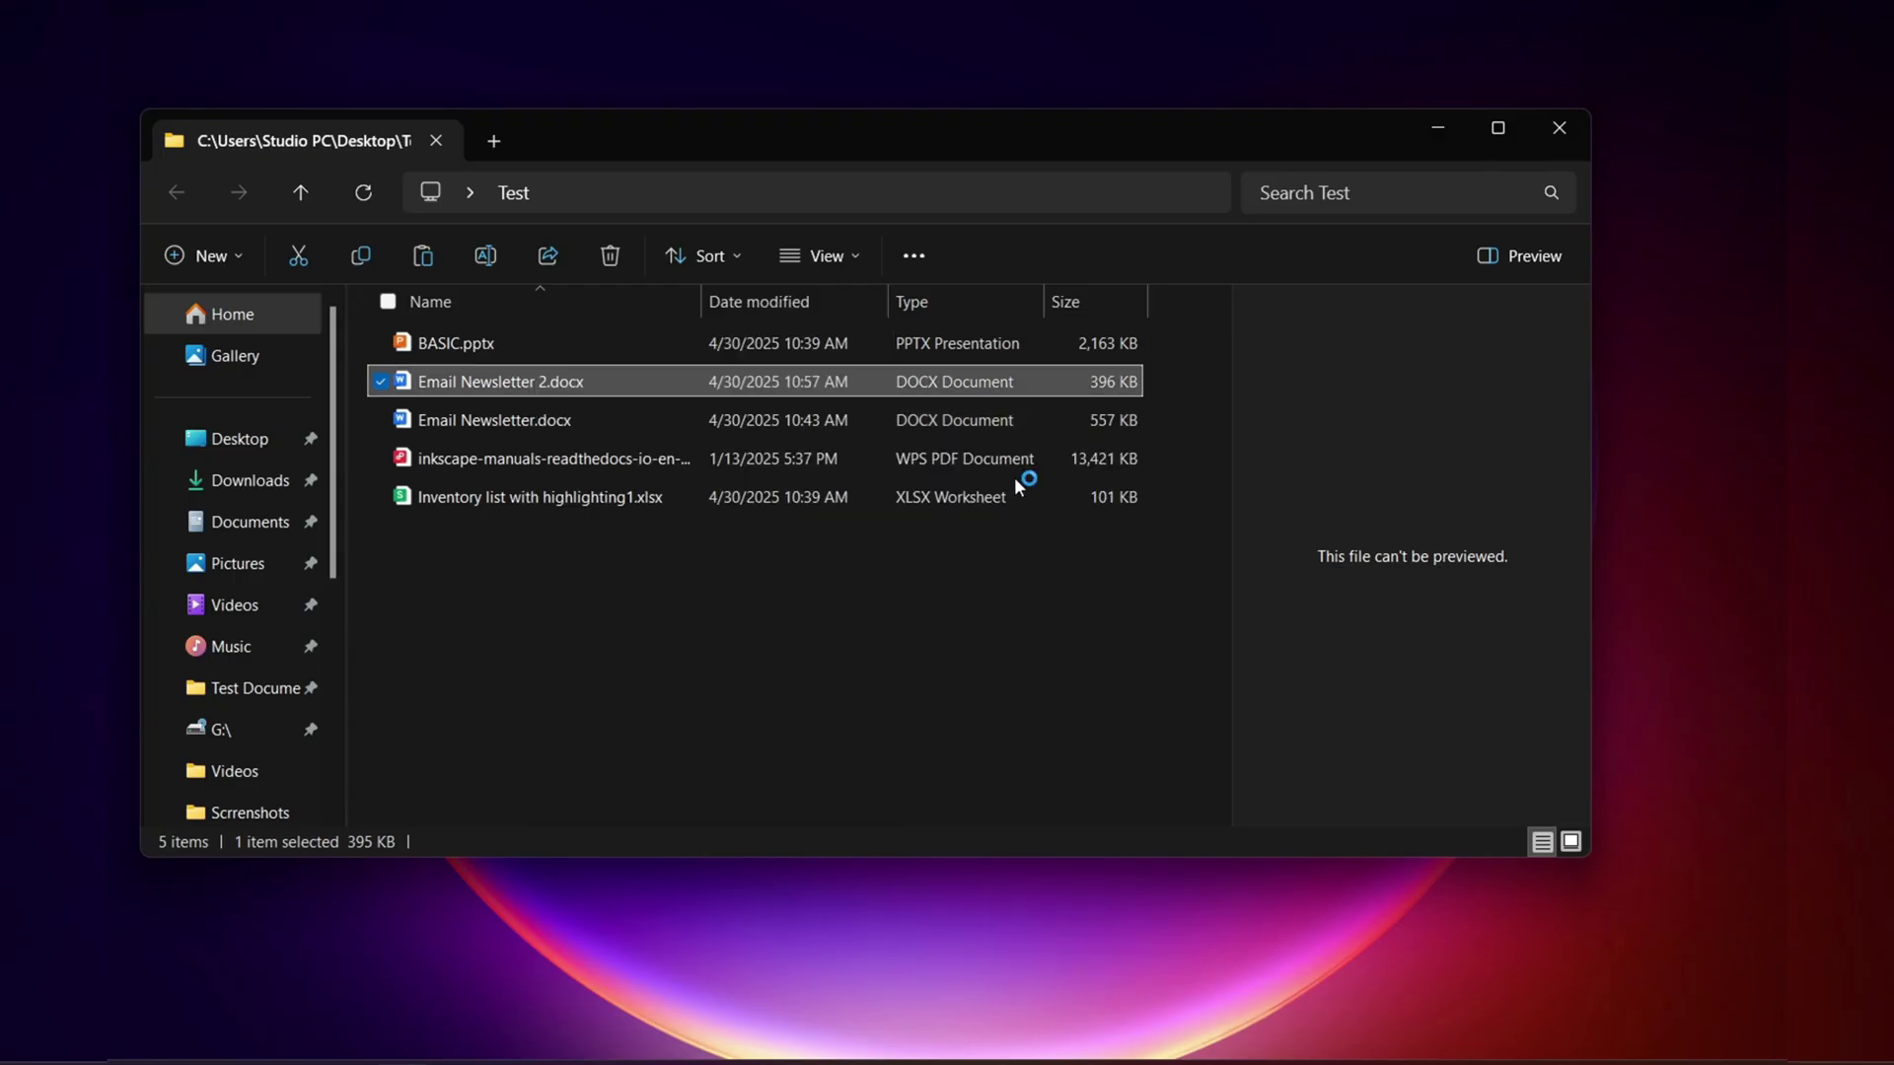
scroll(820, 484, "up", 4)
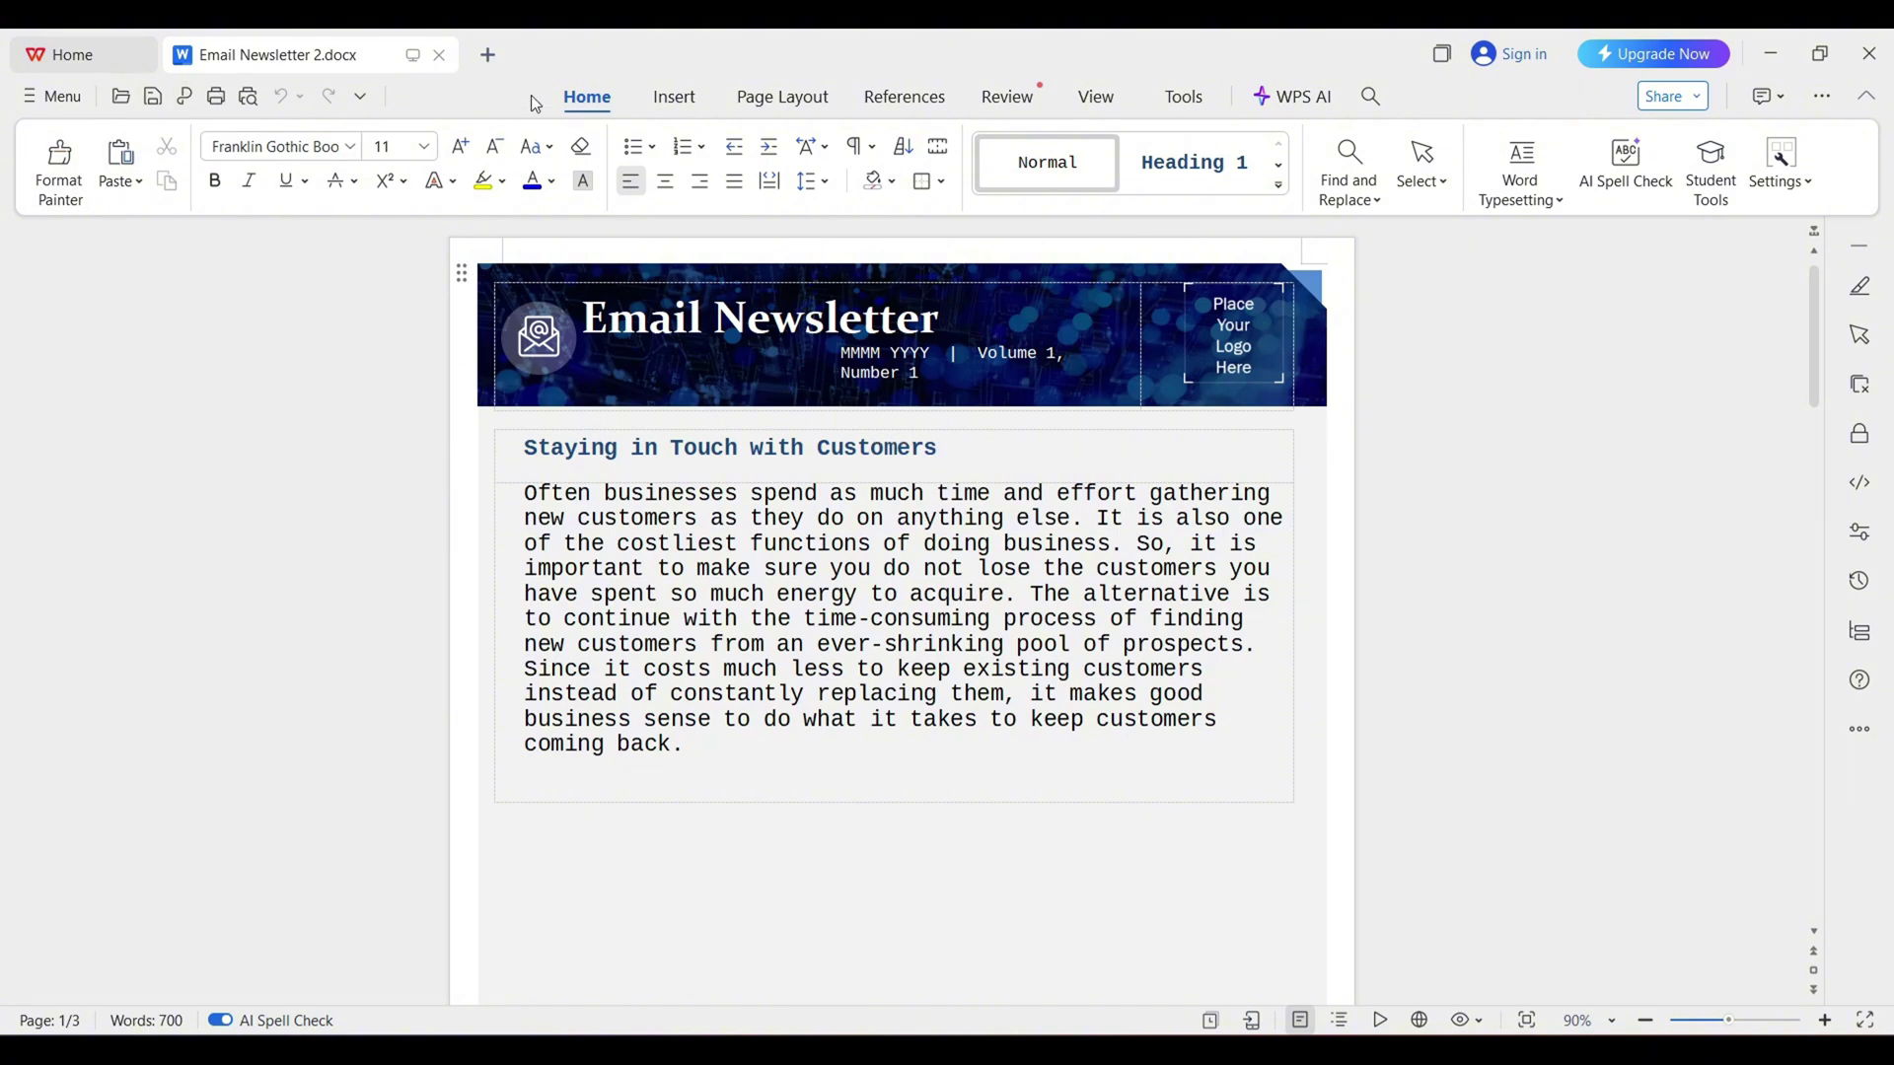
Step: Browse the Insert, Page Layout, References, Review, View, Tools and WPS AI ribbon tabs
left_click(663, 105)
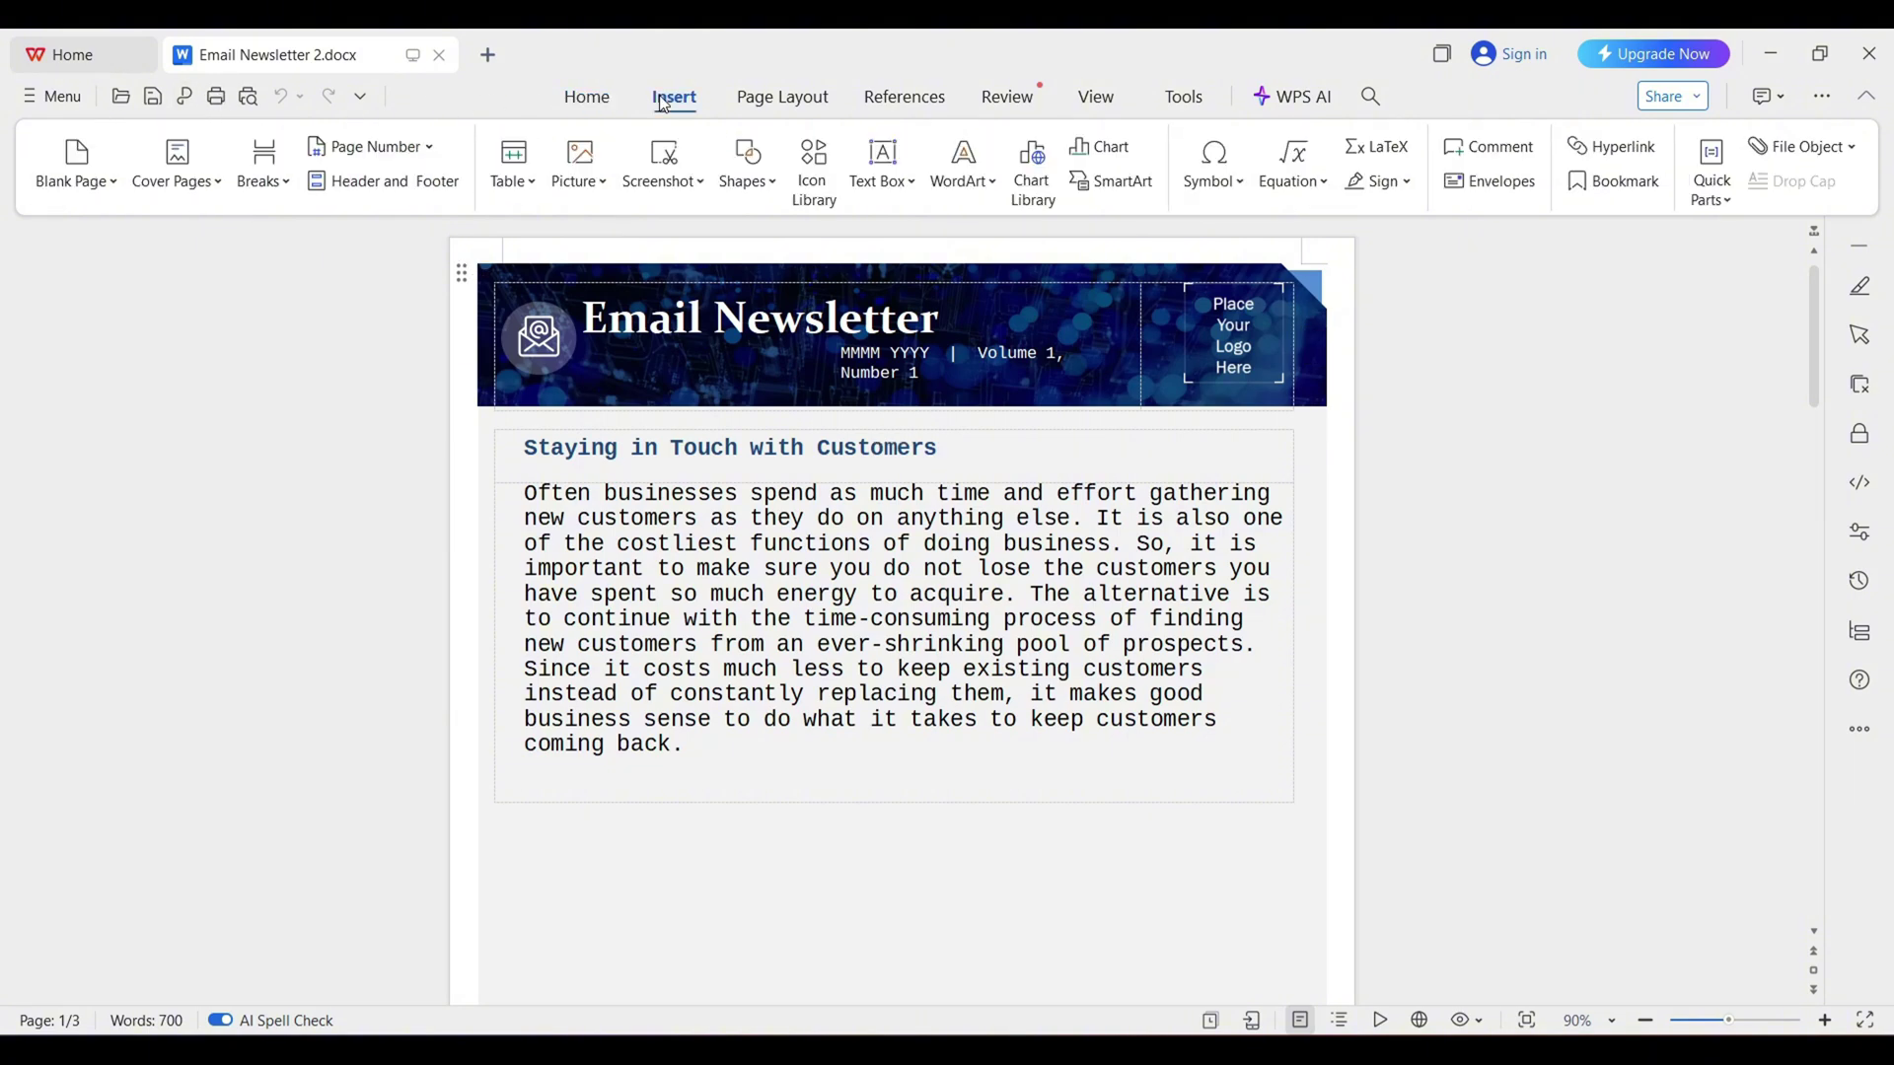
left_click(771, 102)
left_click(885, 102)
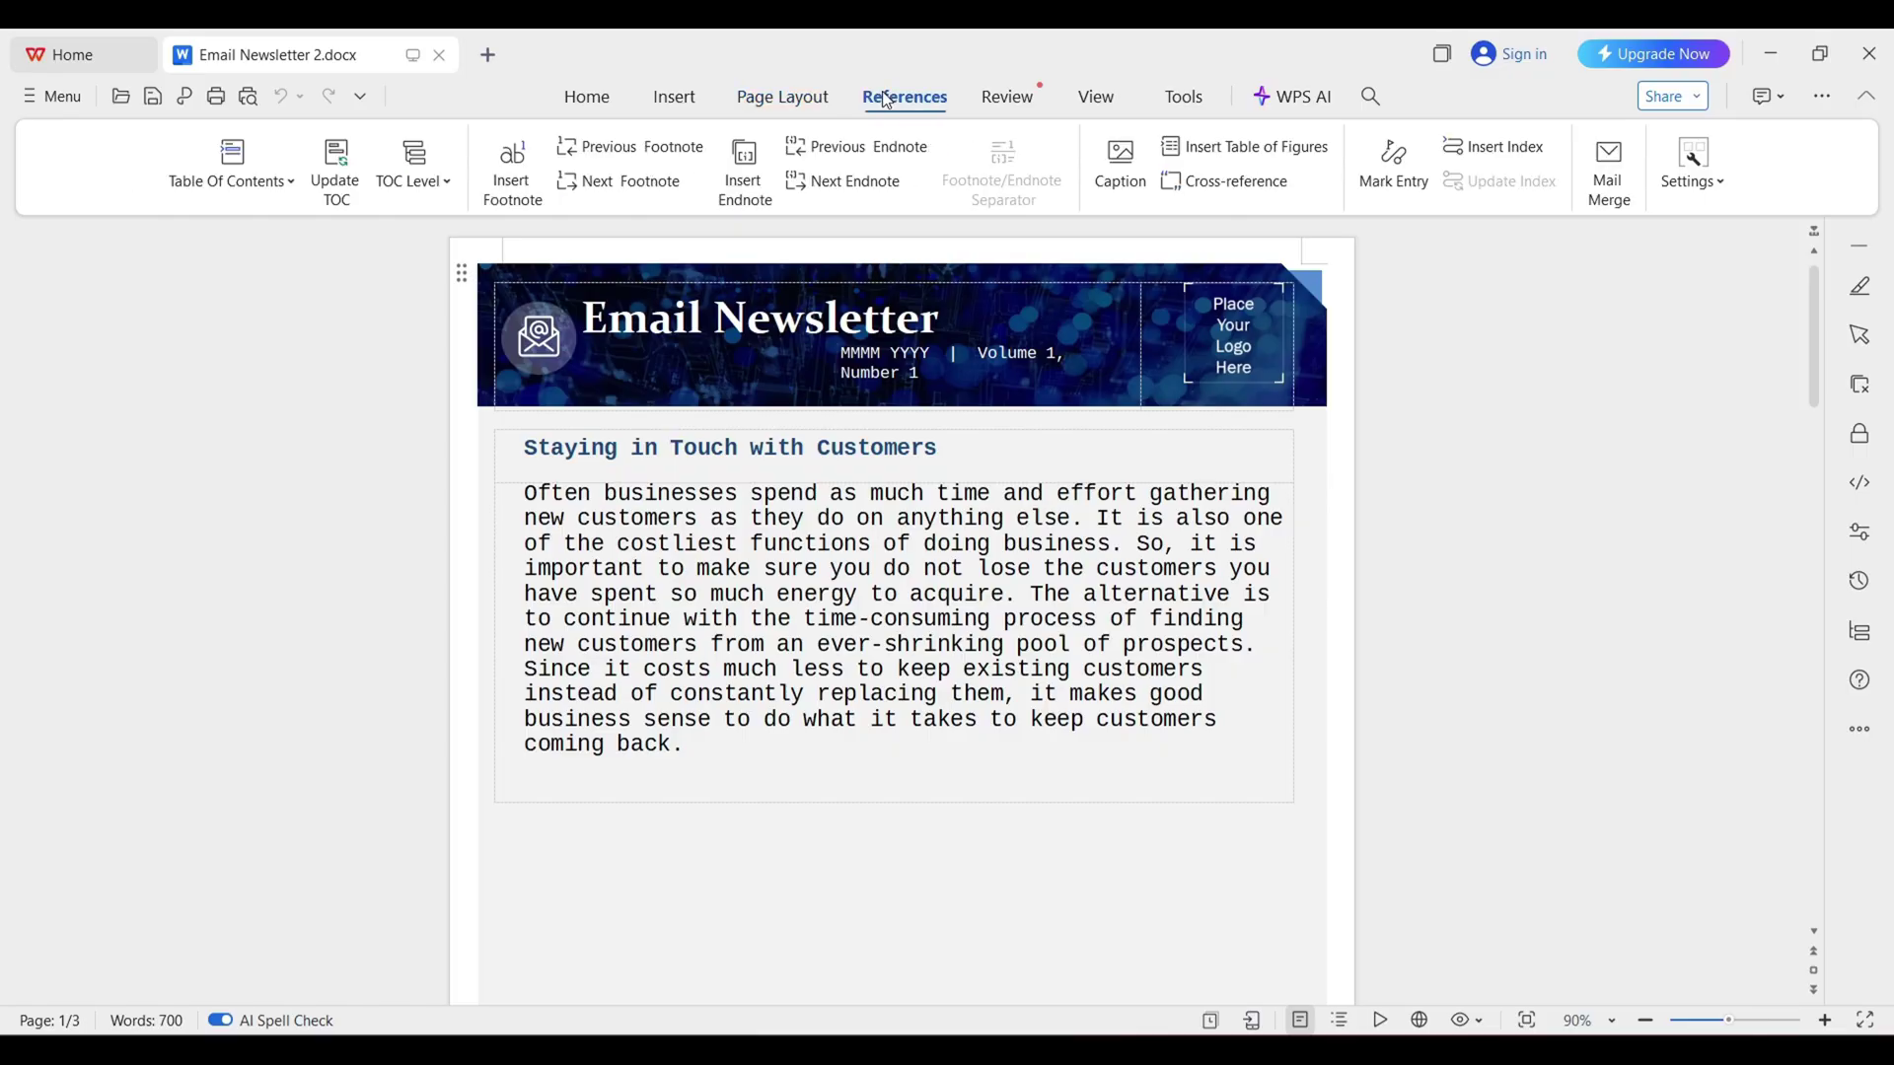
left_click(1027, 101)
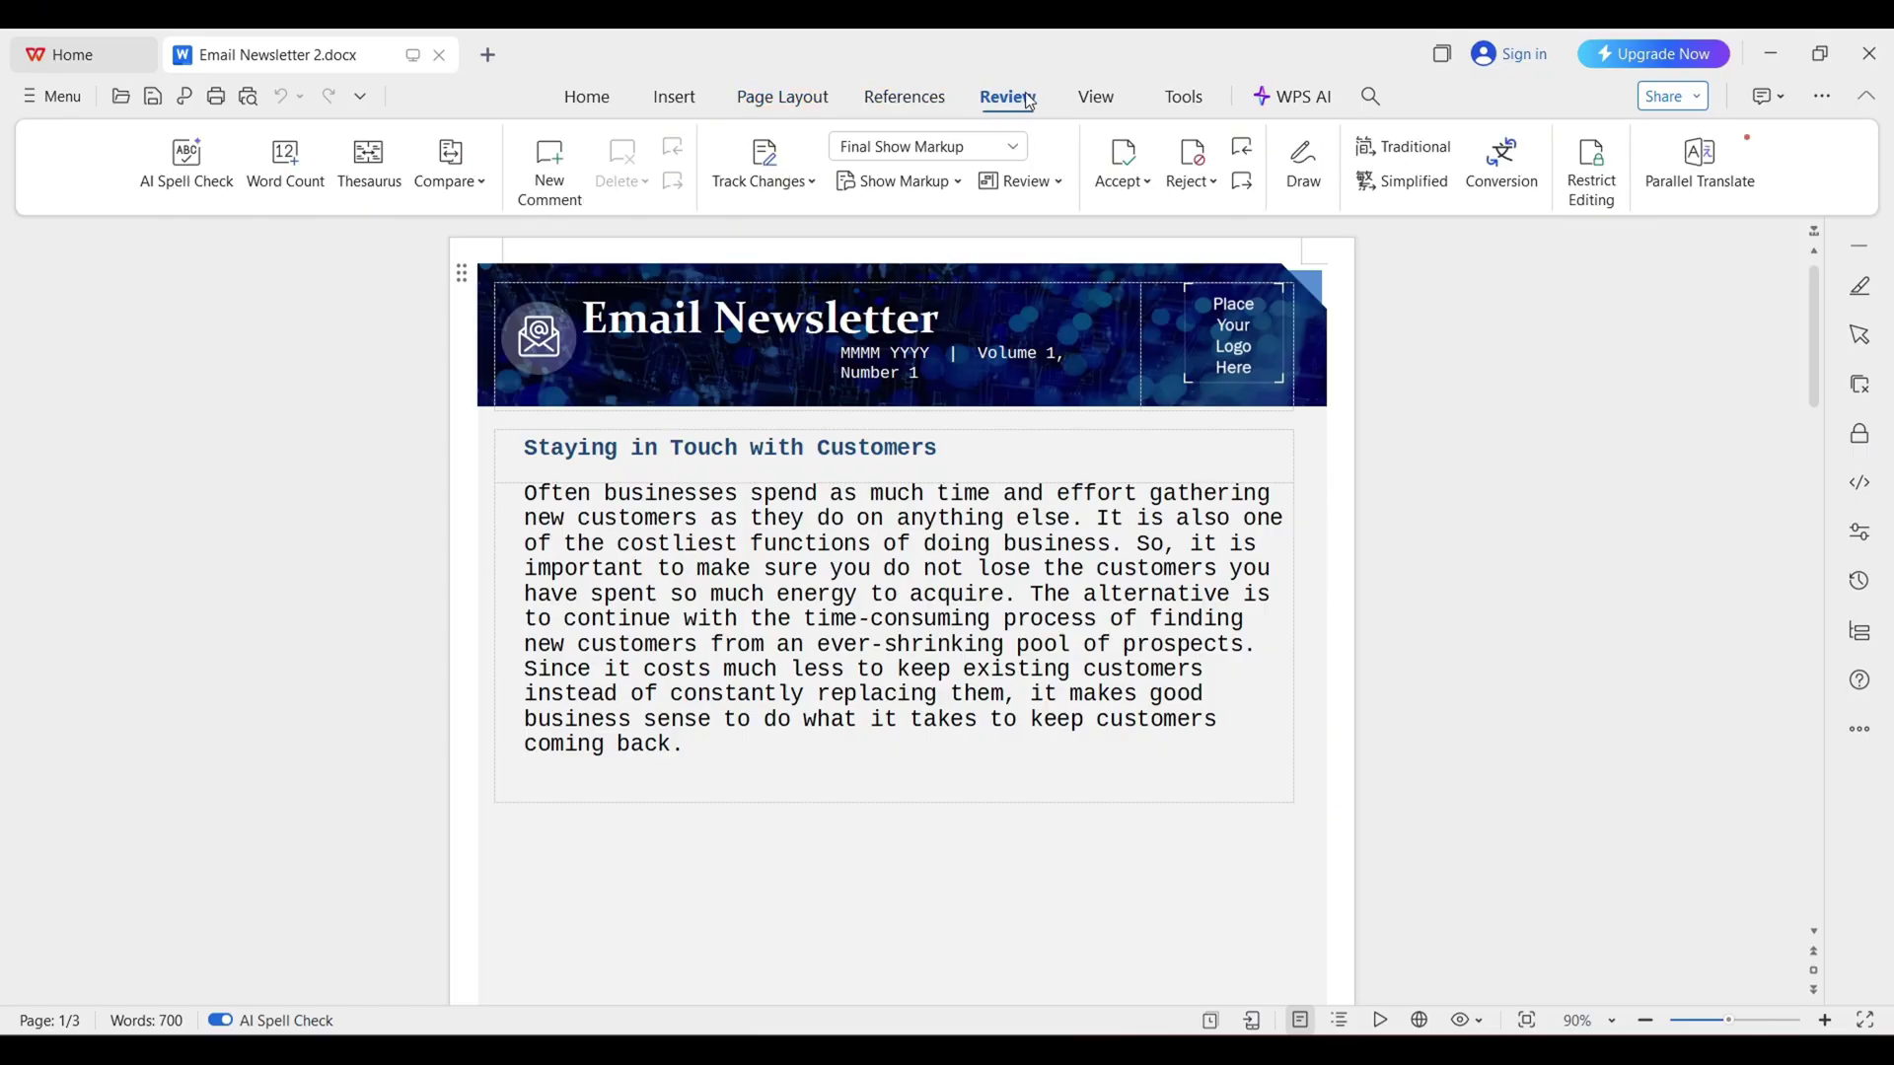
left_click(1095, 99)
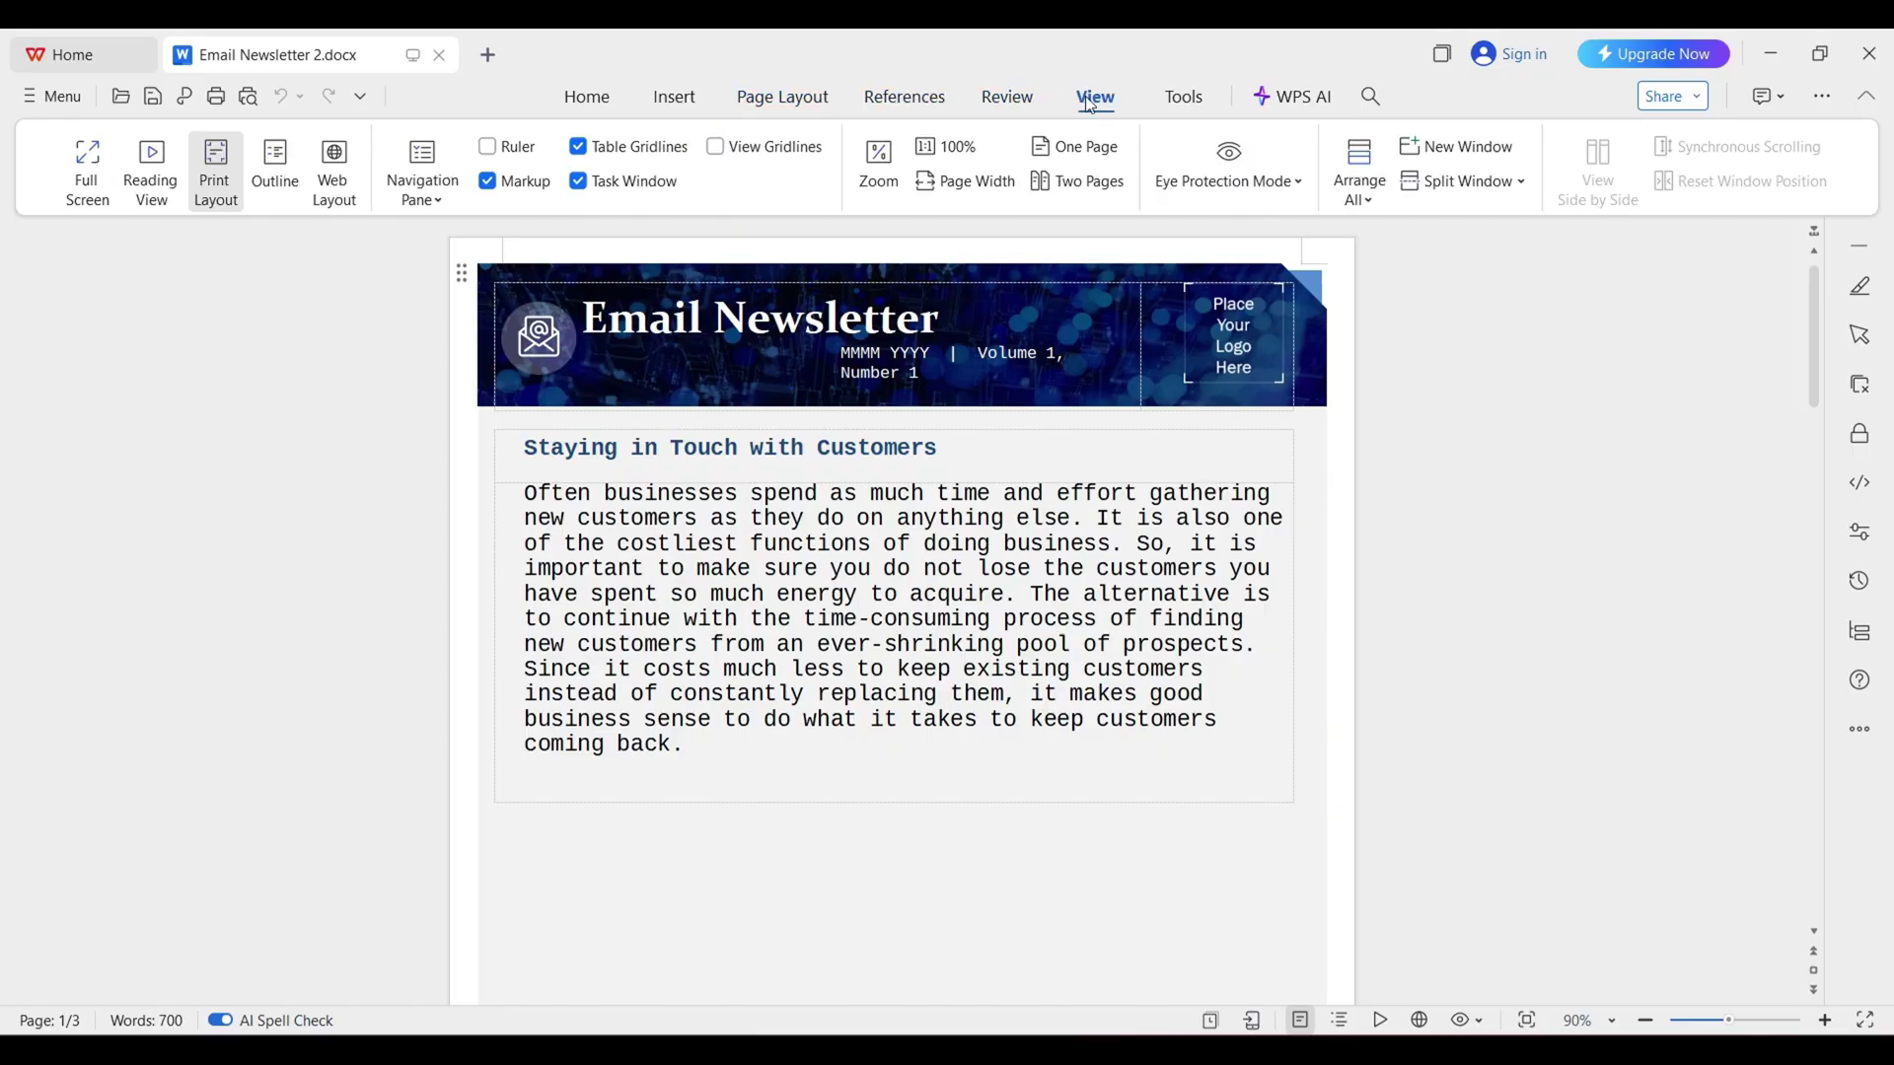
left_click(1194, 99)
left_click(1317, 101)
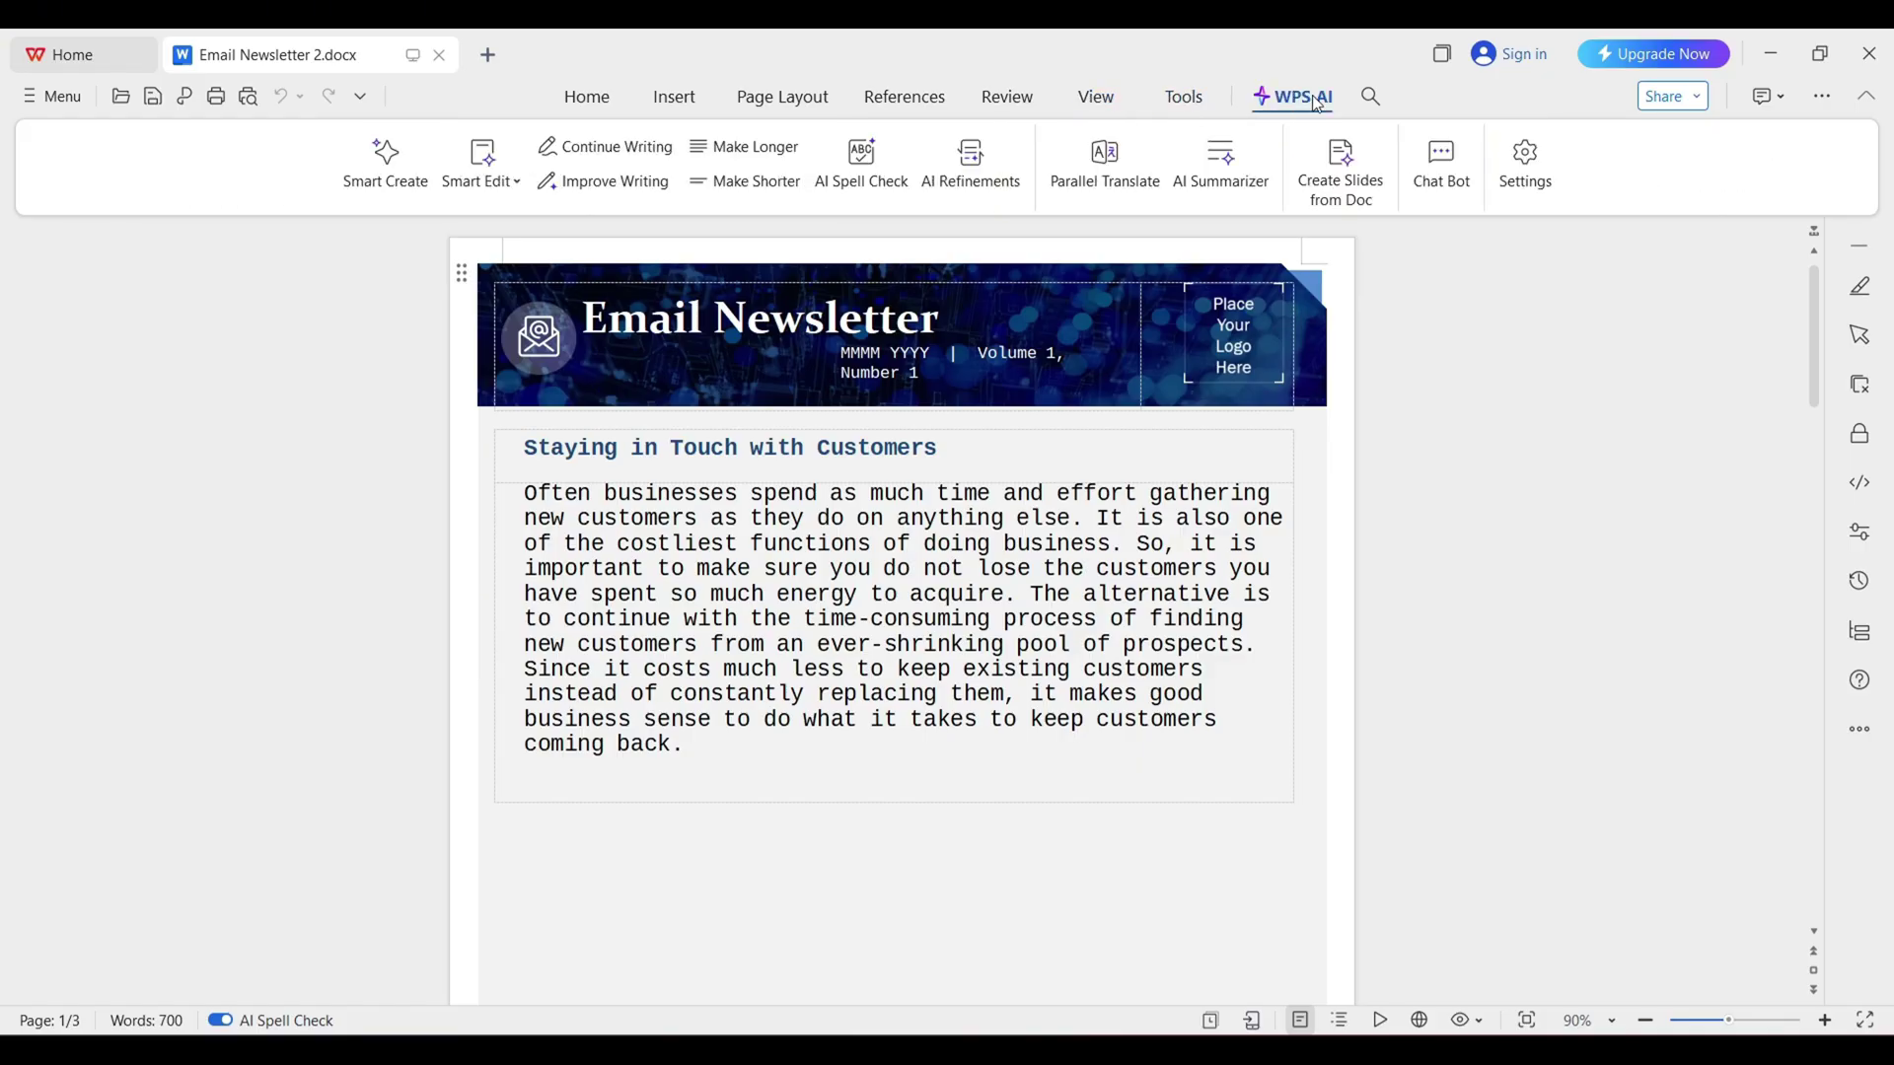
Step: Select the opening body paragraph and try AI Smart Edit's Make Shorter, dismissing the trial prompt
left_click(488, 184)
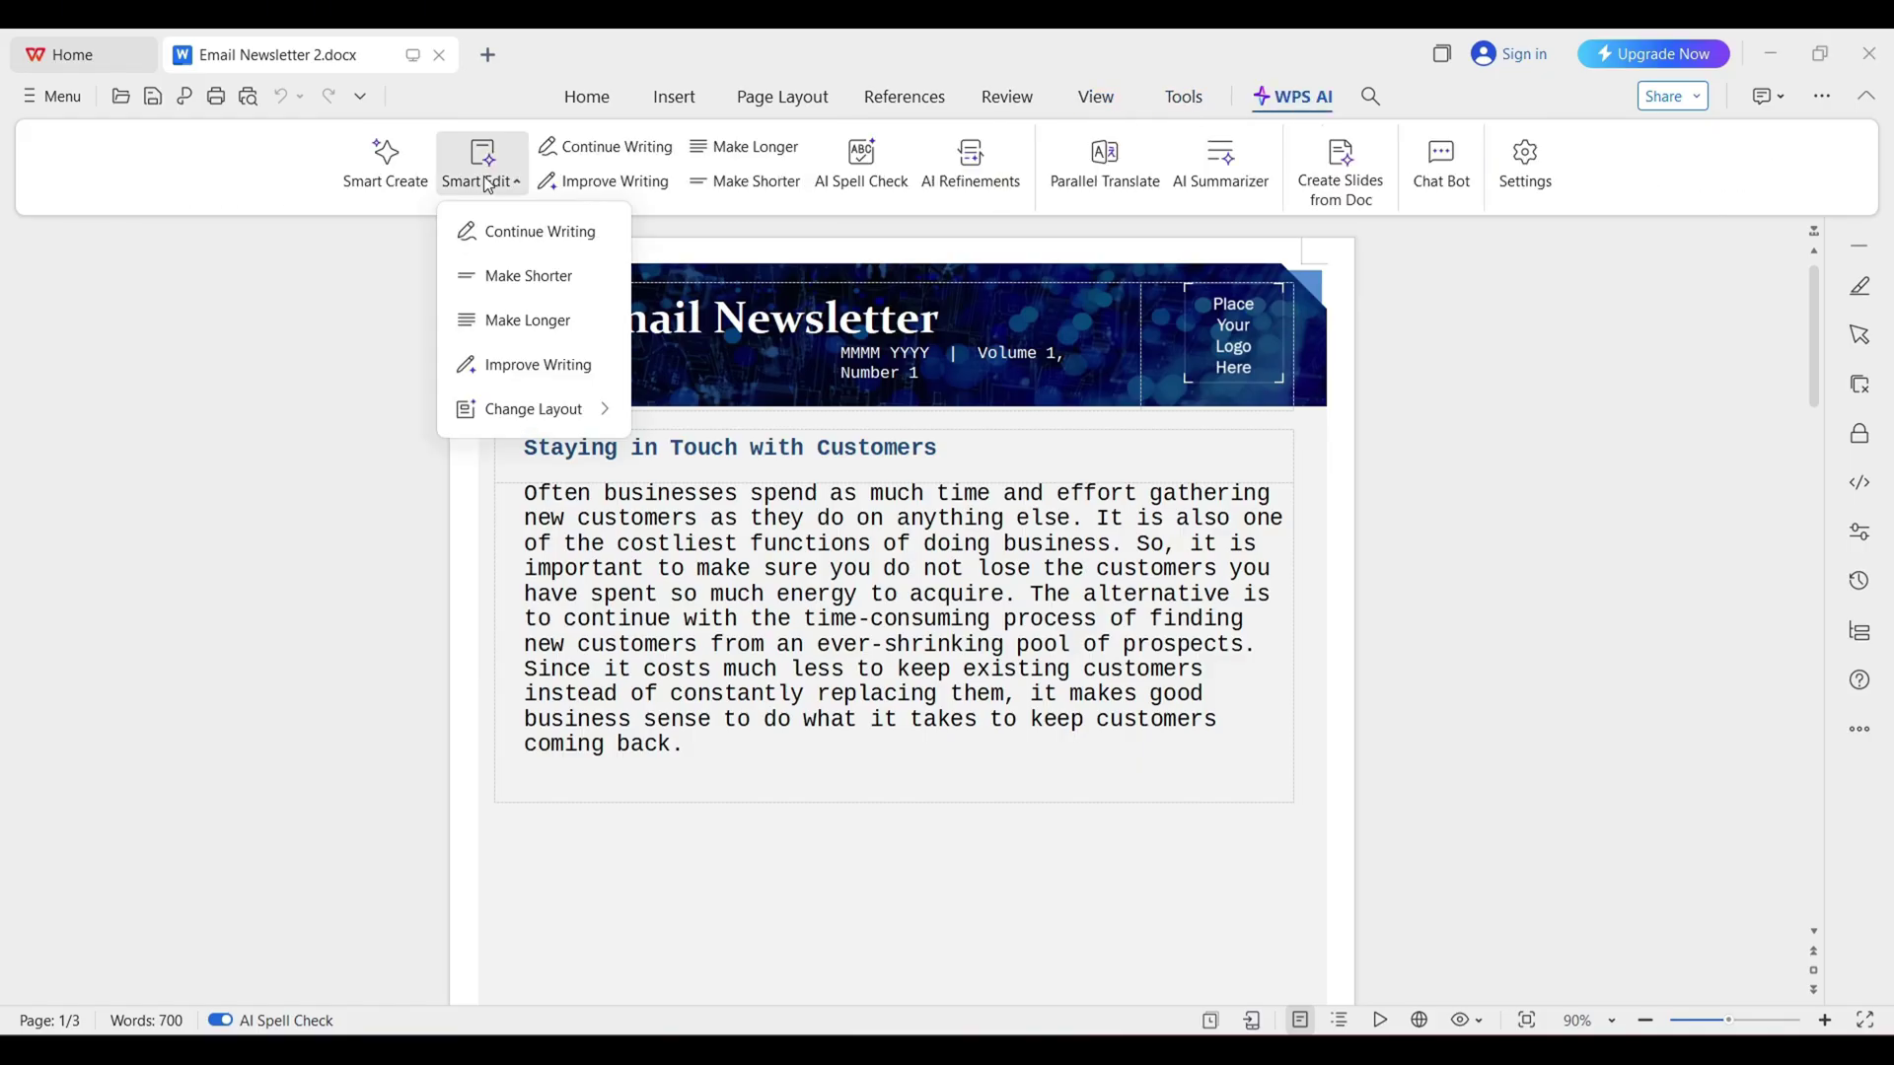
triple_click(731, 640)
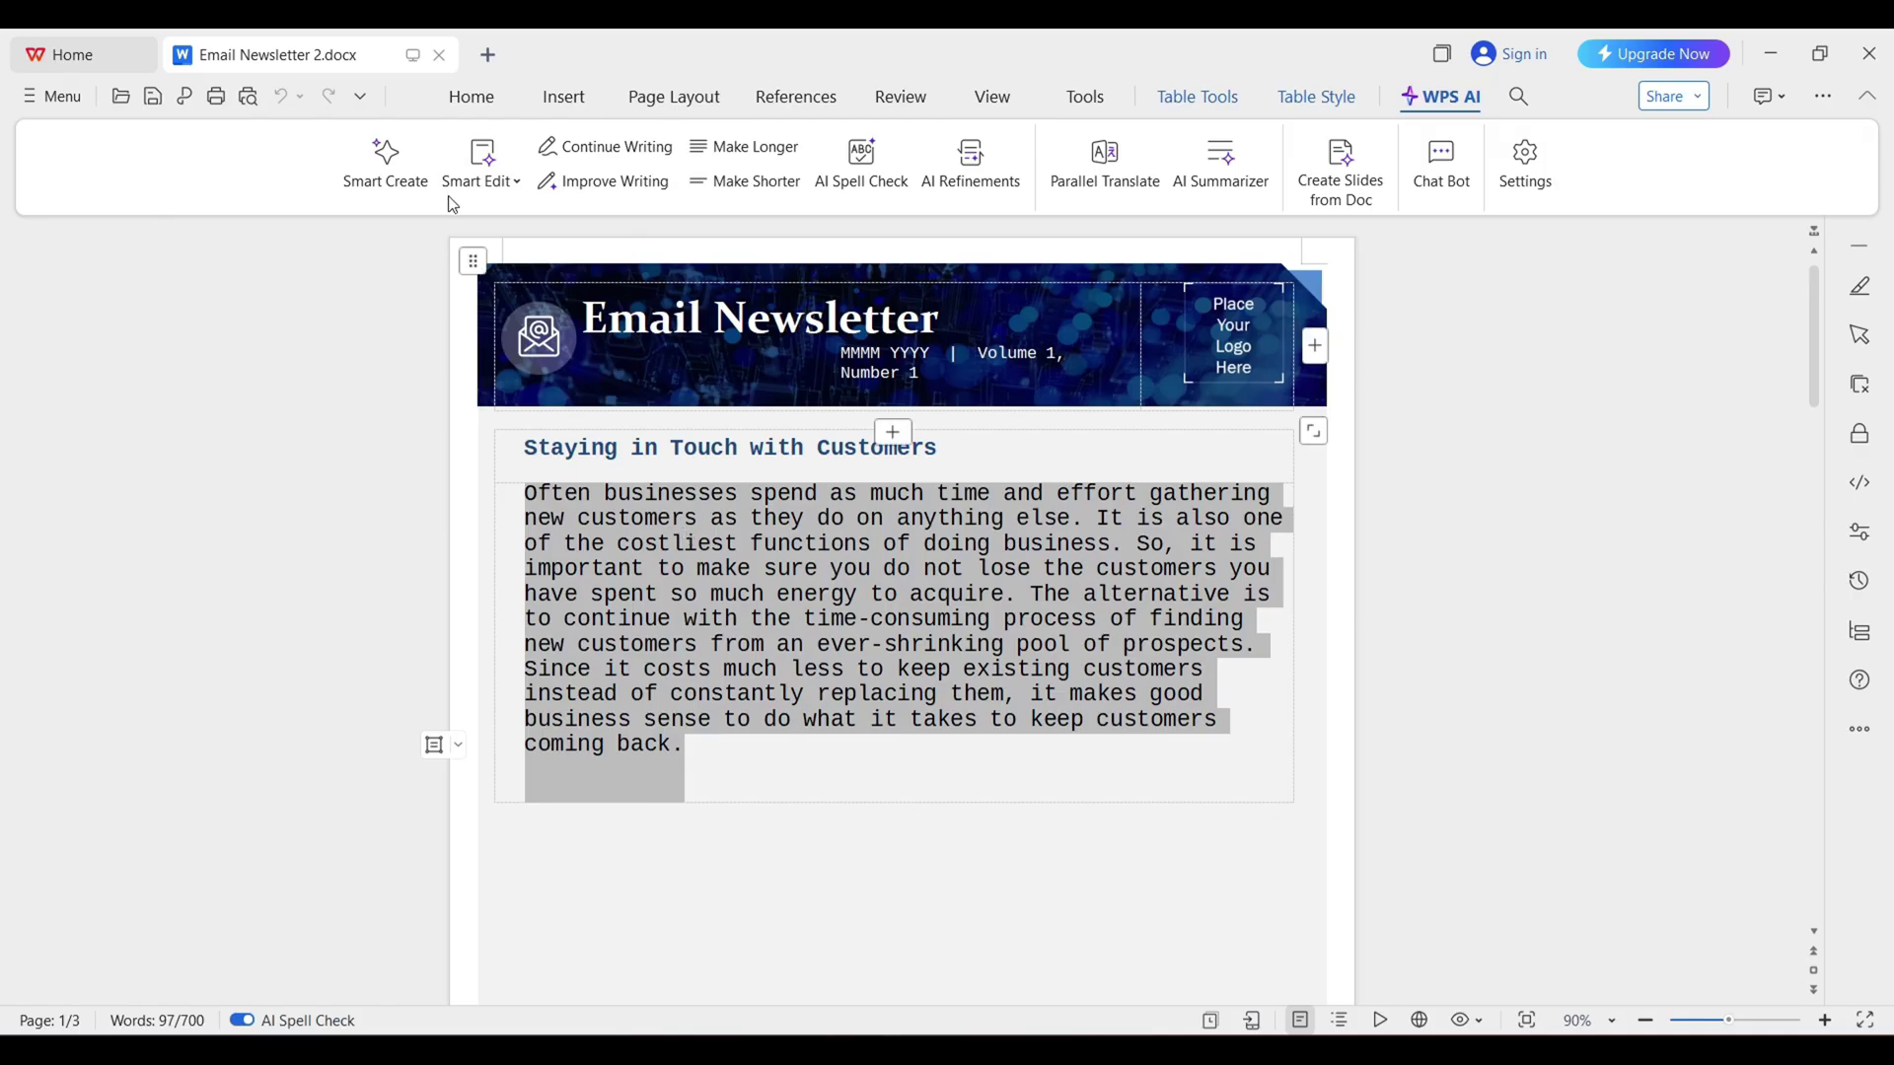
left_click(510, 186)
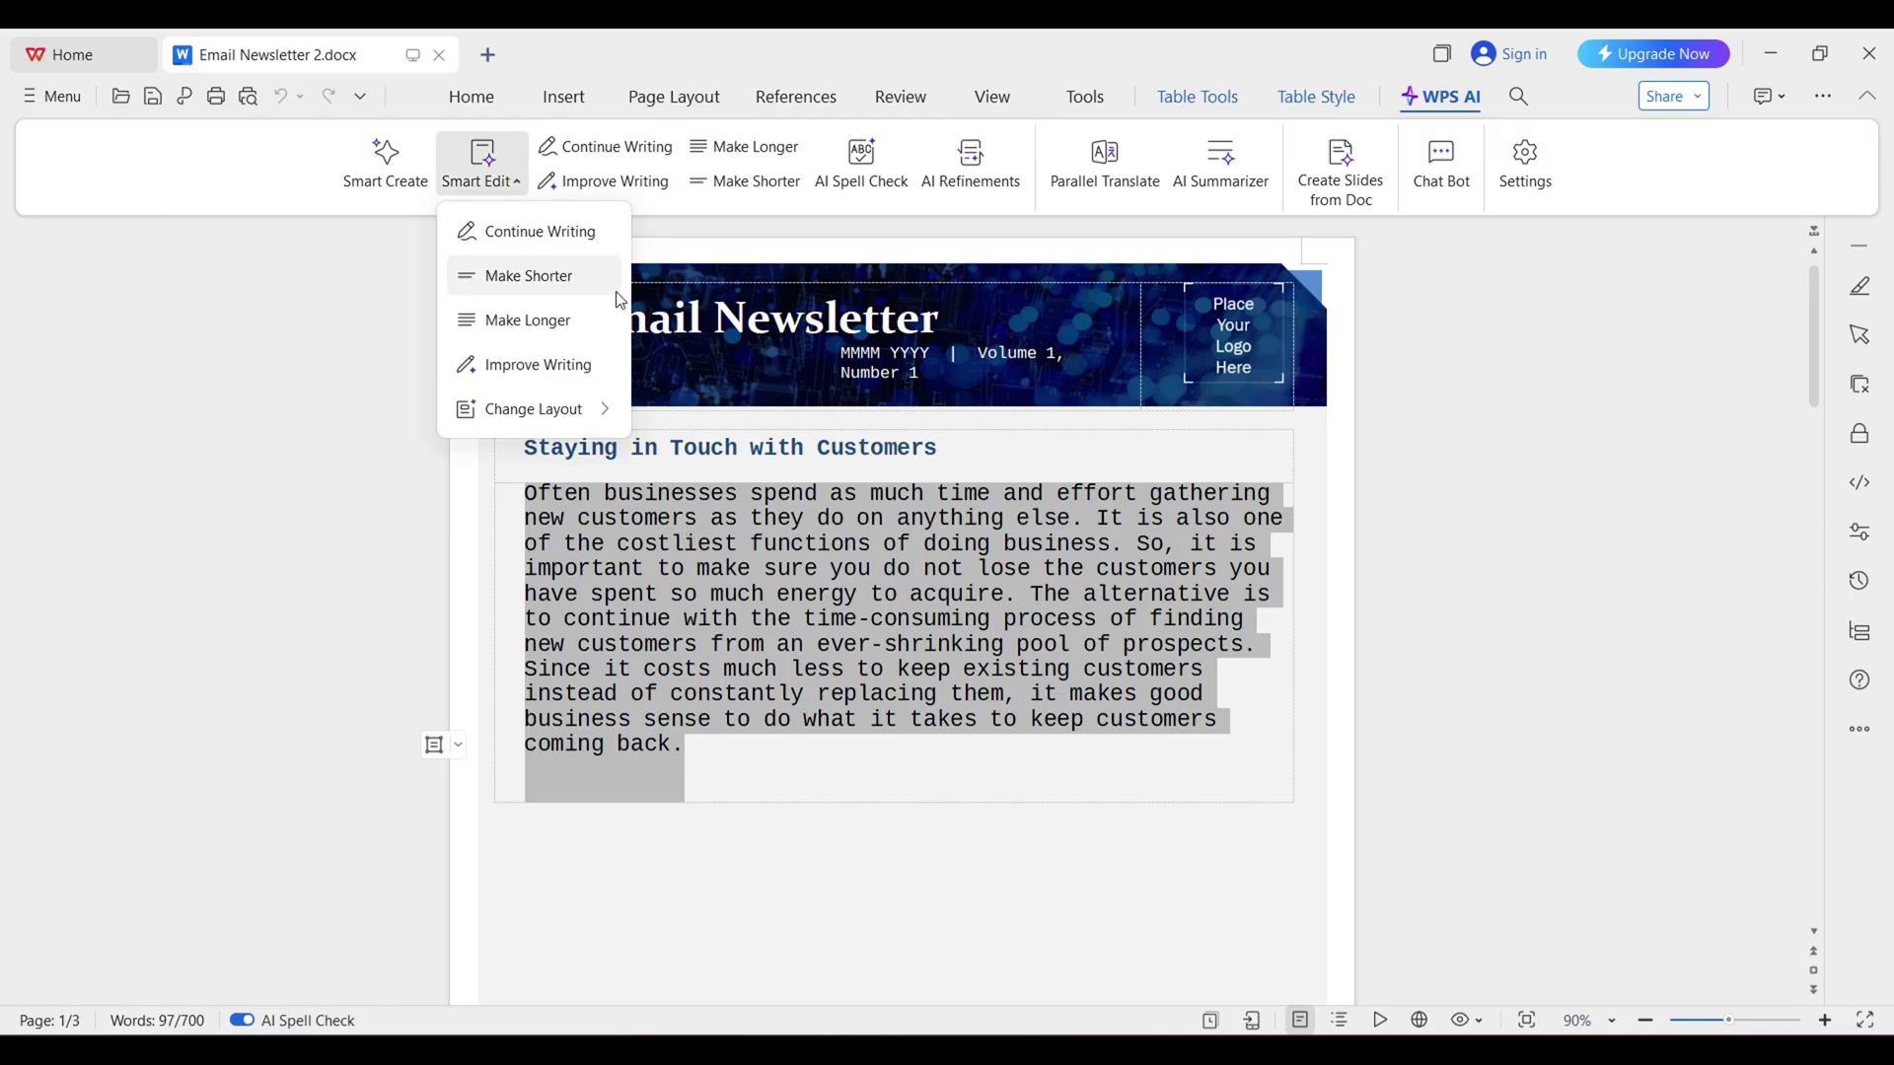
left_click(517, 278)
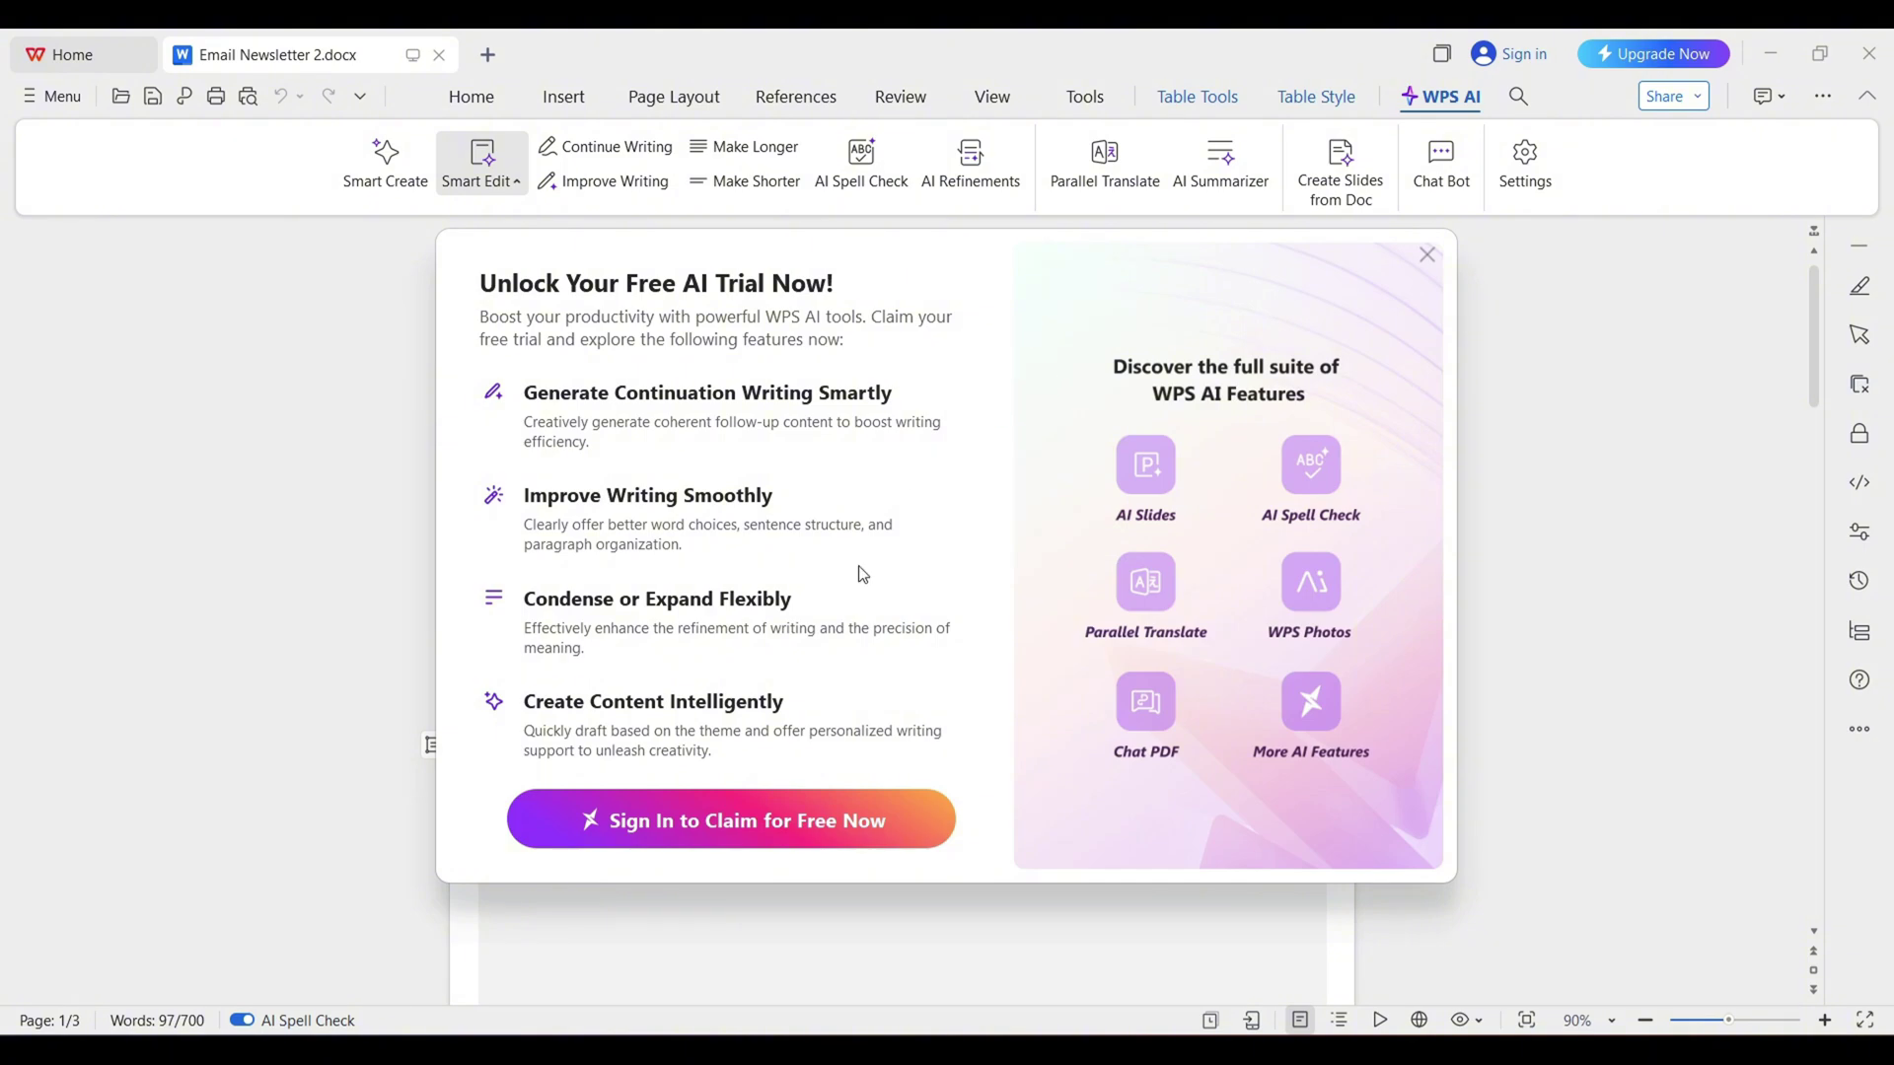
key("Escape")
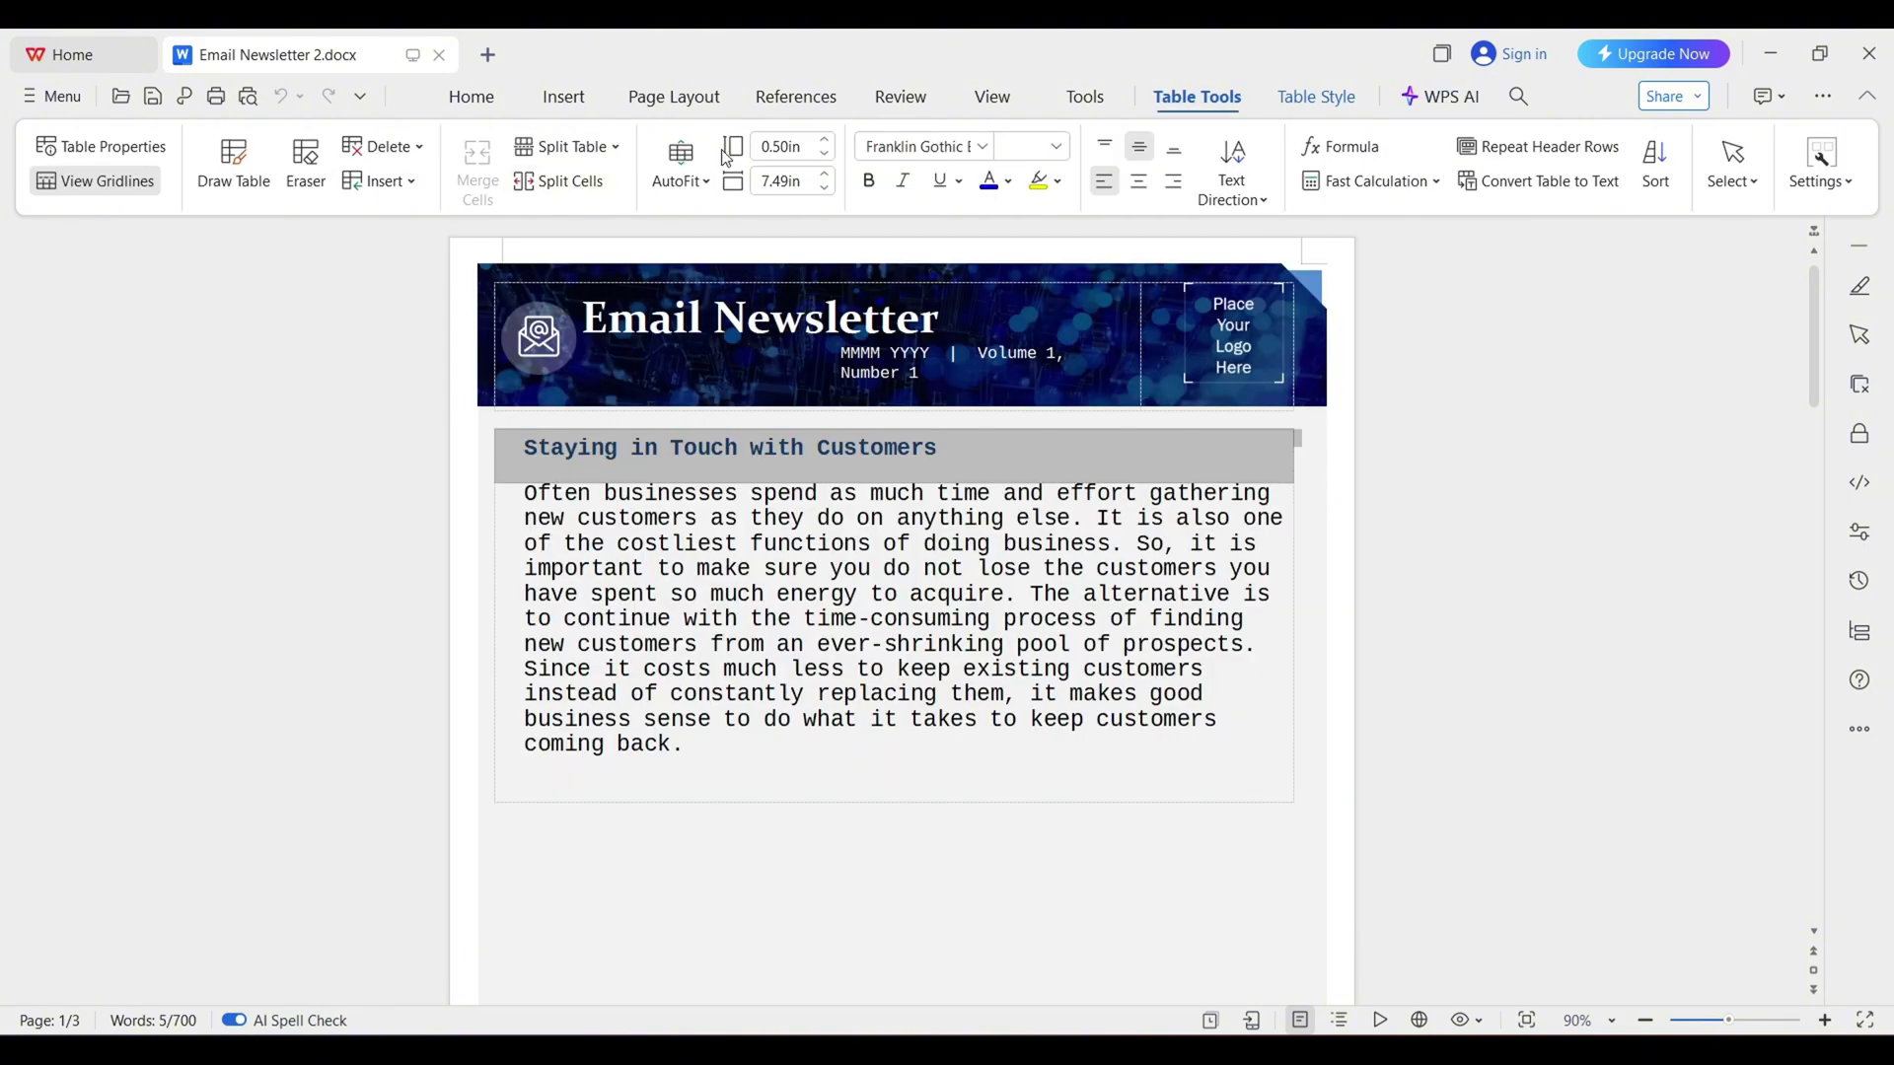
Step: Look at the conversion tools, go back to Home, then exit WPS from the main Menu
left_click(1085, 99)
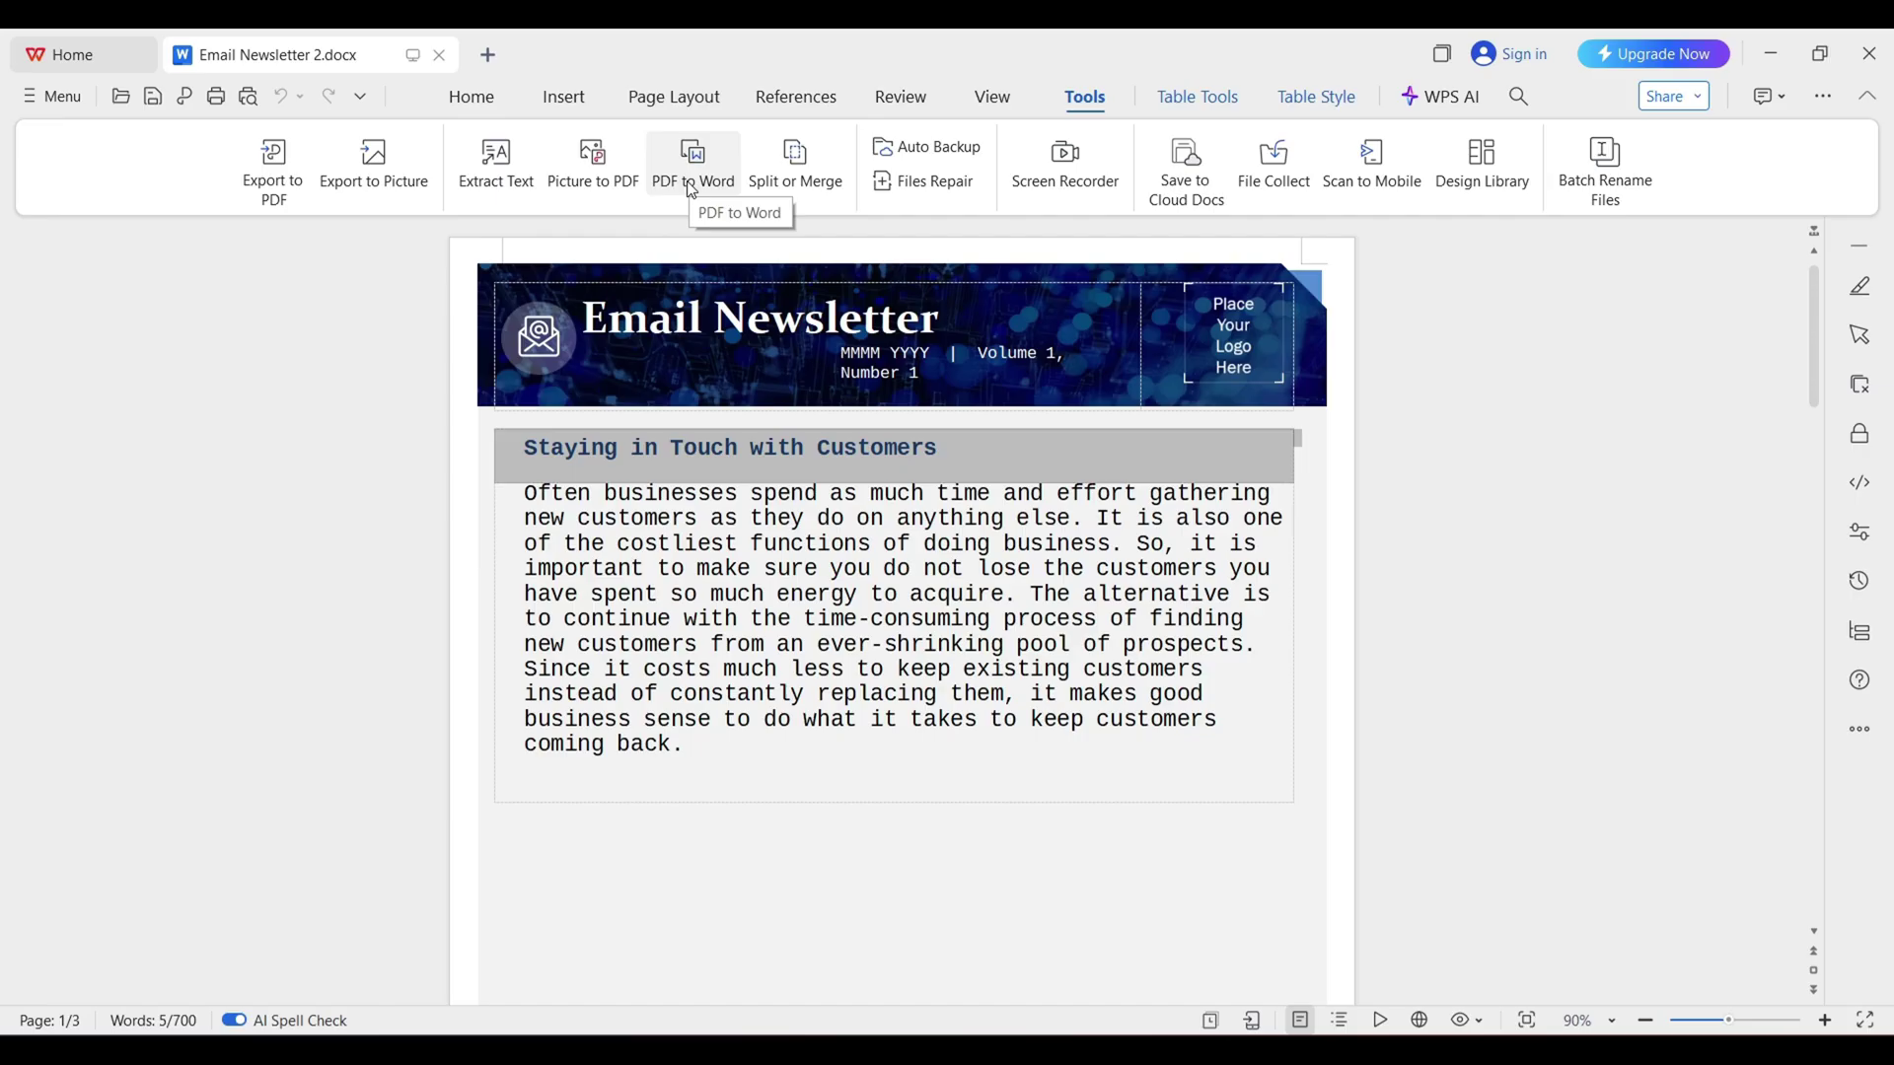
left_click(471, 98)
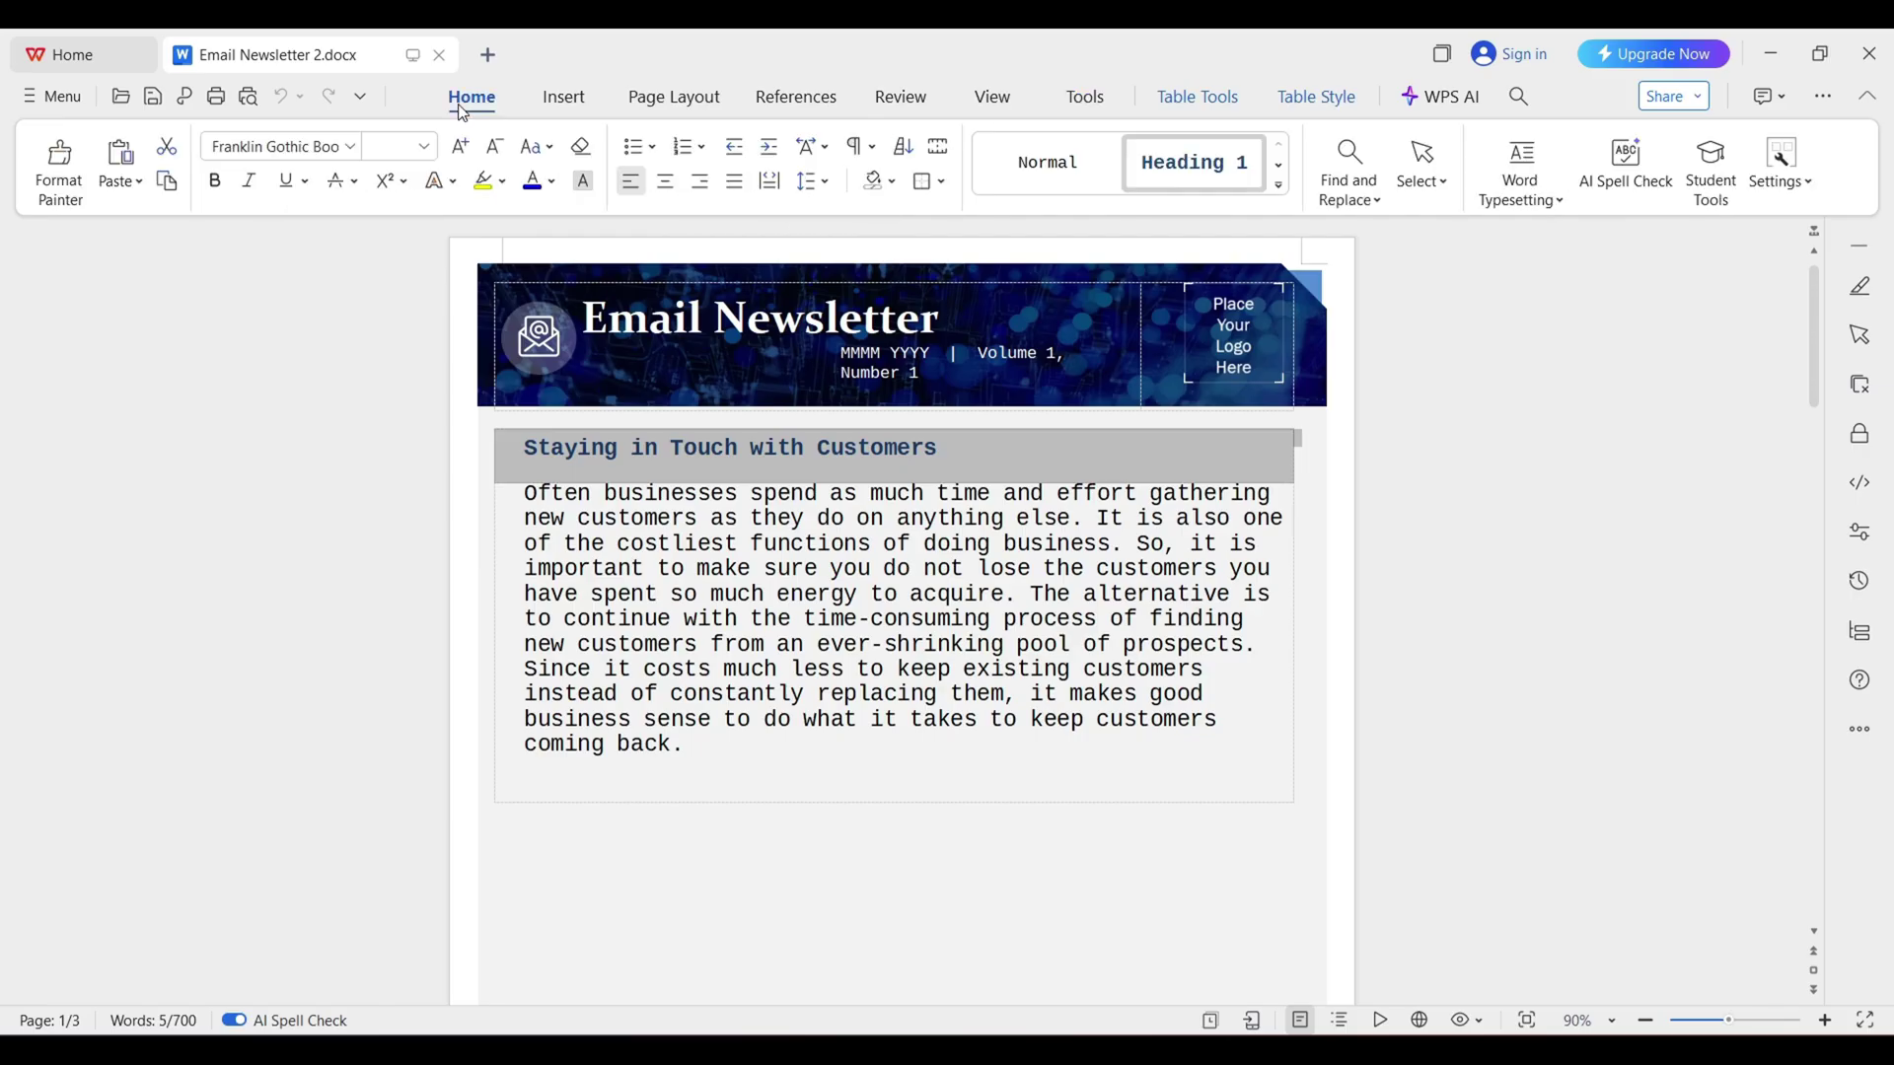
left_click(29, 101)
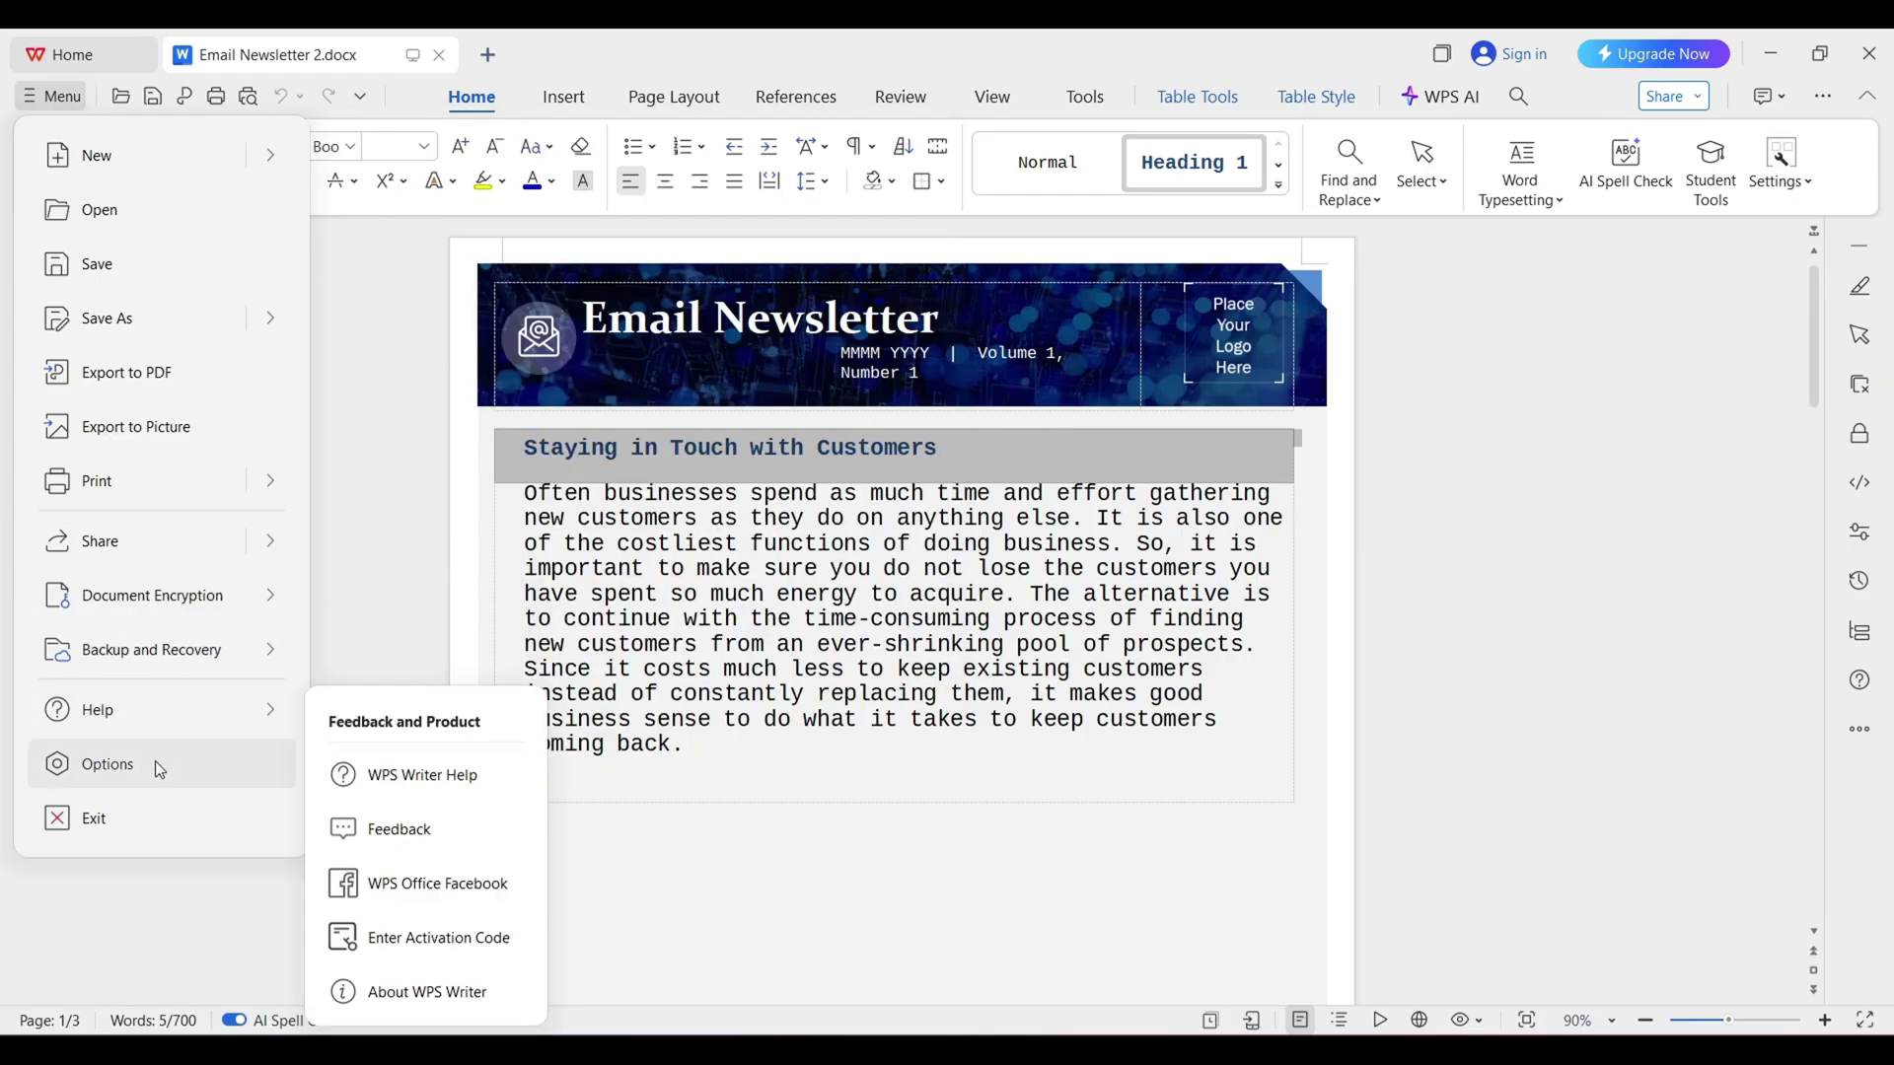
left_click(174, 799)
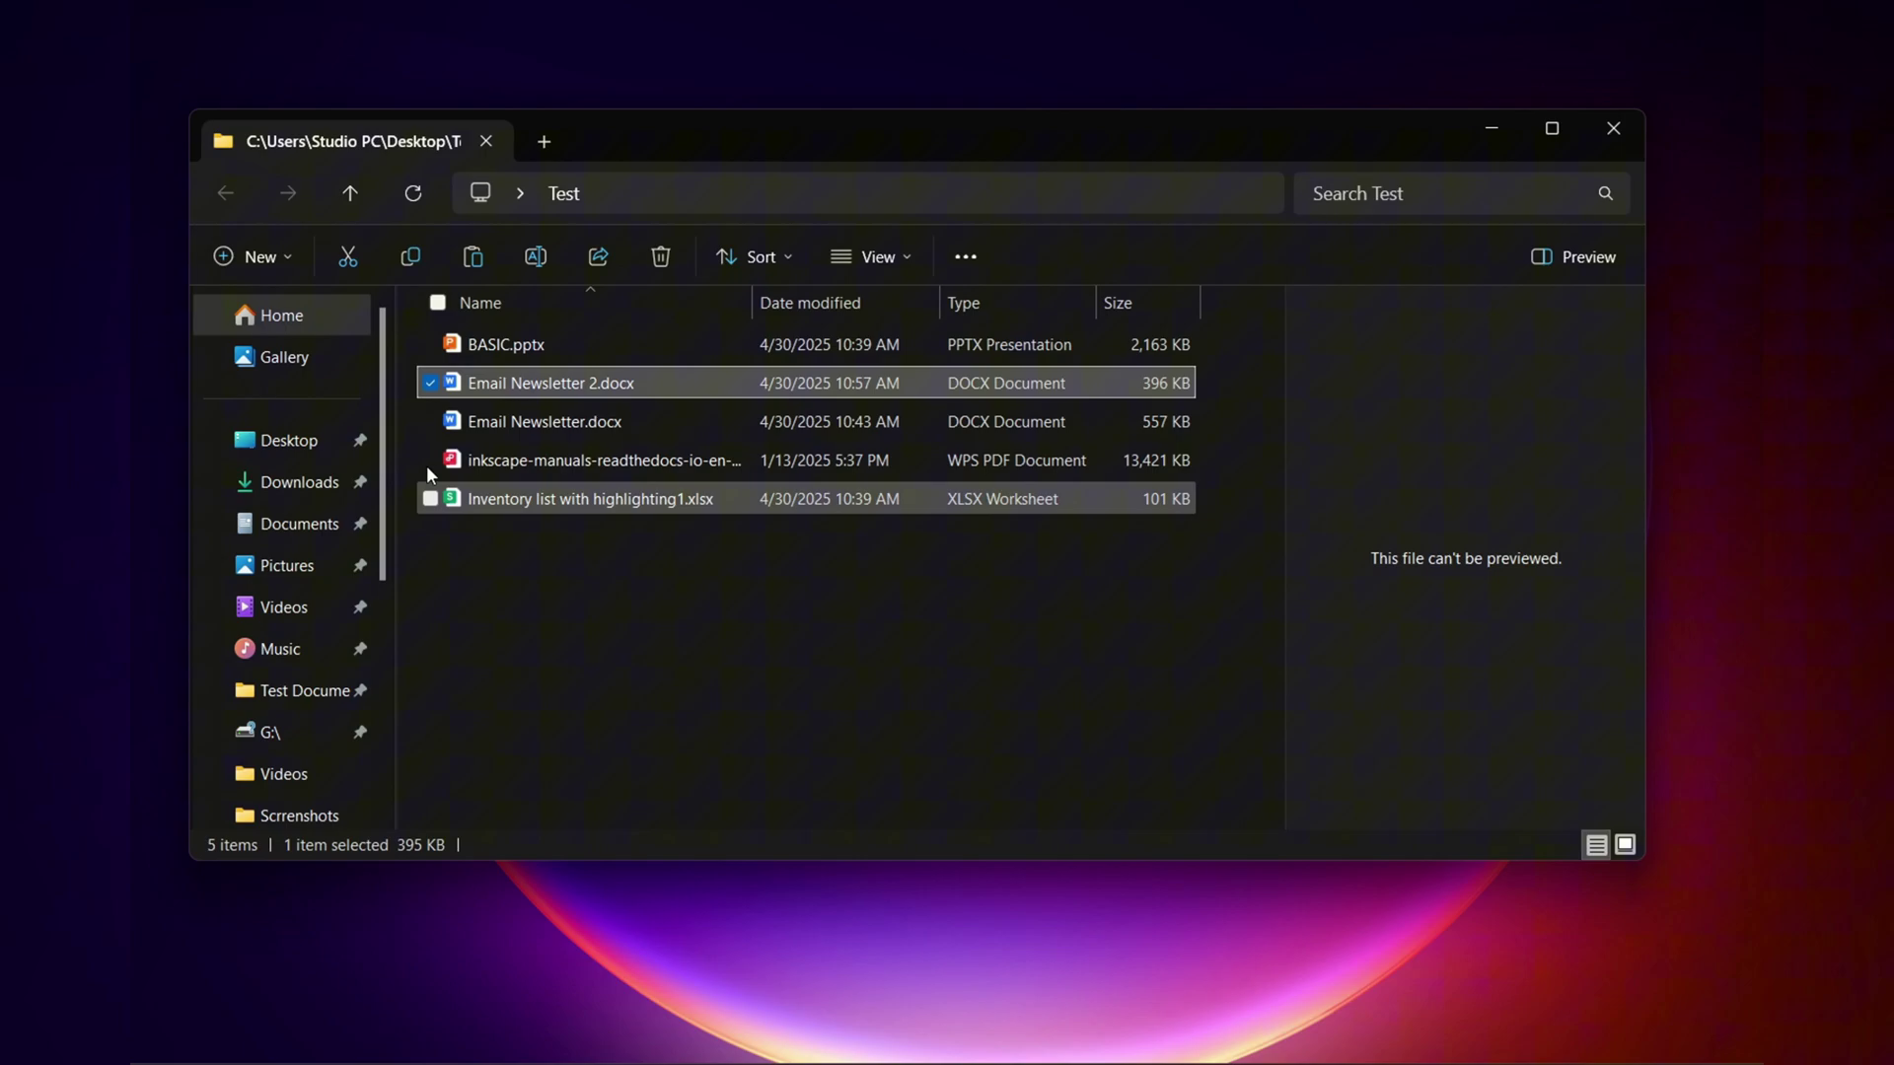
Step: Open BASIC.pptx, scroll through its 13 slides, and view the Animation and Tools tabs
right_click(506, 347)
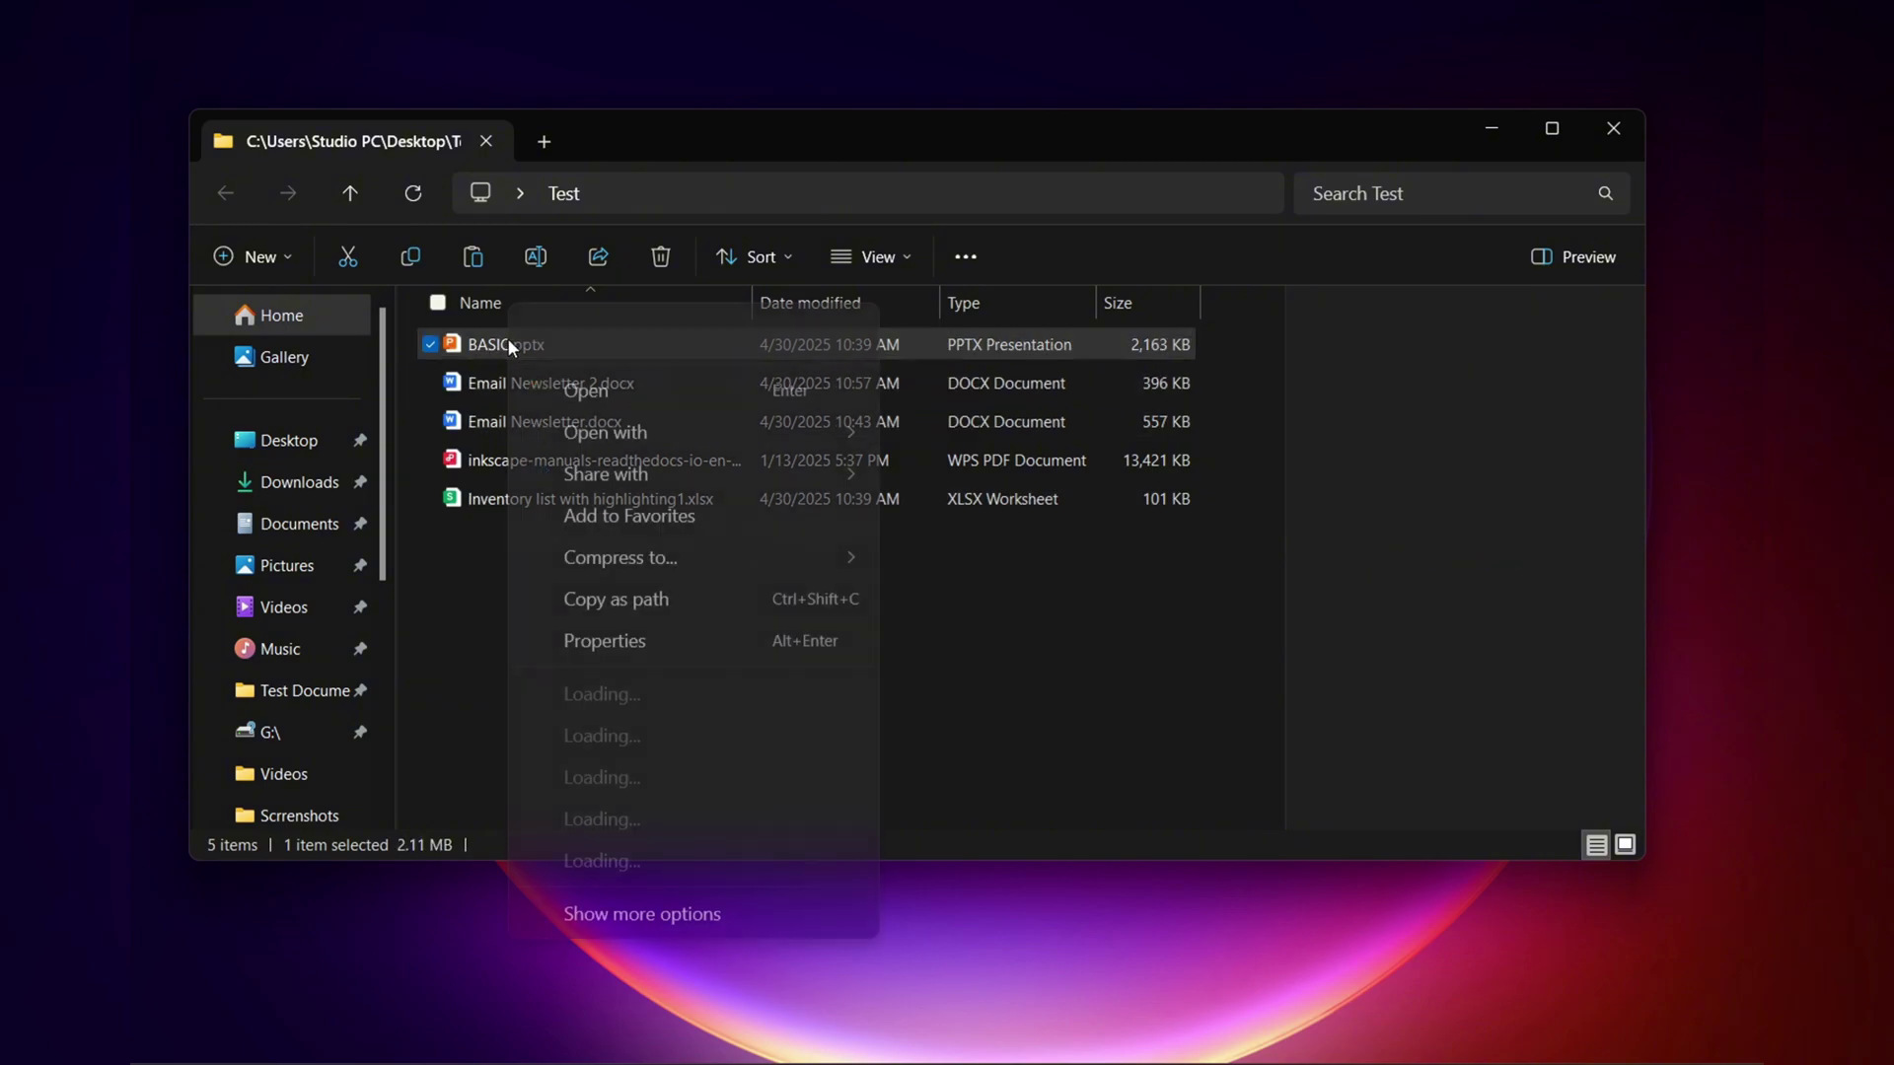
left_click(576, 393)
scroll(168, 424, "down", 3)
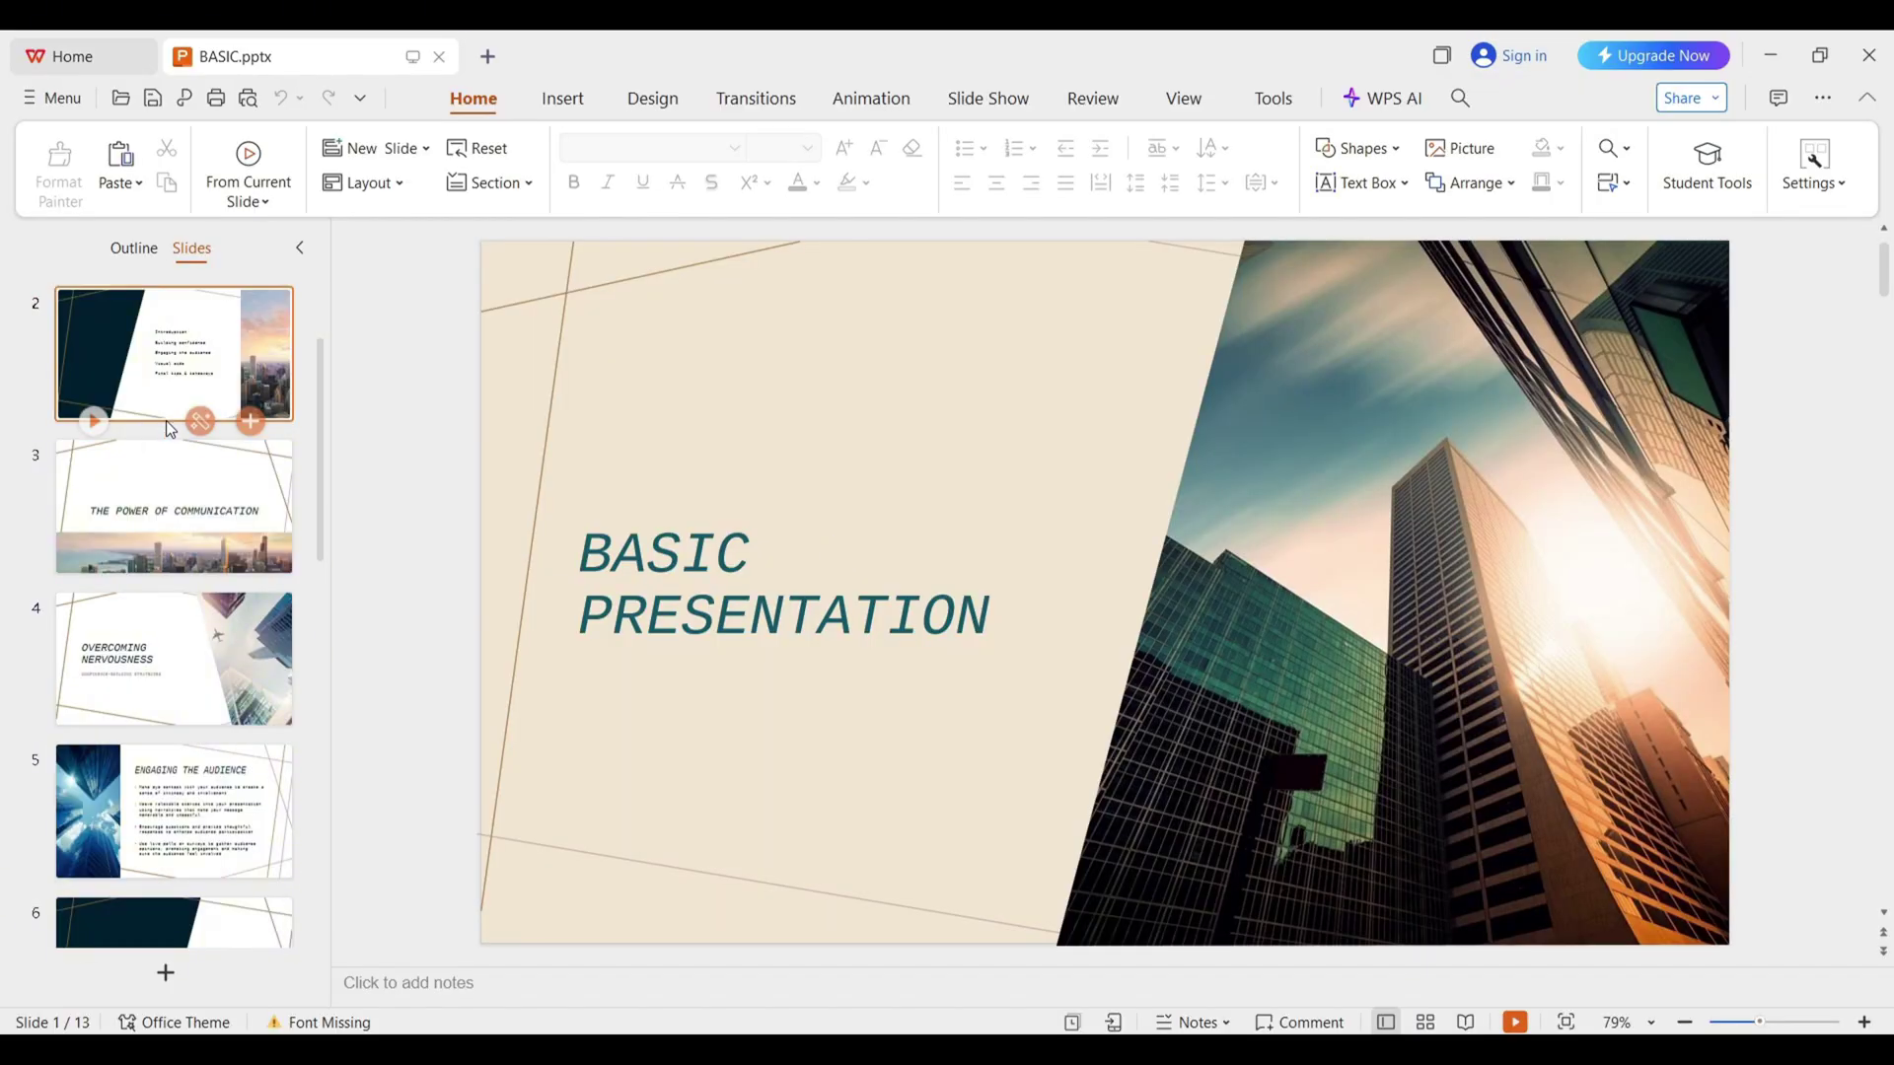
scroll(187, 446, "down", 8)
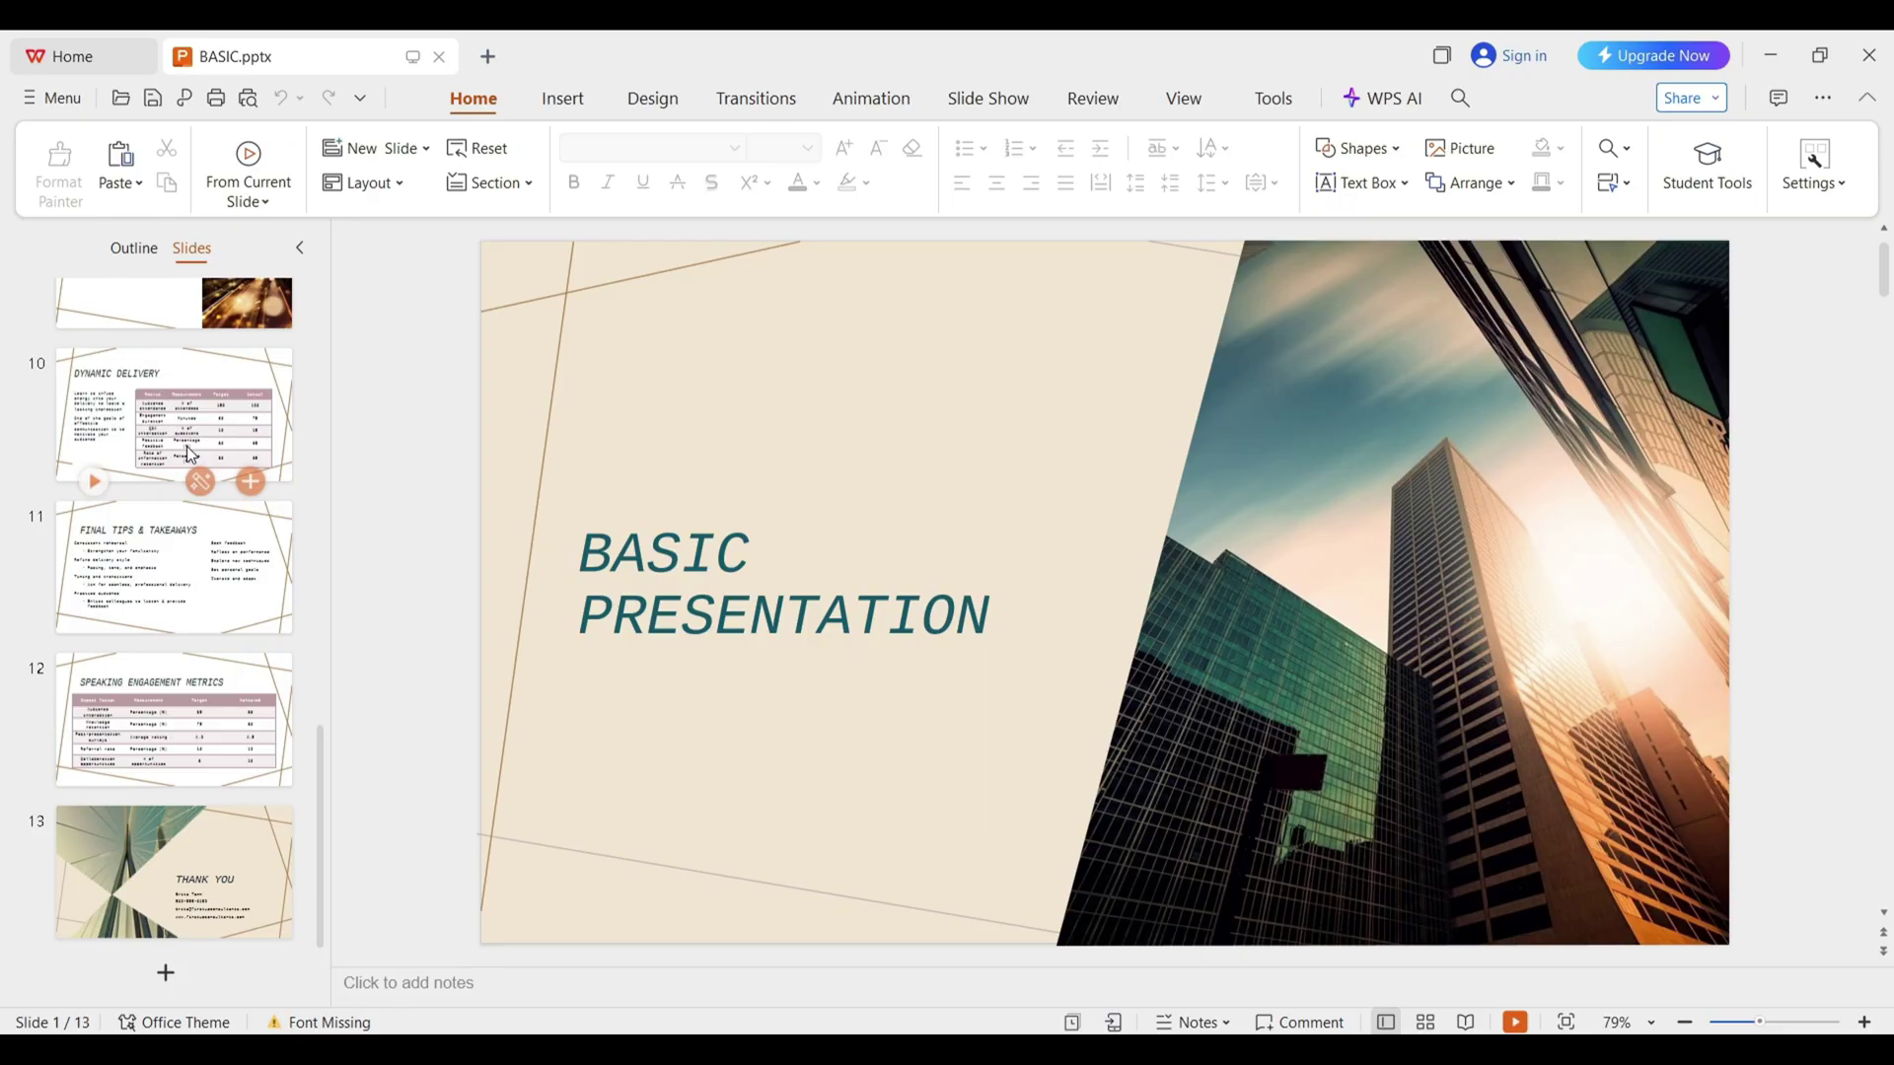
scroll(186, 444, "up", 5)
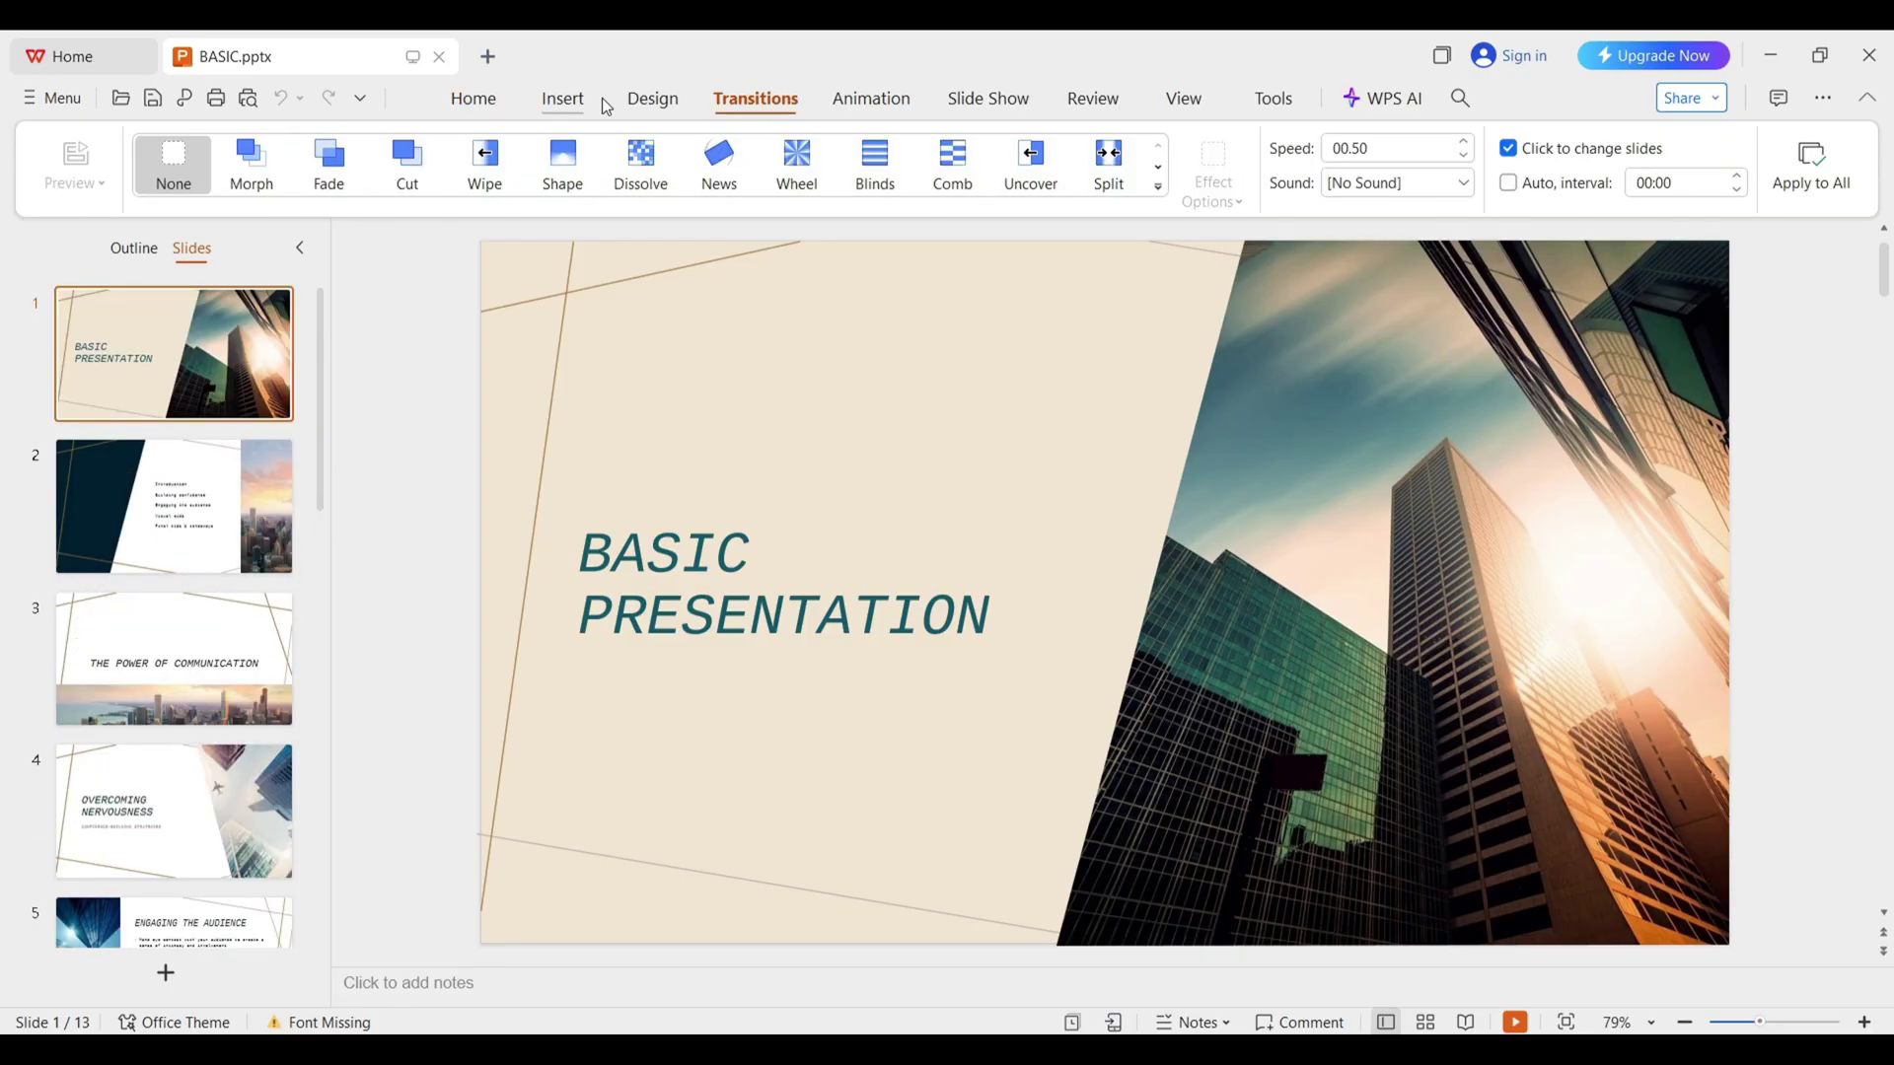
left_click(868, 101)
left_click(1271, 102)
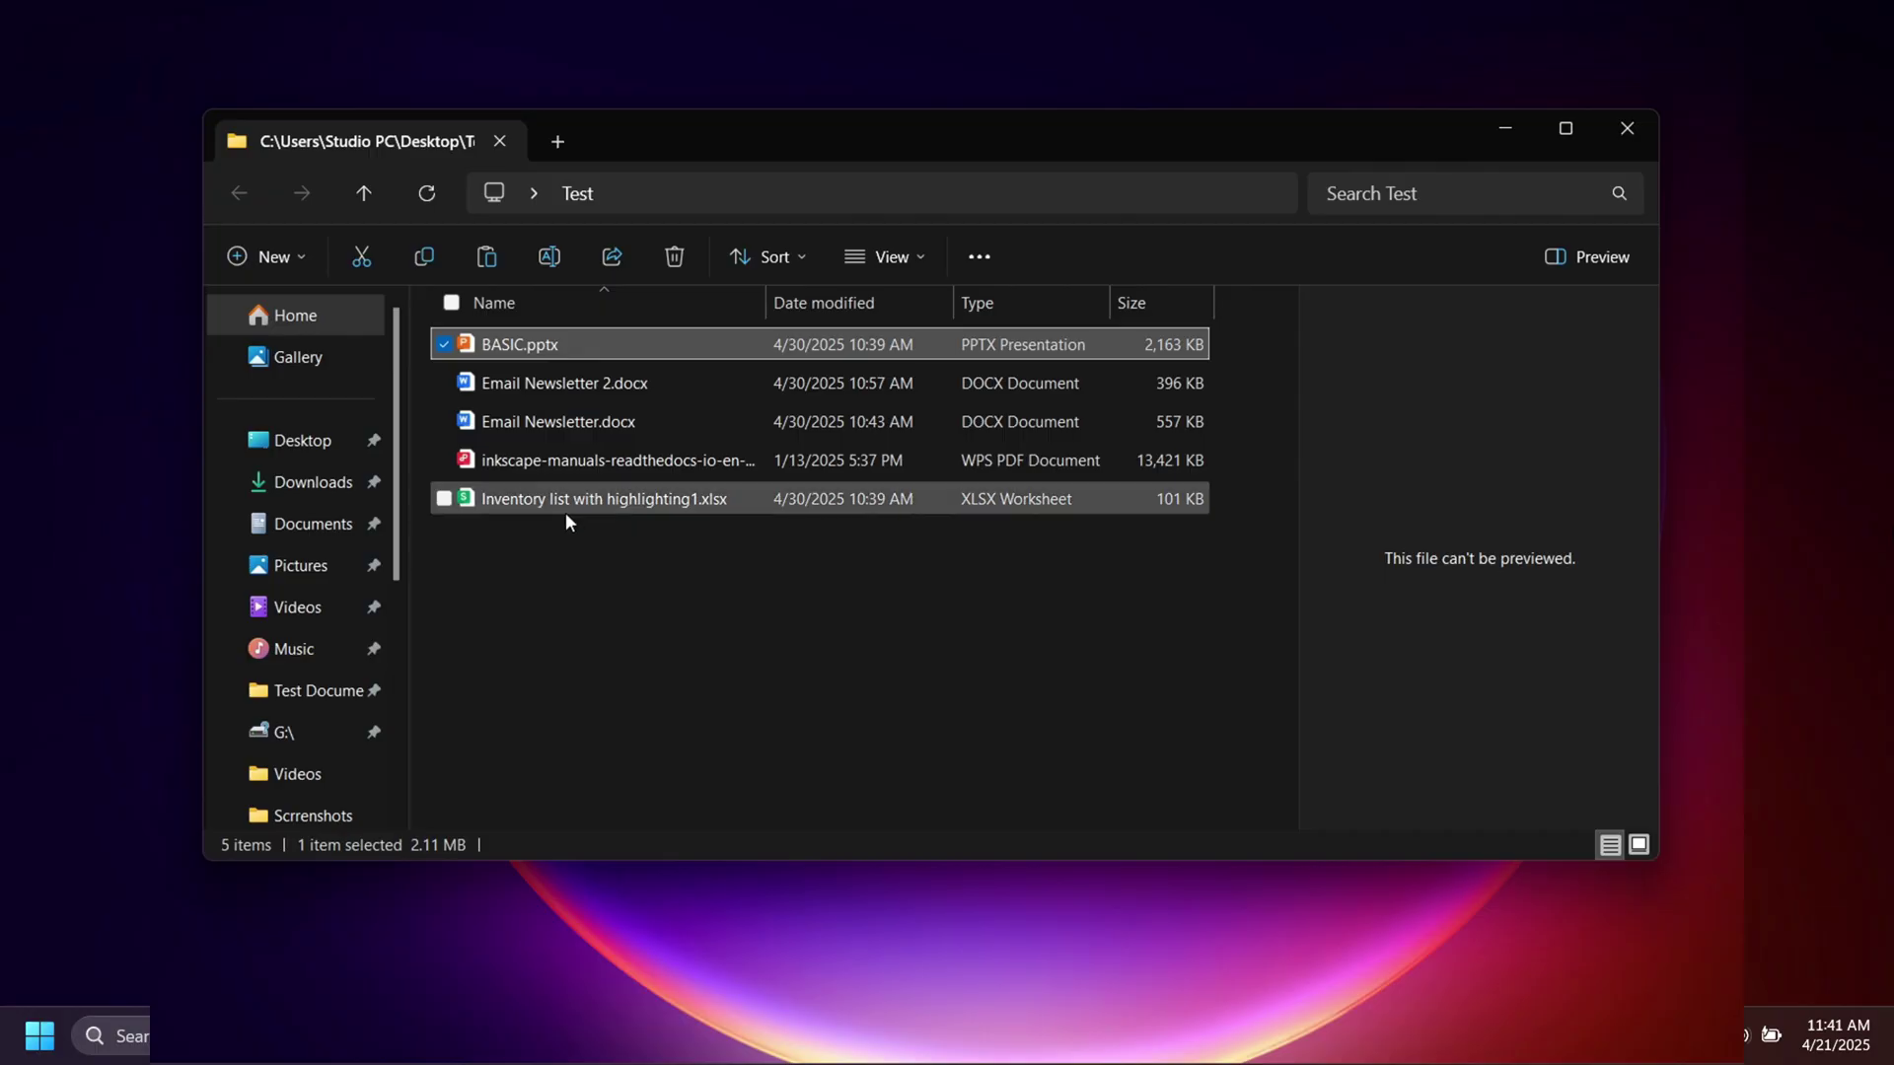
Step: Open Inventory list with highlighting1.xlsx in WPS Spreadsheets and scroll through its rows
left_click(554, 517)
right_click(554, 514)
left_click(536, 500)
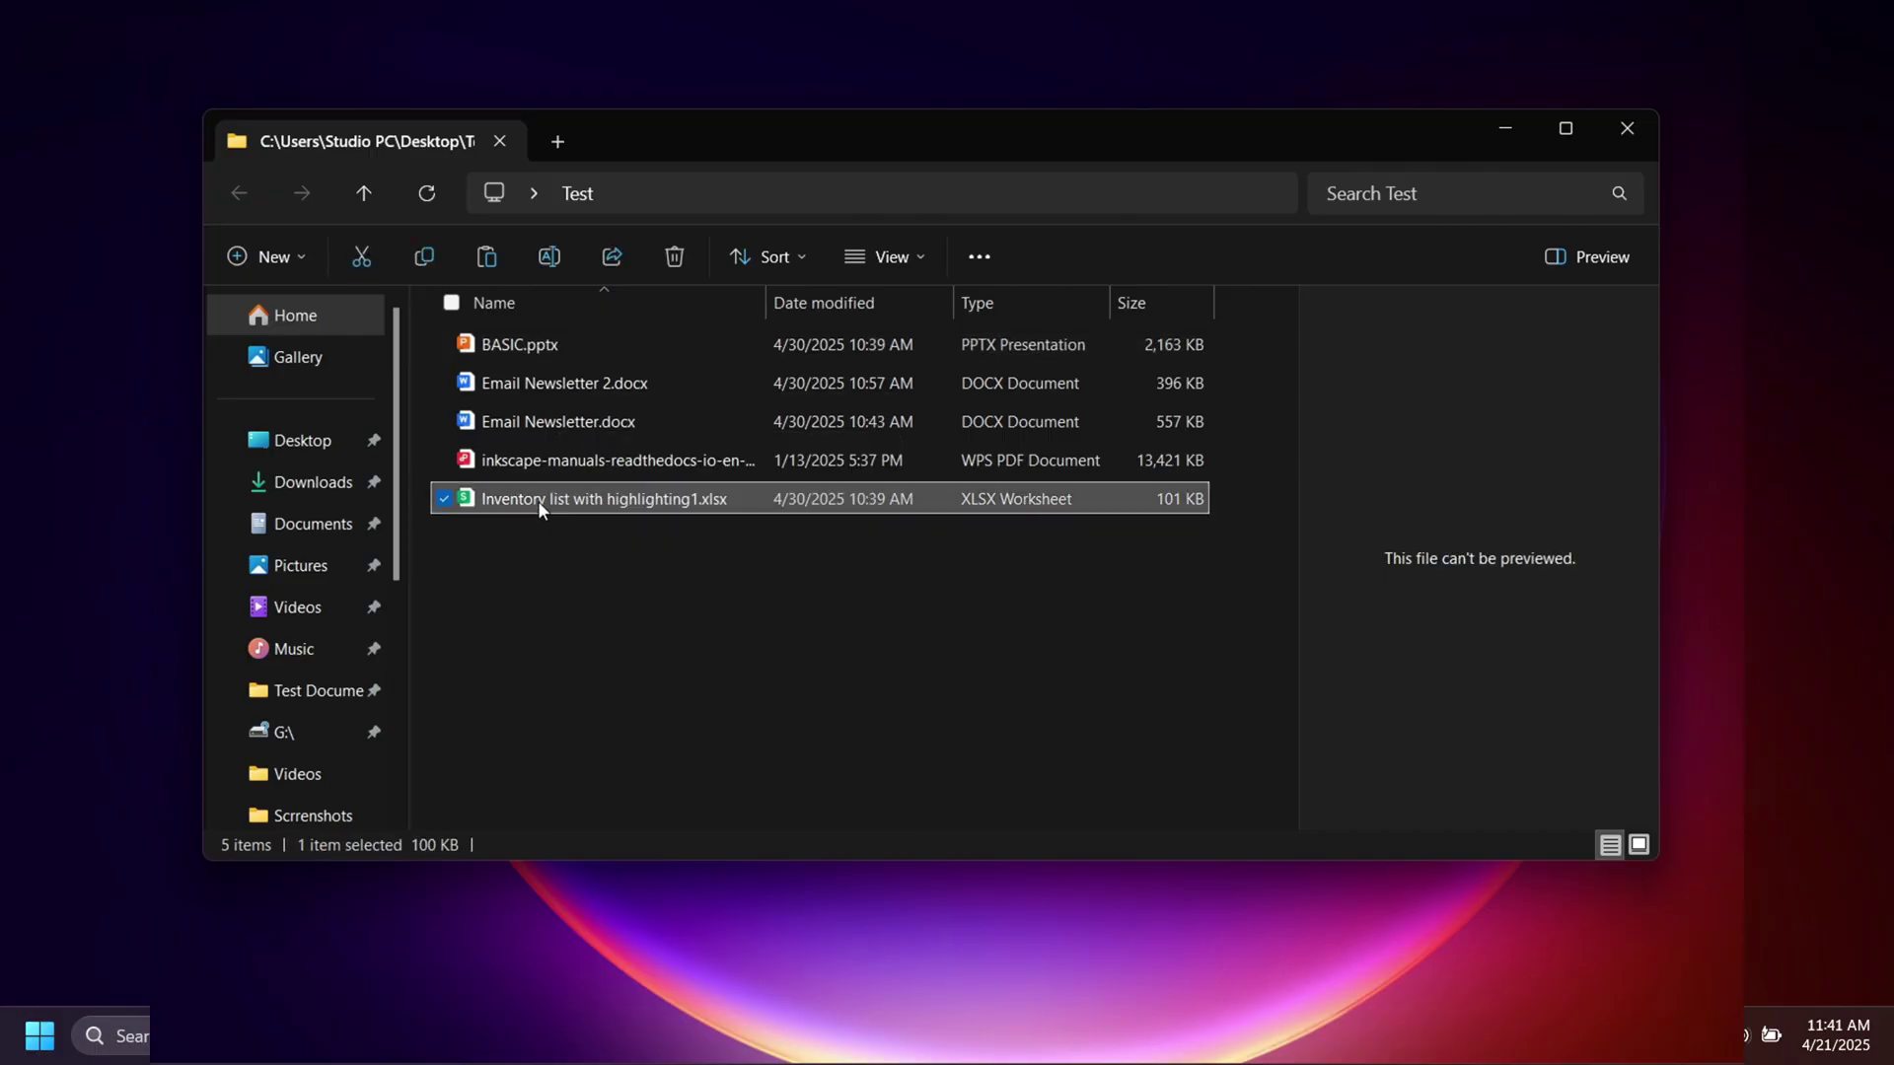
right_click(536, 500)
left_click(601, 388)
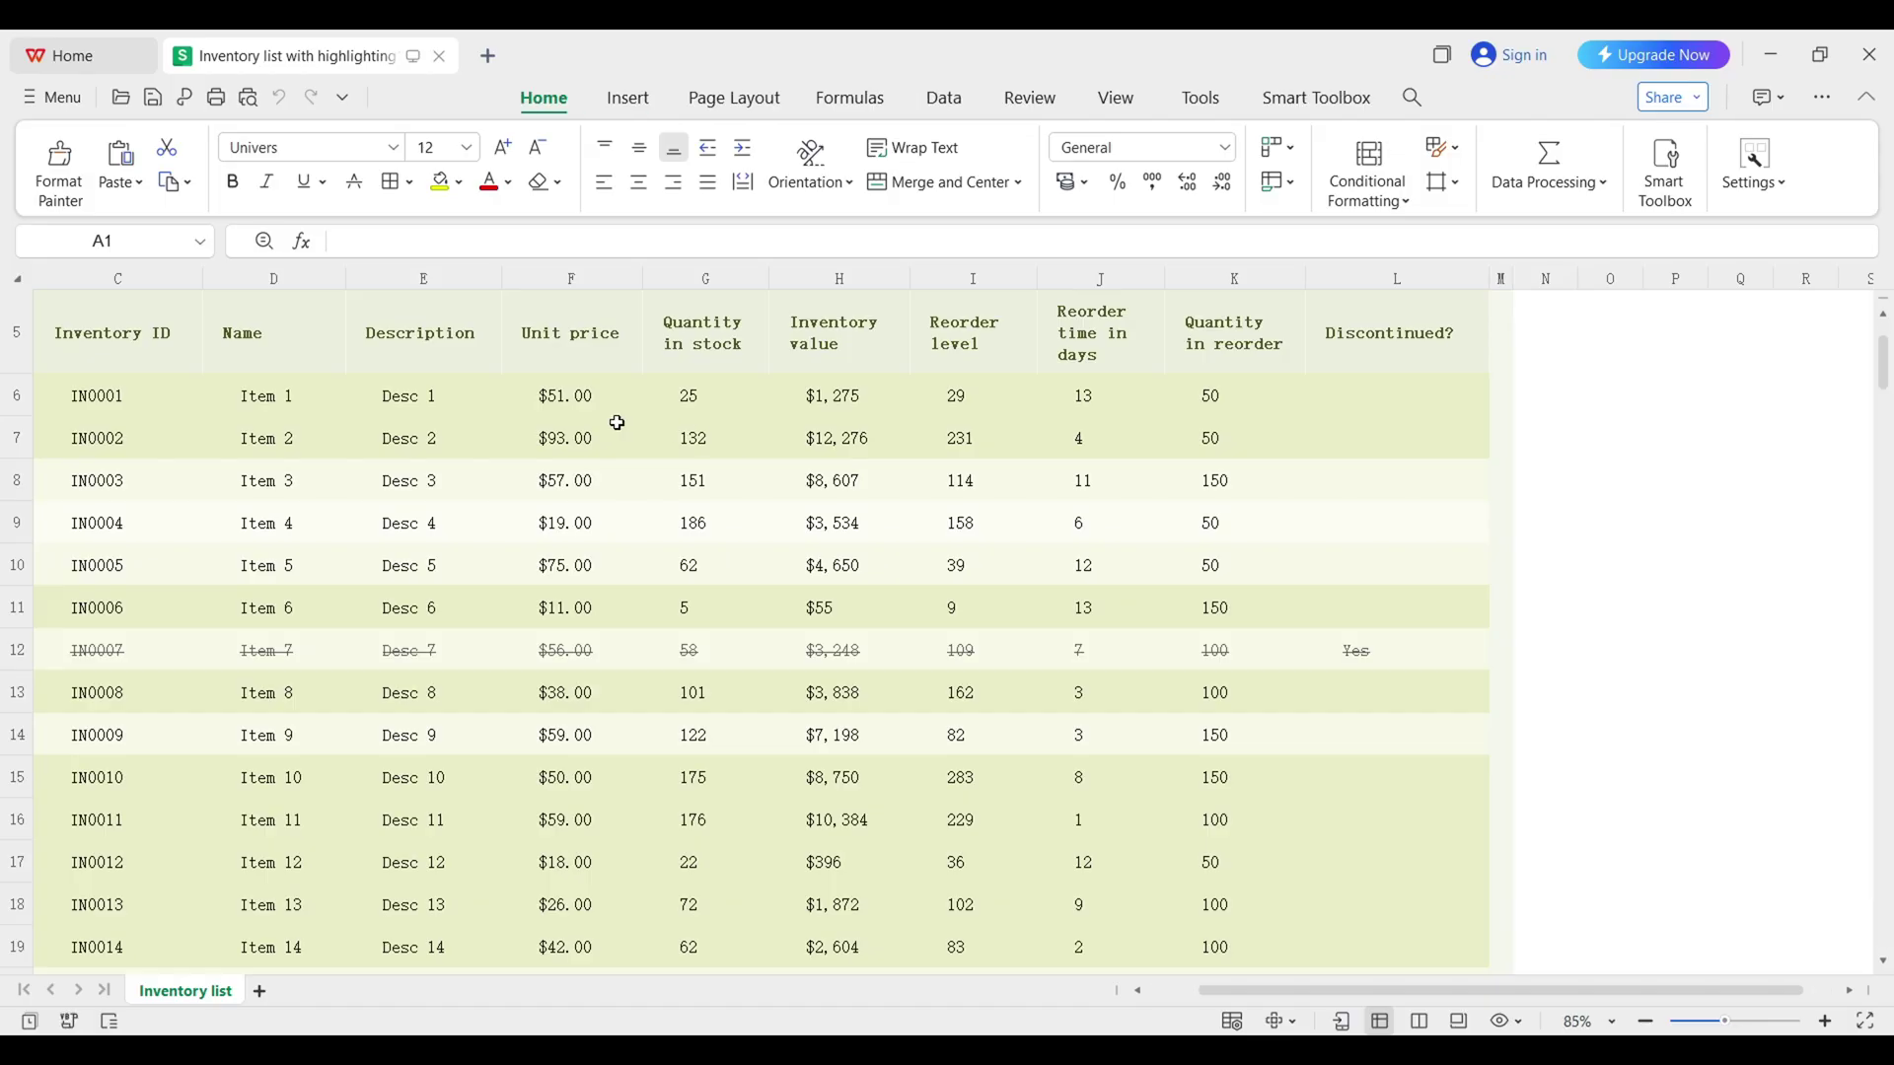
scroll(380, 525, "down", 5)
scroll(381, 525, "up", 3)
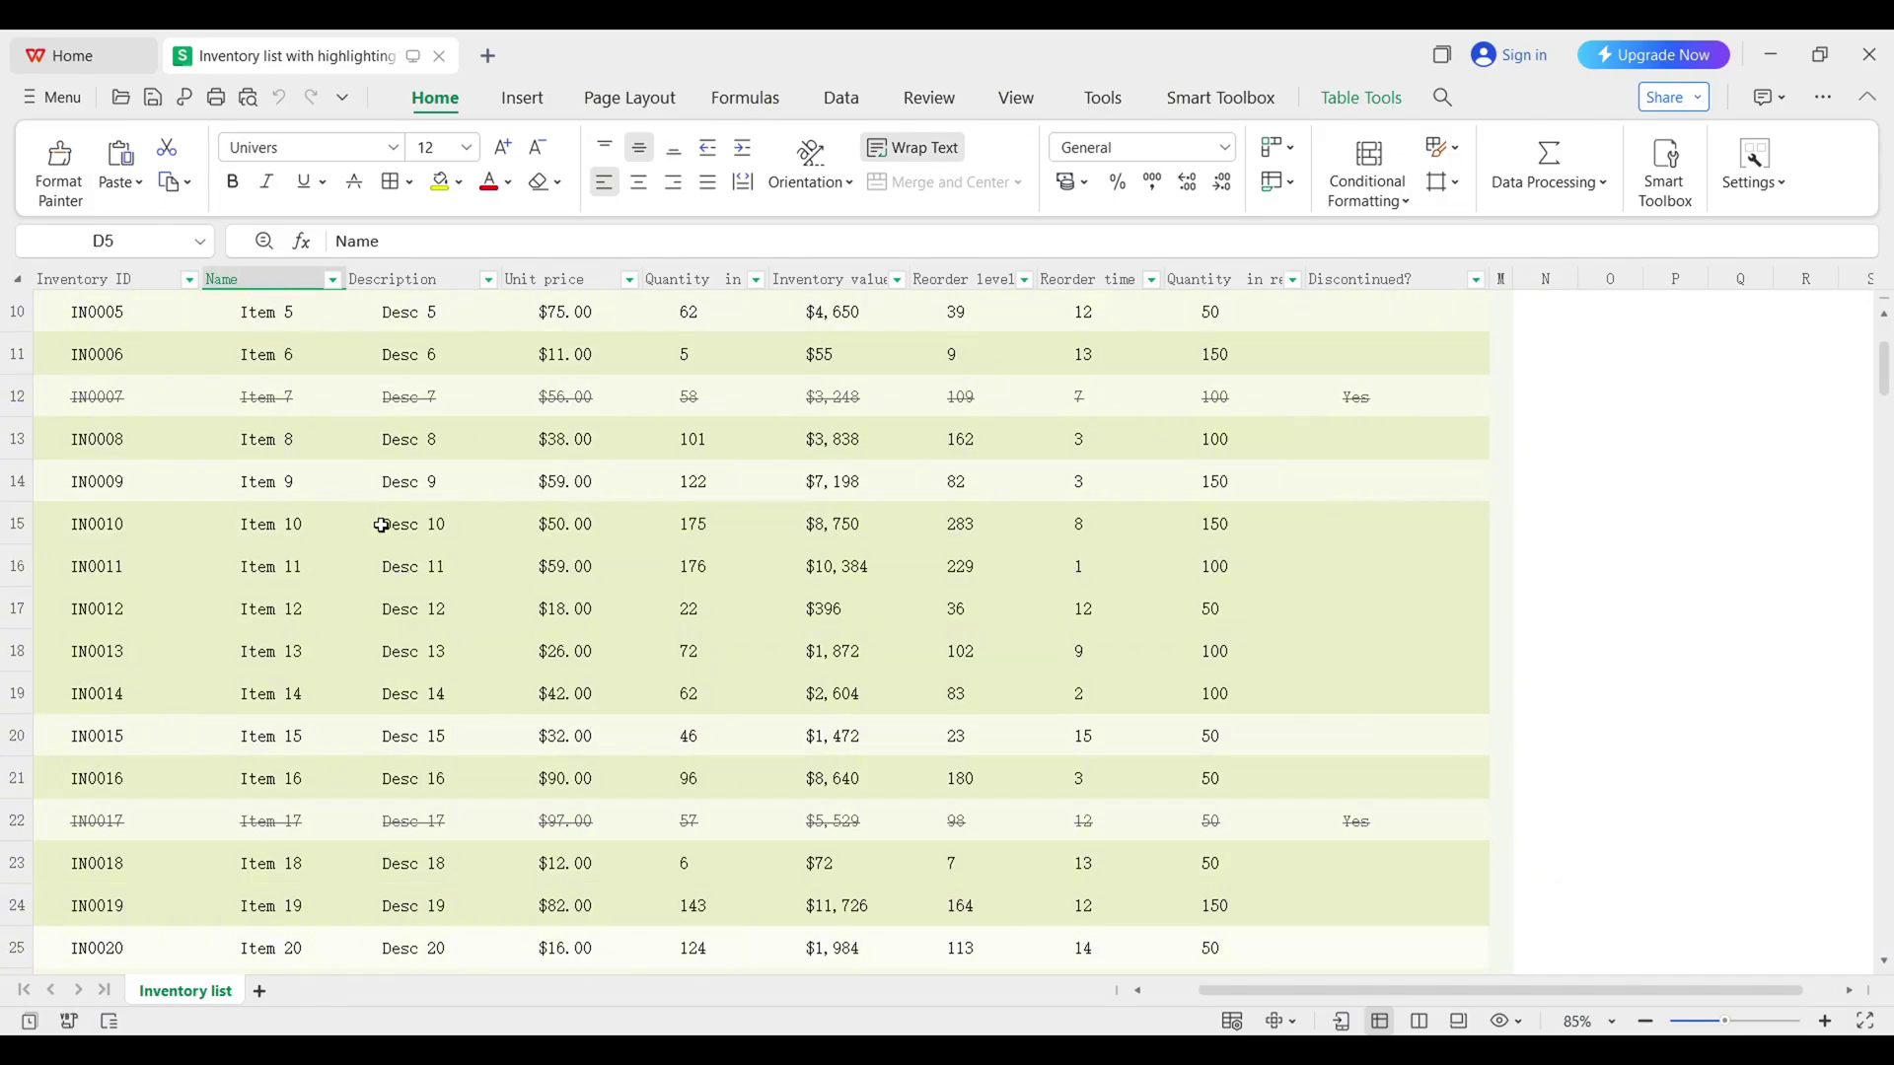
scroll(381, 525, "up", 4)
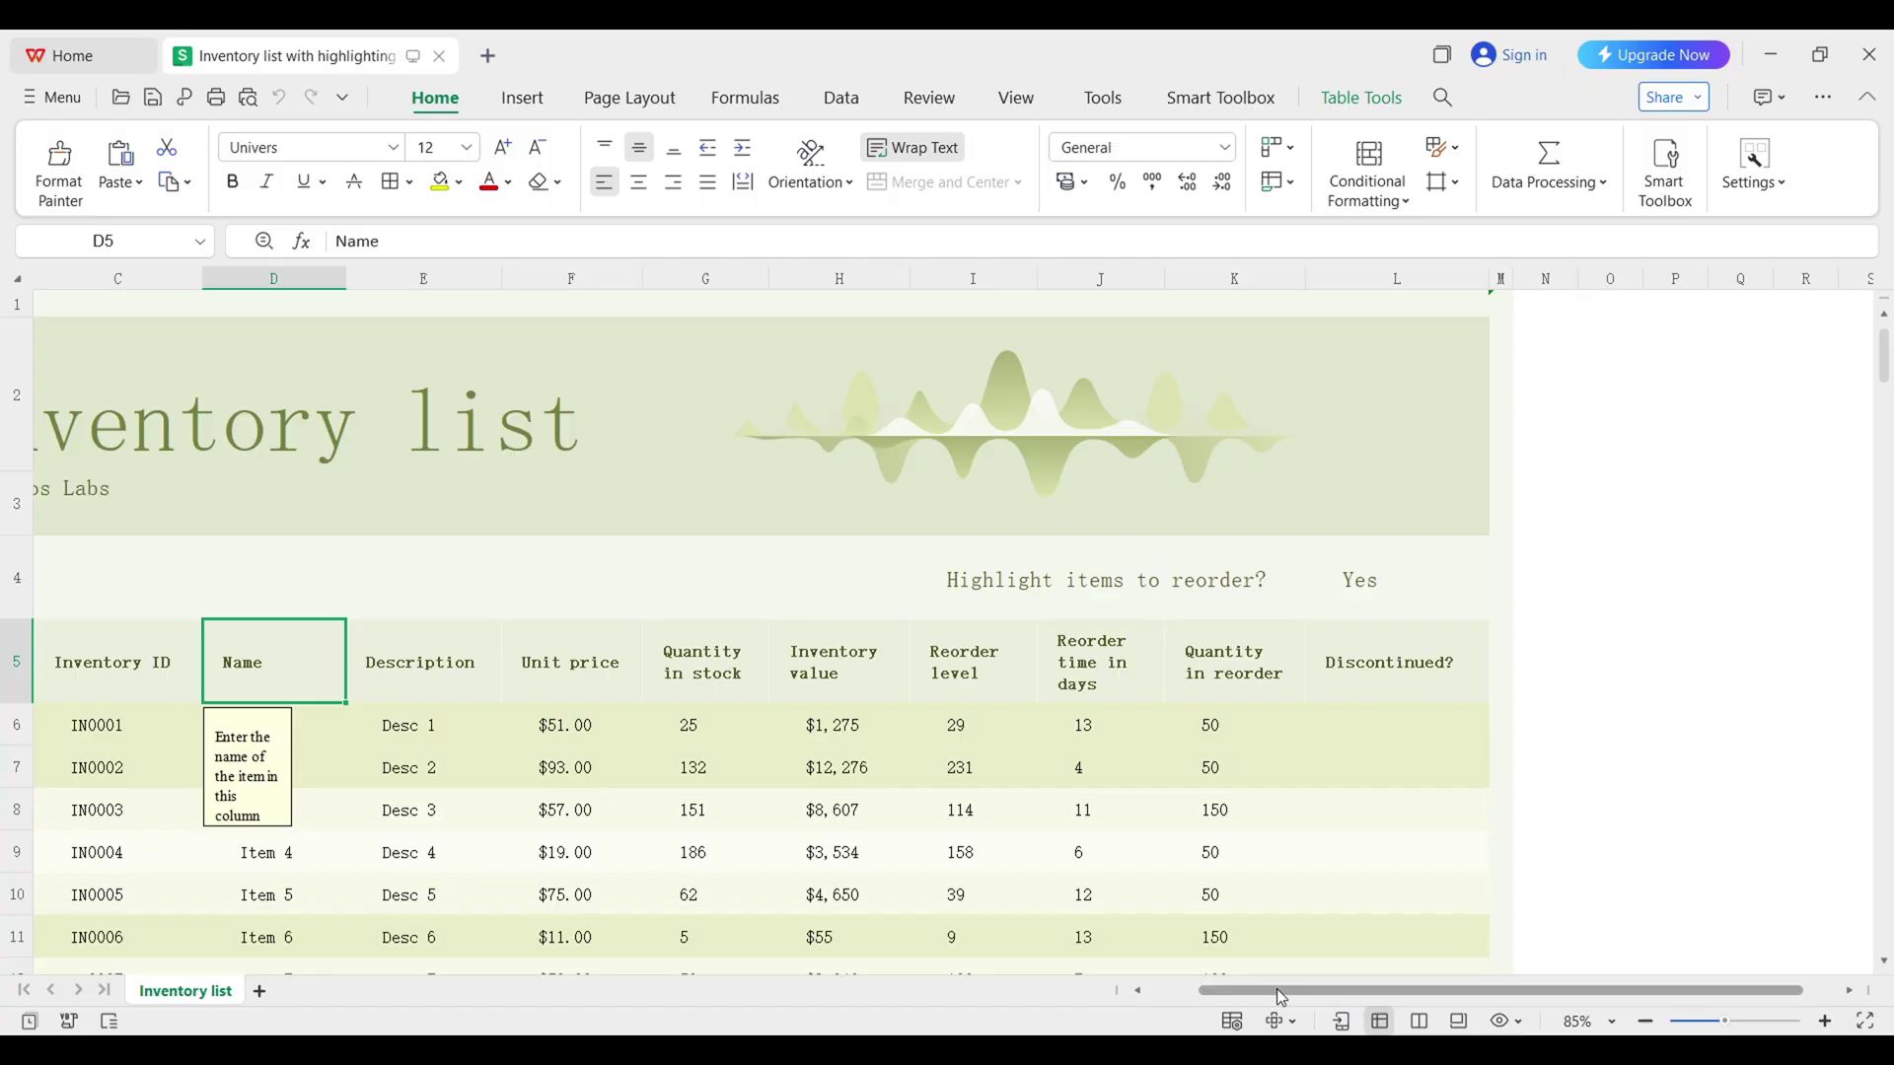
left_click_drag(1280, 998, 1228, 994)
scroll(546, 566, "down", 1)
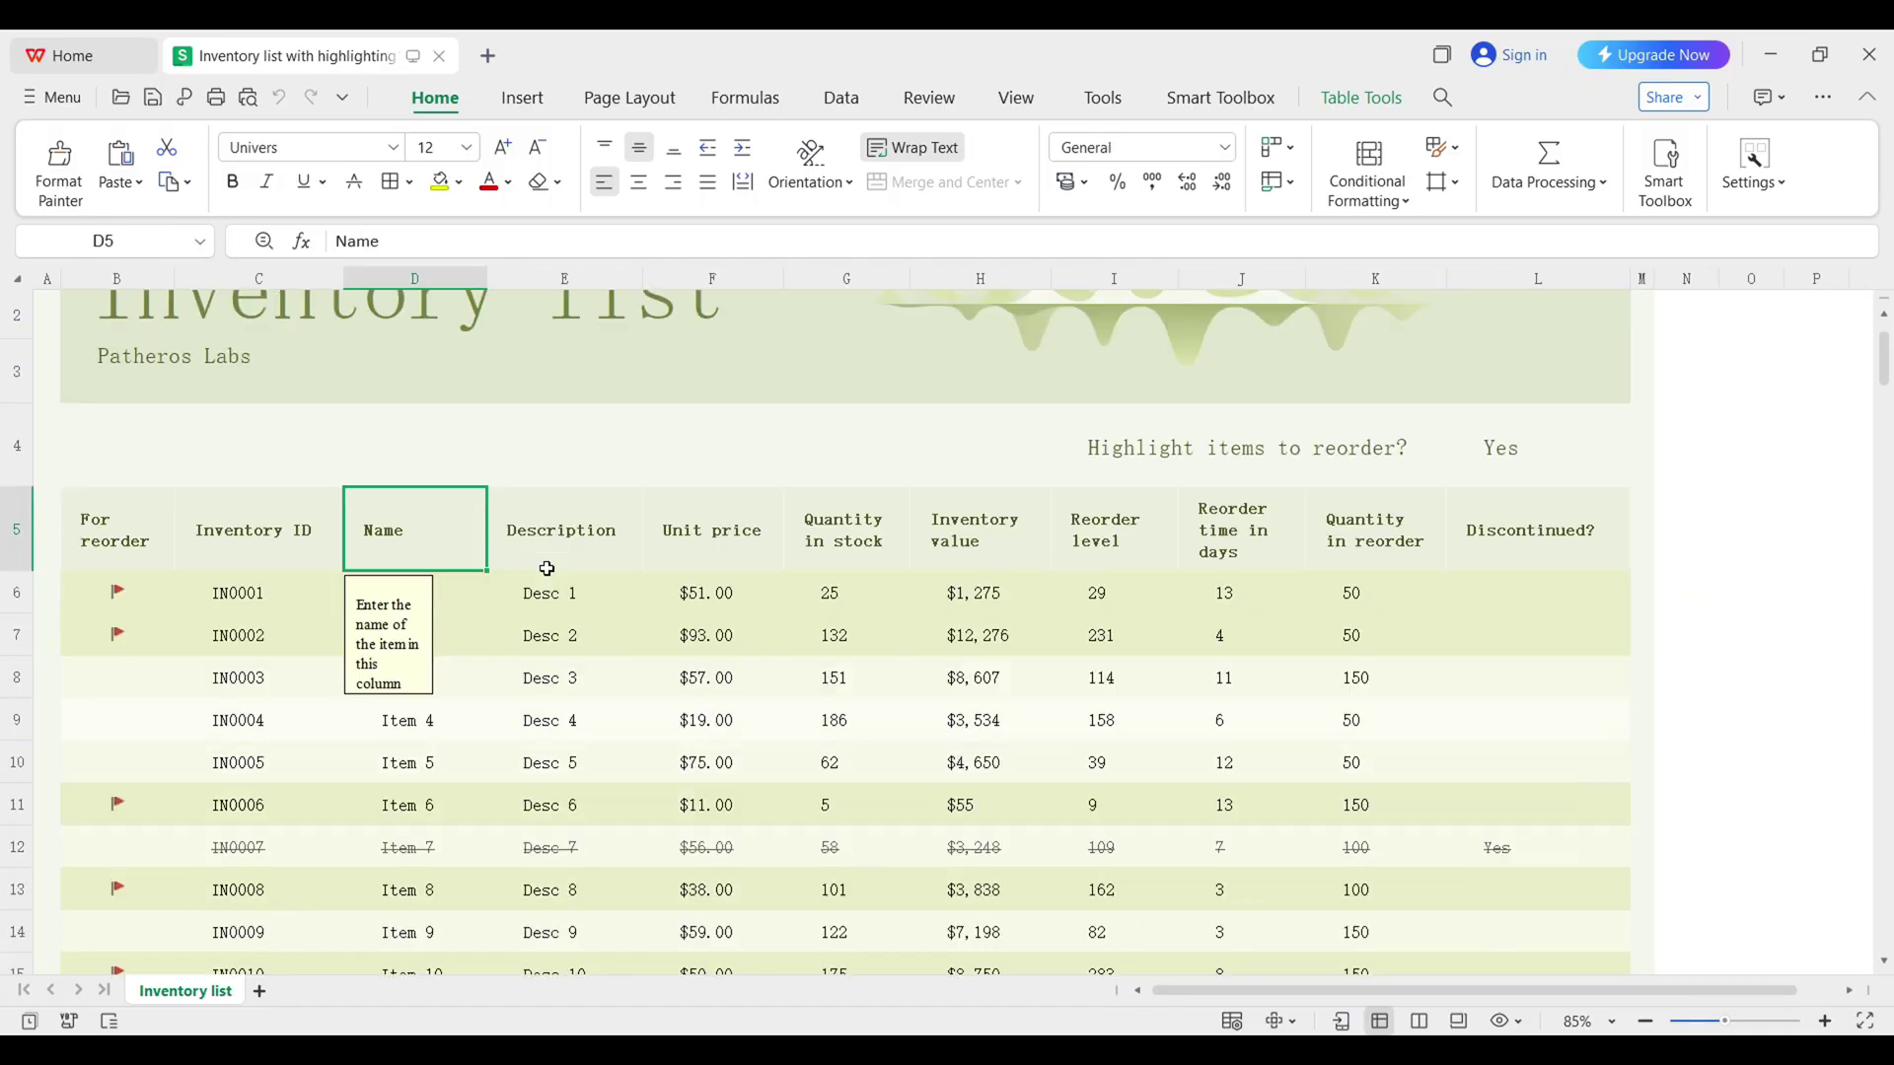
scroll(545, 568, "down", 1)
scroll(546, 568, "up", 2)
Step: View the Insert, Data, Smart Toolbox and Tools tabs, then return to the WPS Office Home page
left_click(521, 98)
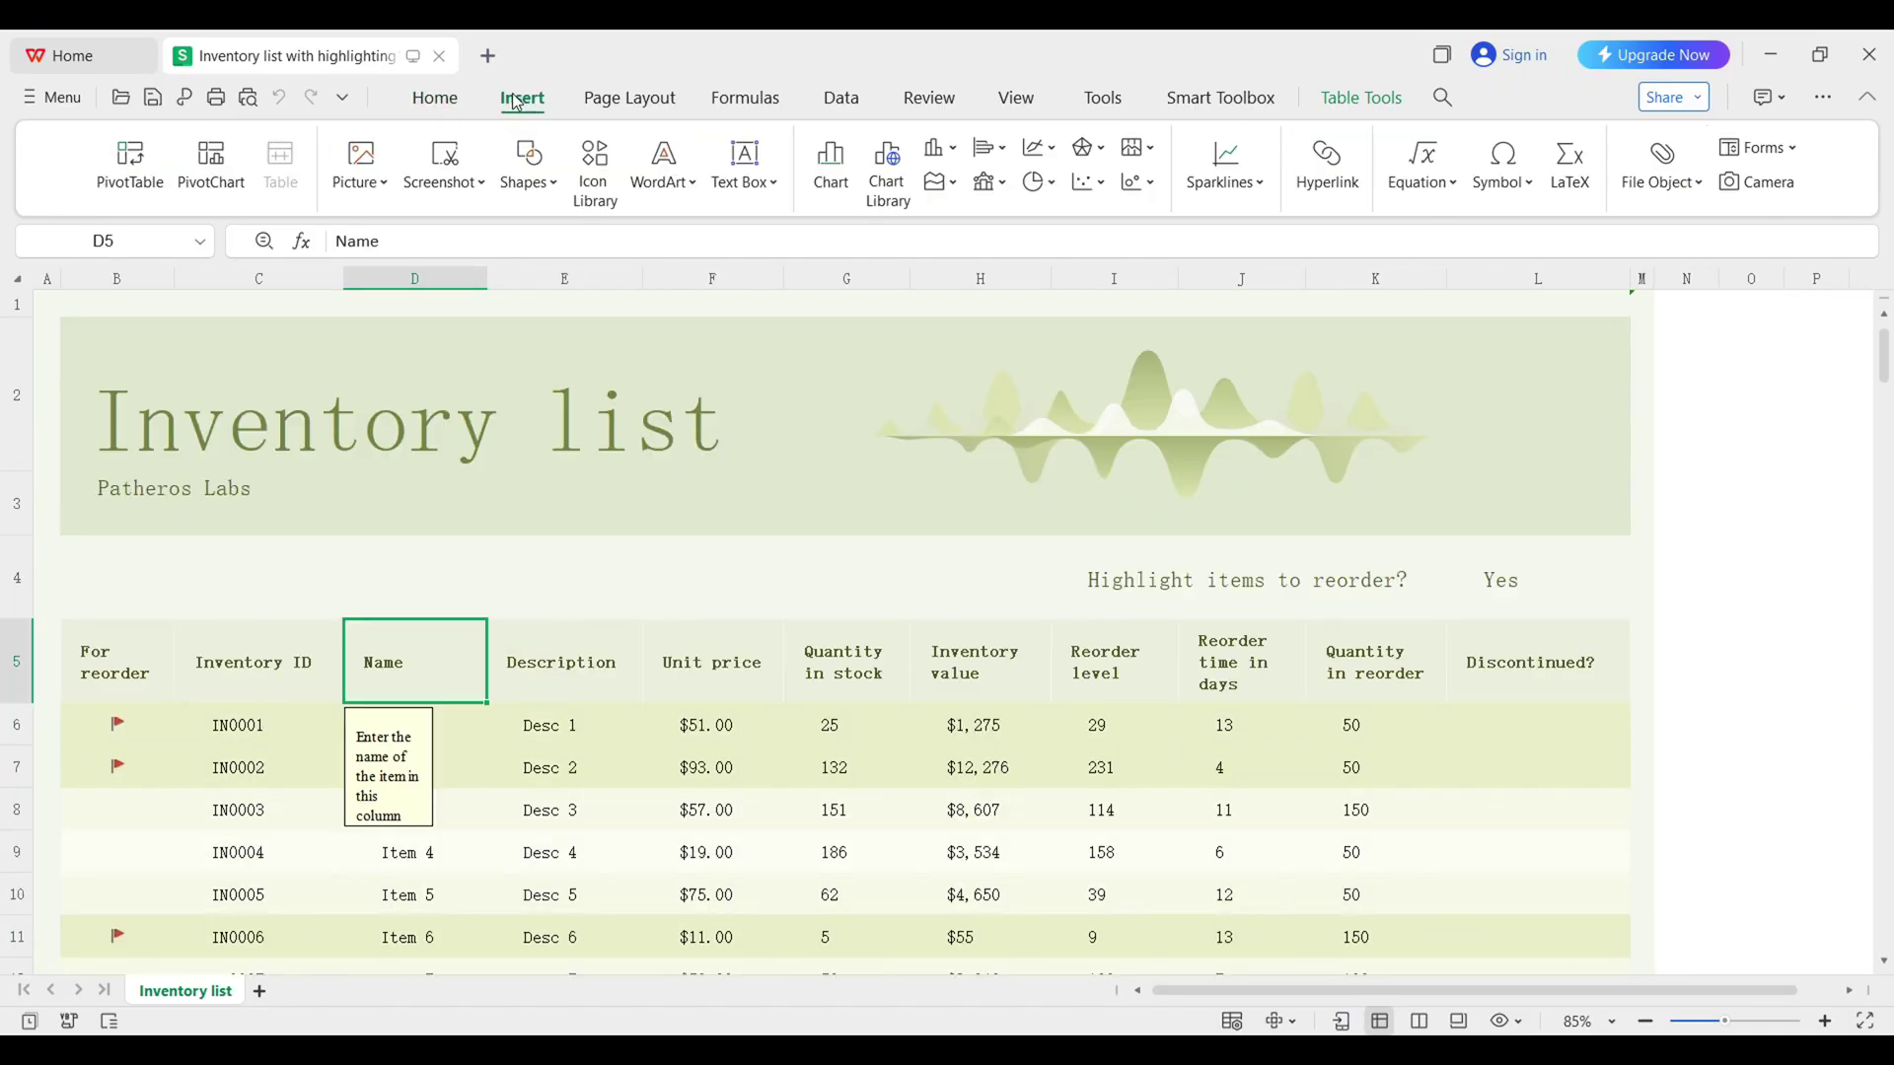
left_click(868, 103)
left_click(1221, 98)
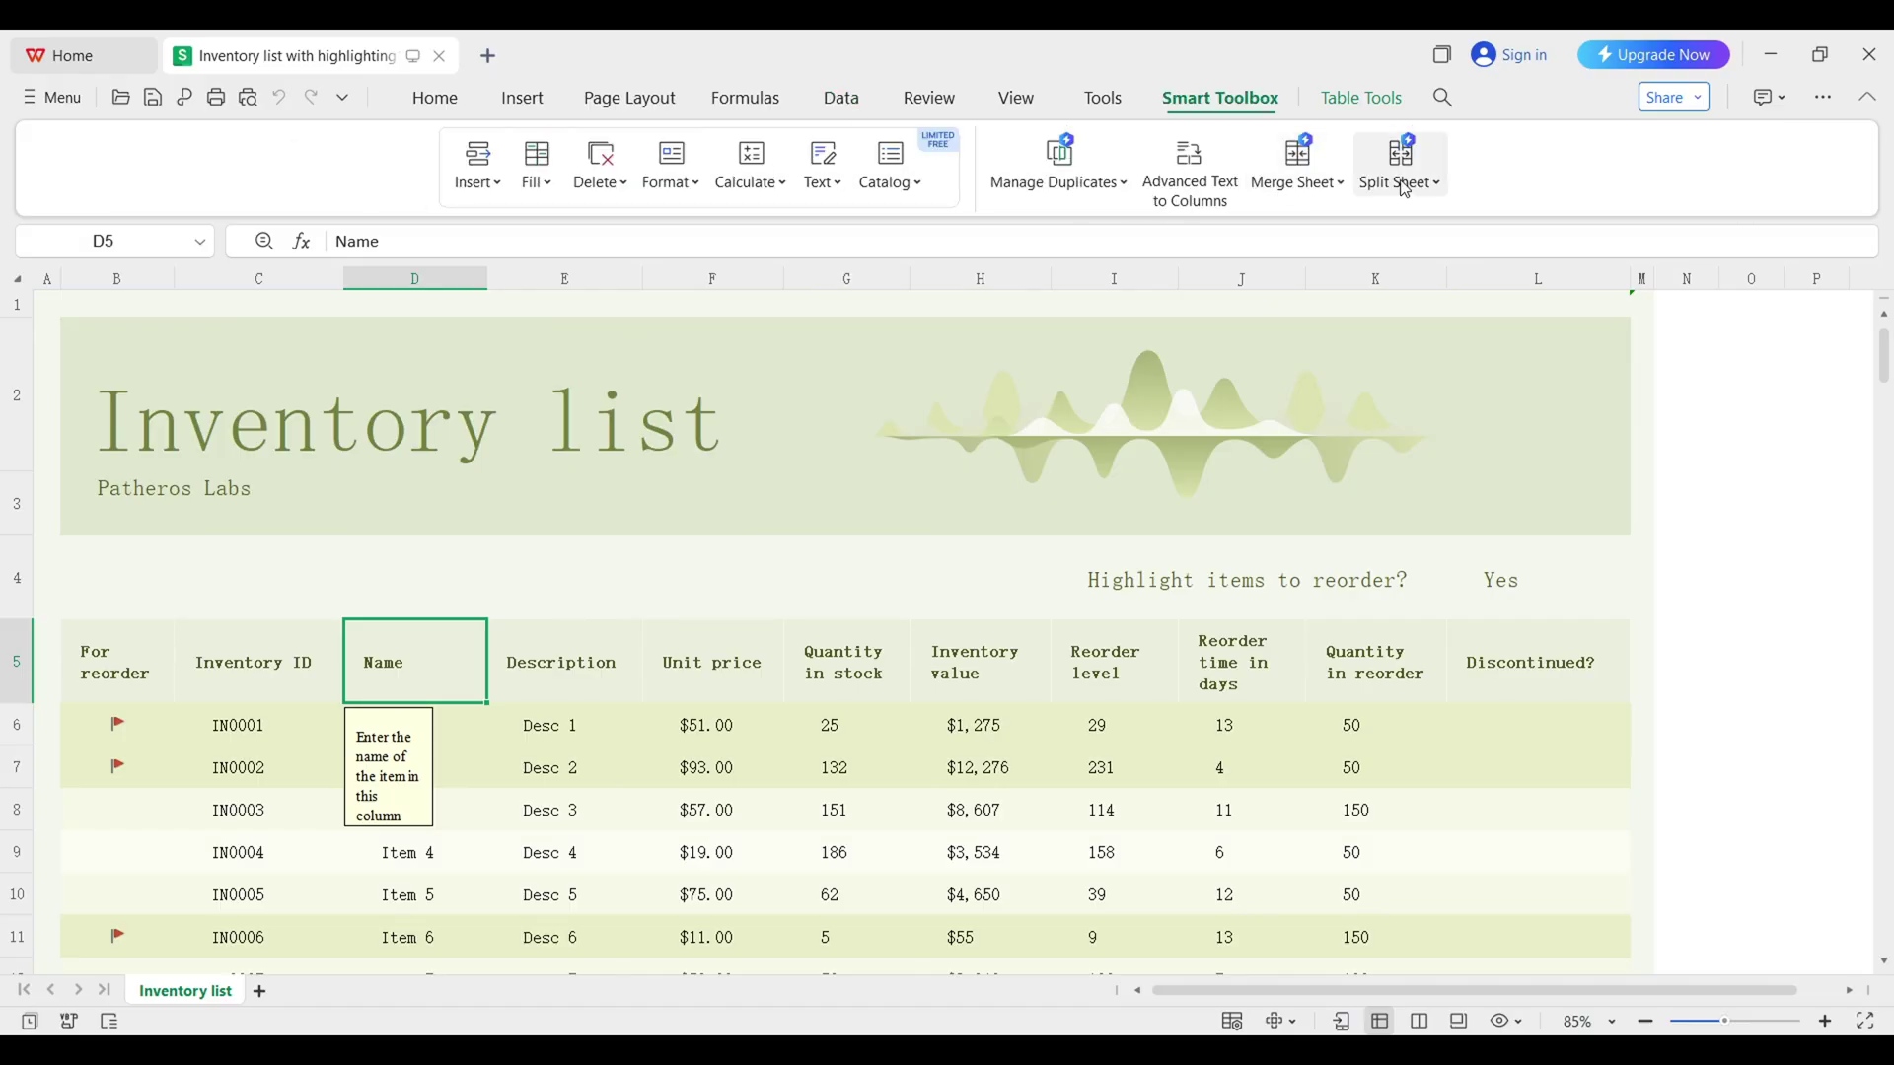
left_click(1104, 103)
left_click(72, 56)
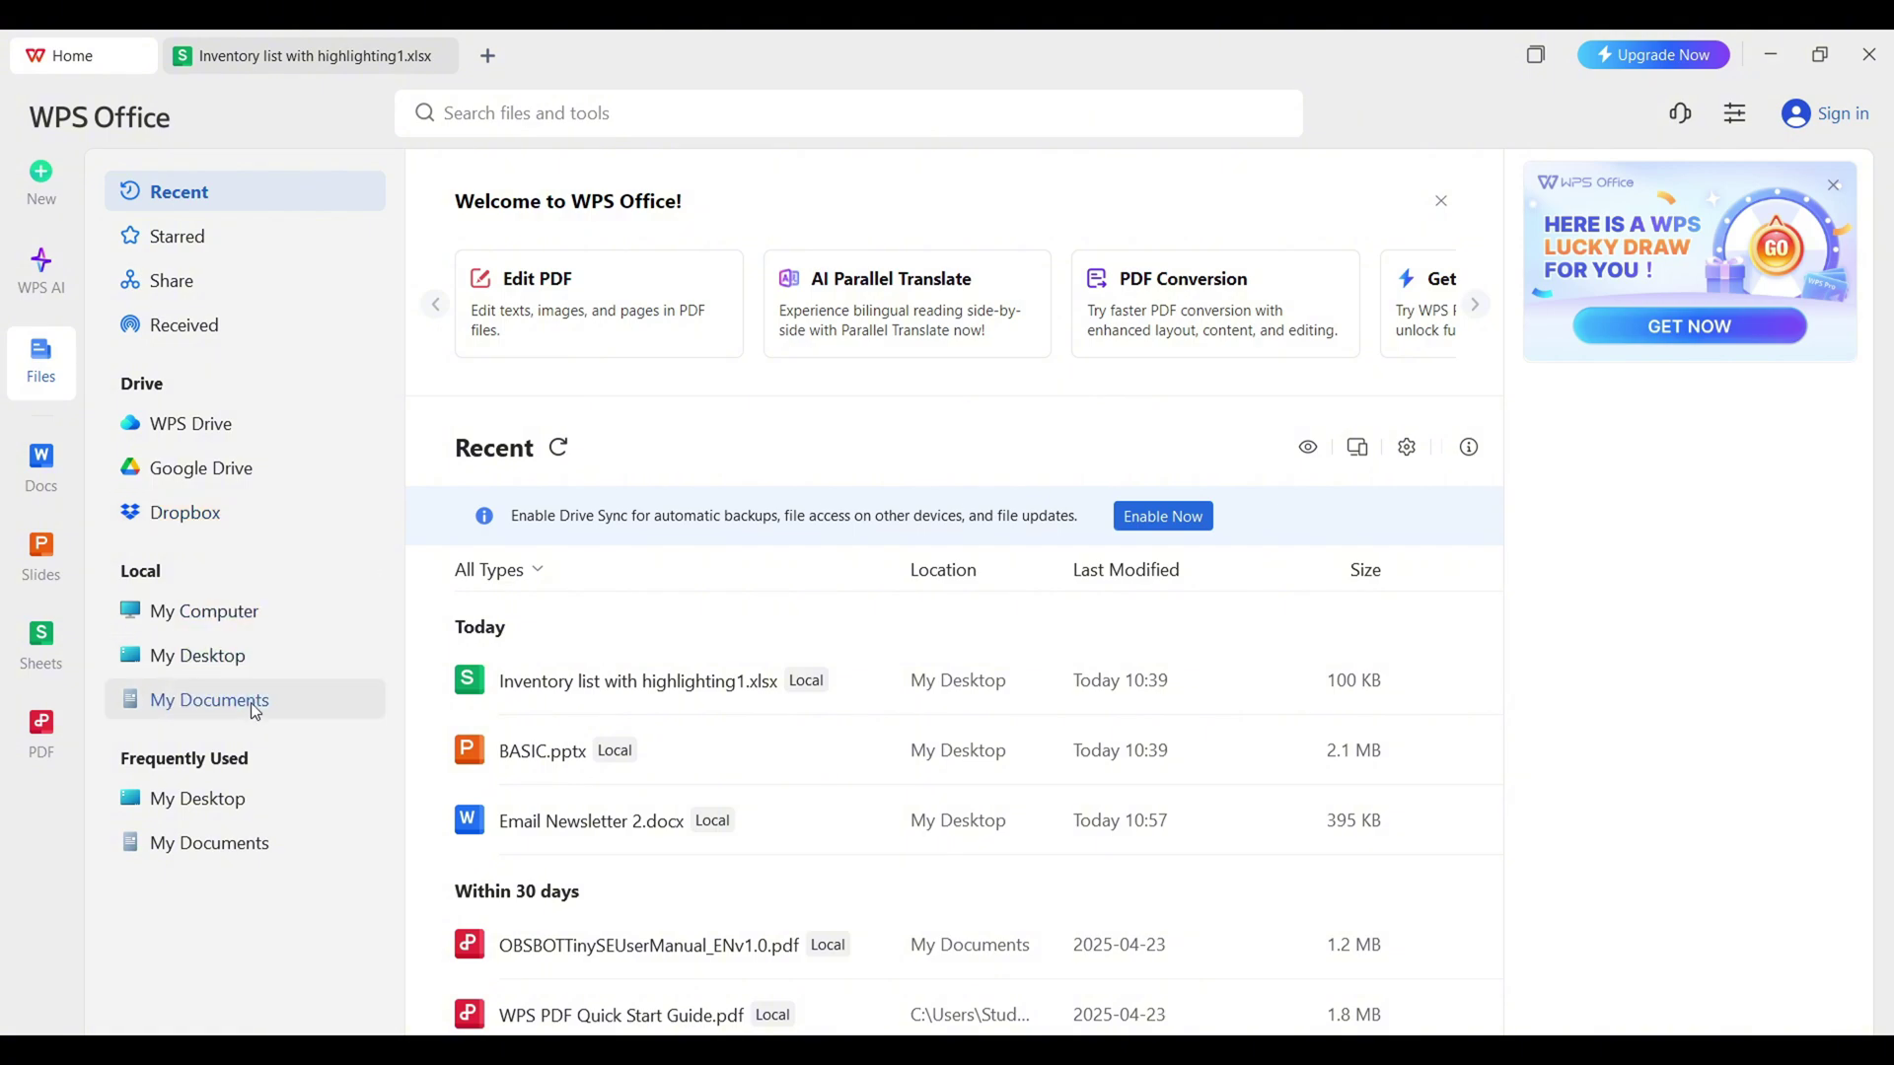
Step: Filter recent files to PDFs, open the OBSBOT manual, jump to page 3, then back to page 1
left_click(41, 735)
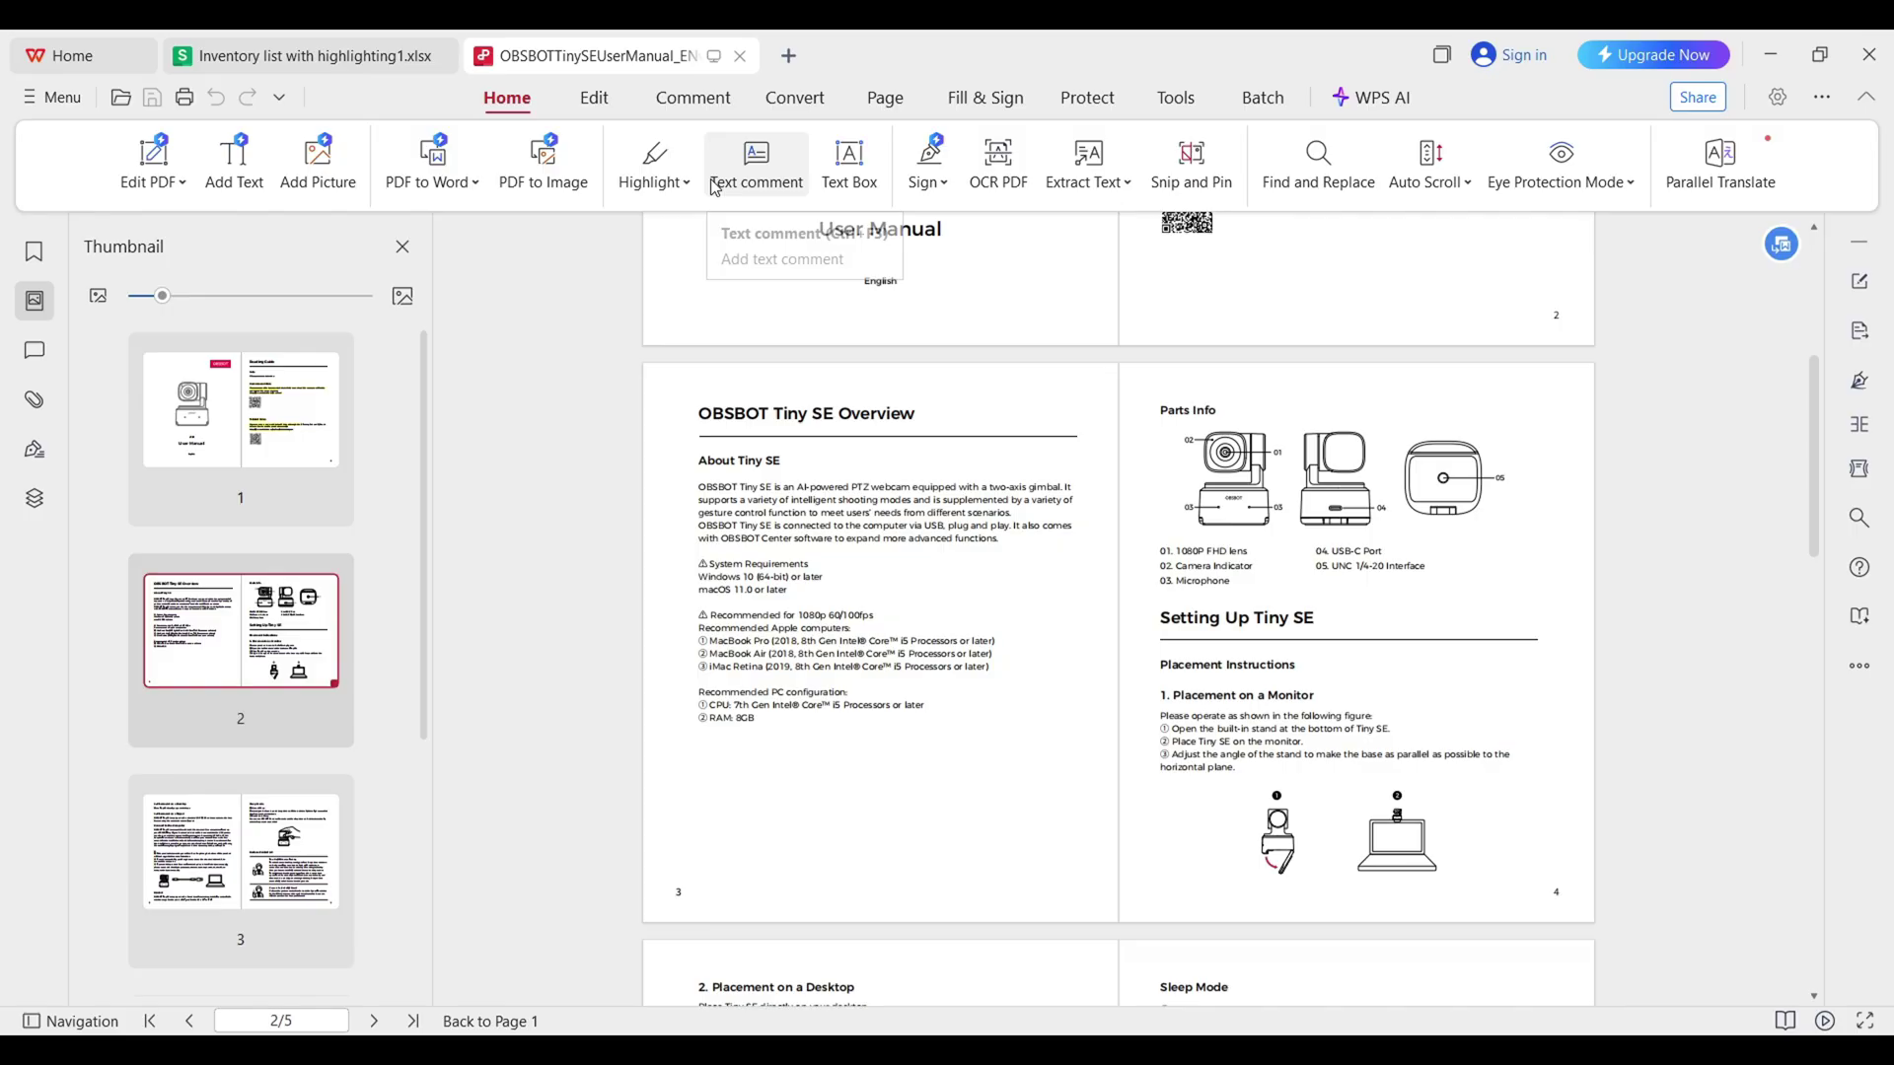
scroll(249, 473, "down", 2)
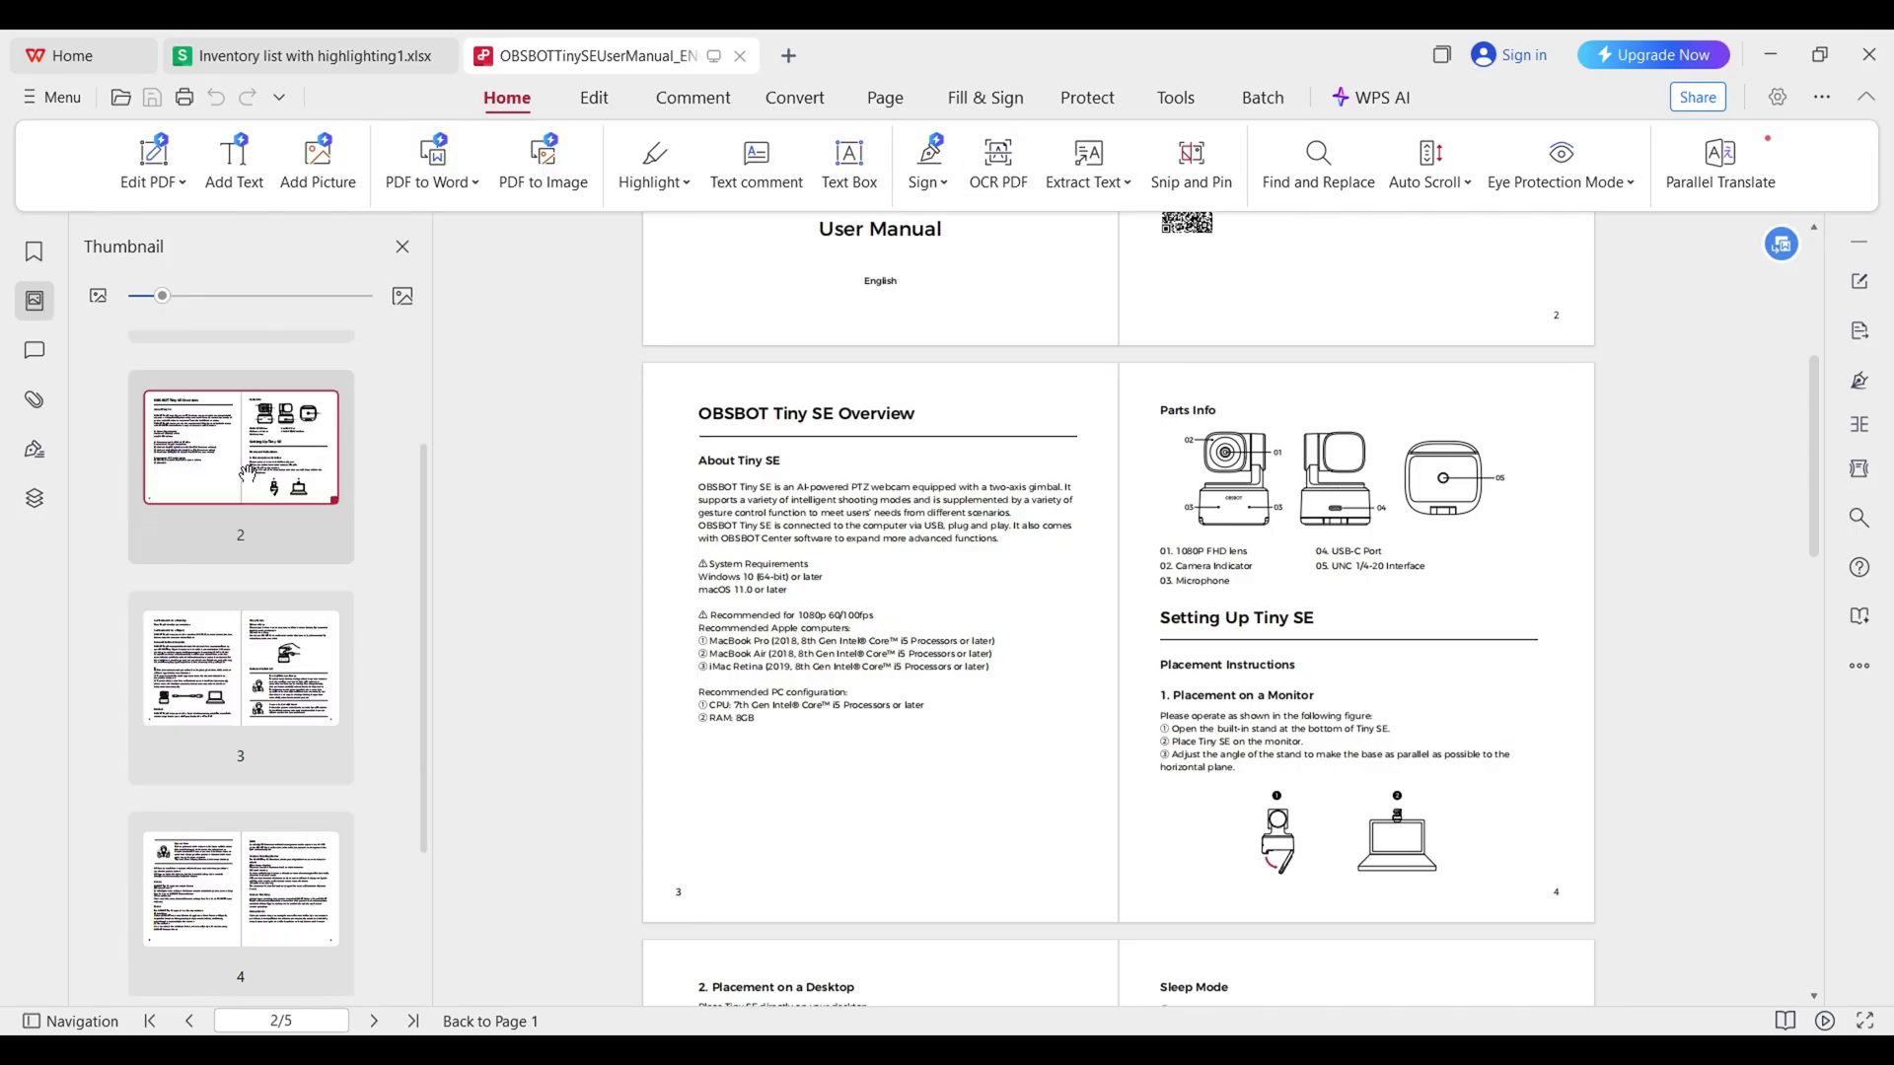
left_click(271, 671)
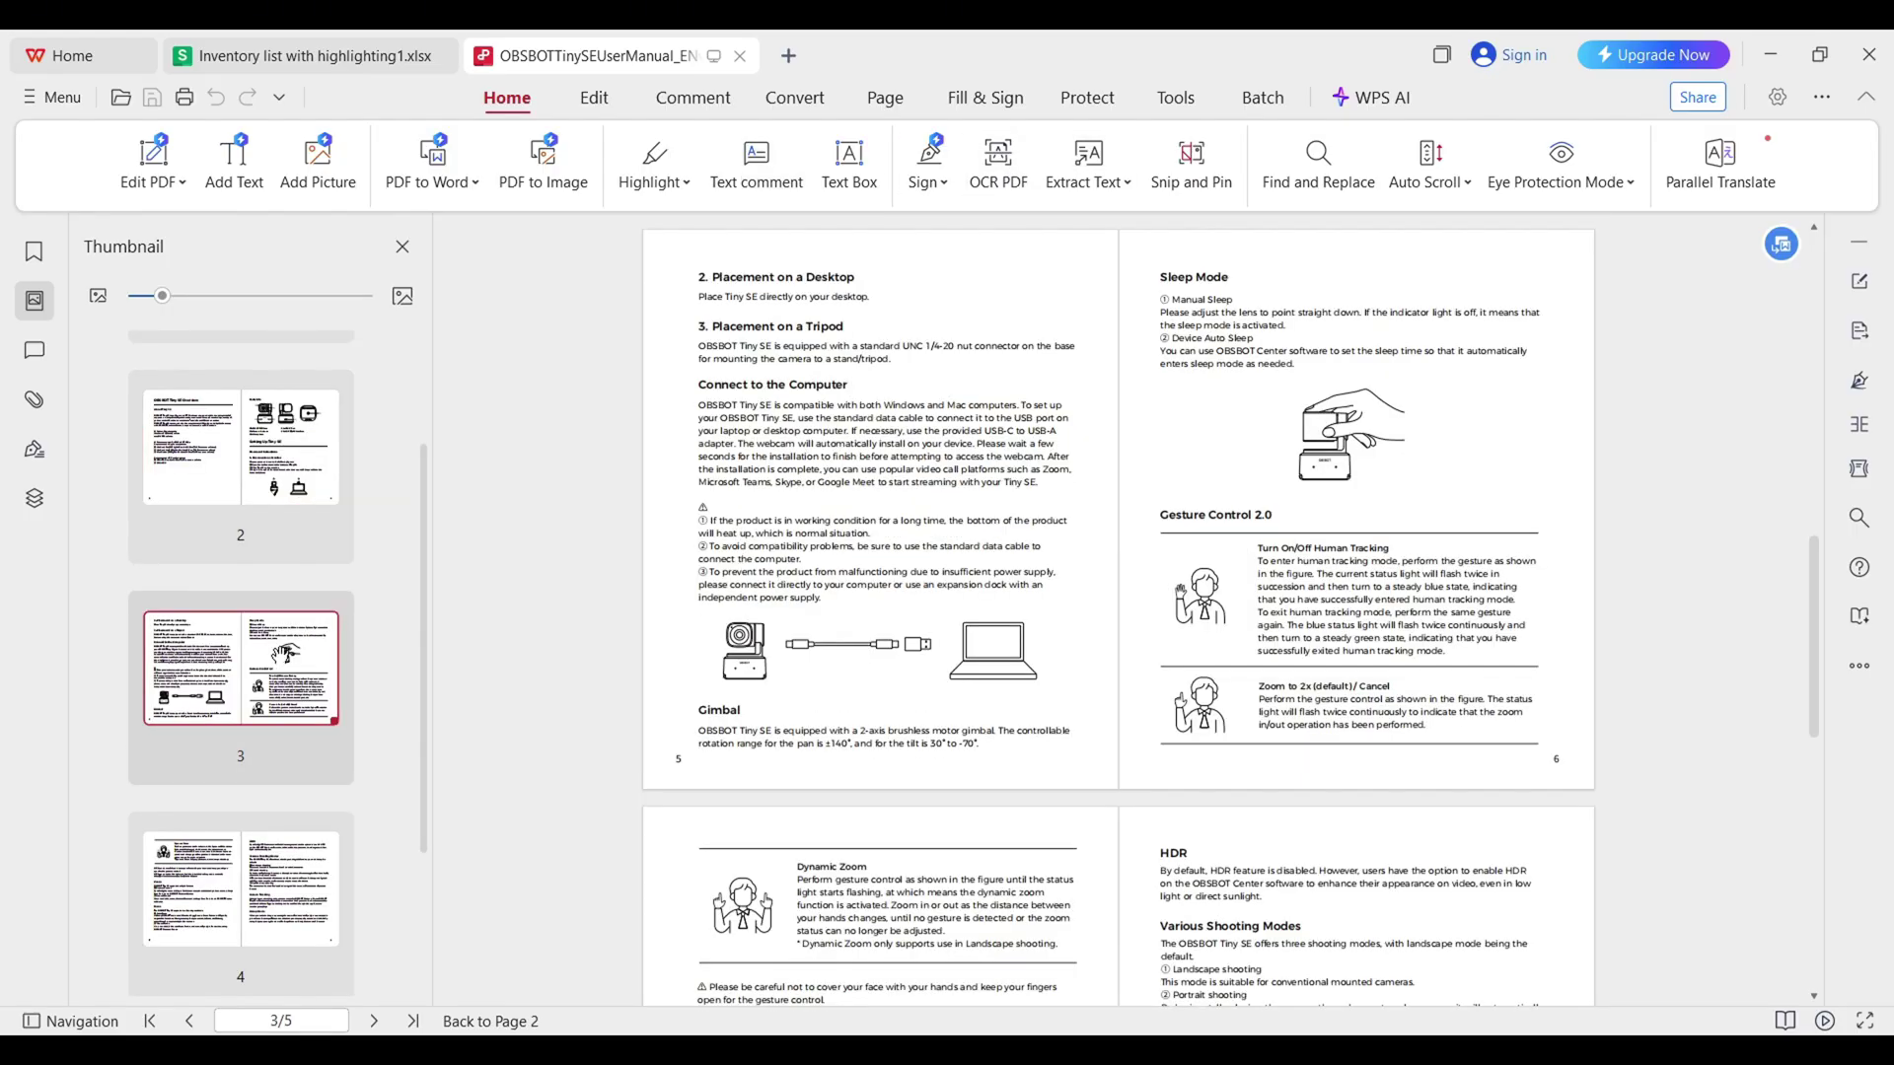
scroll(291, 654, "up", 2)
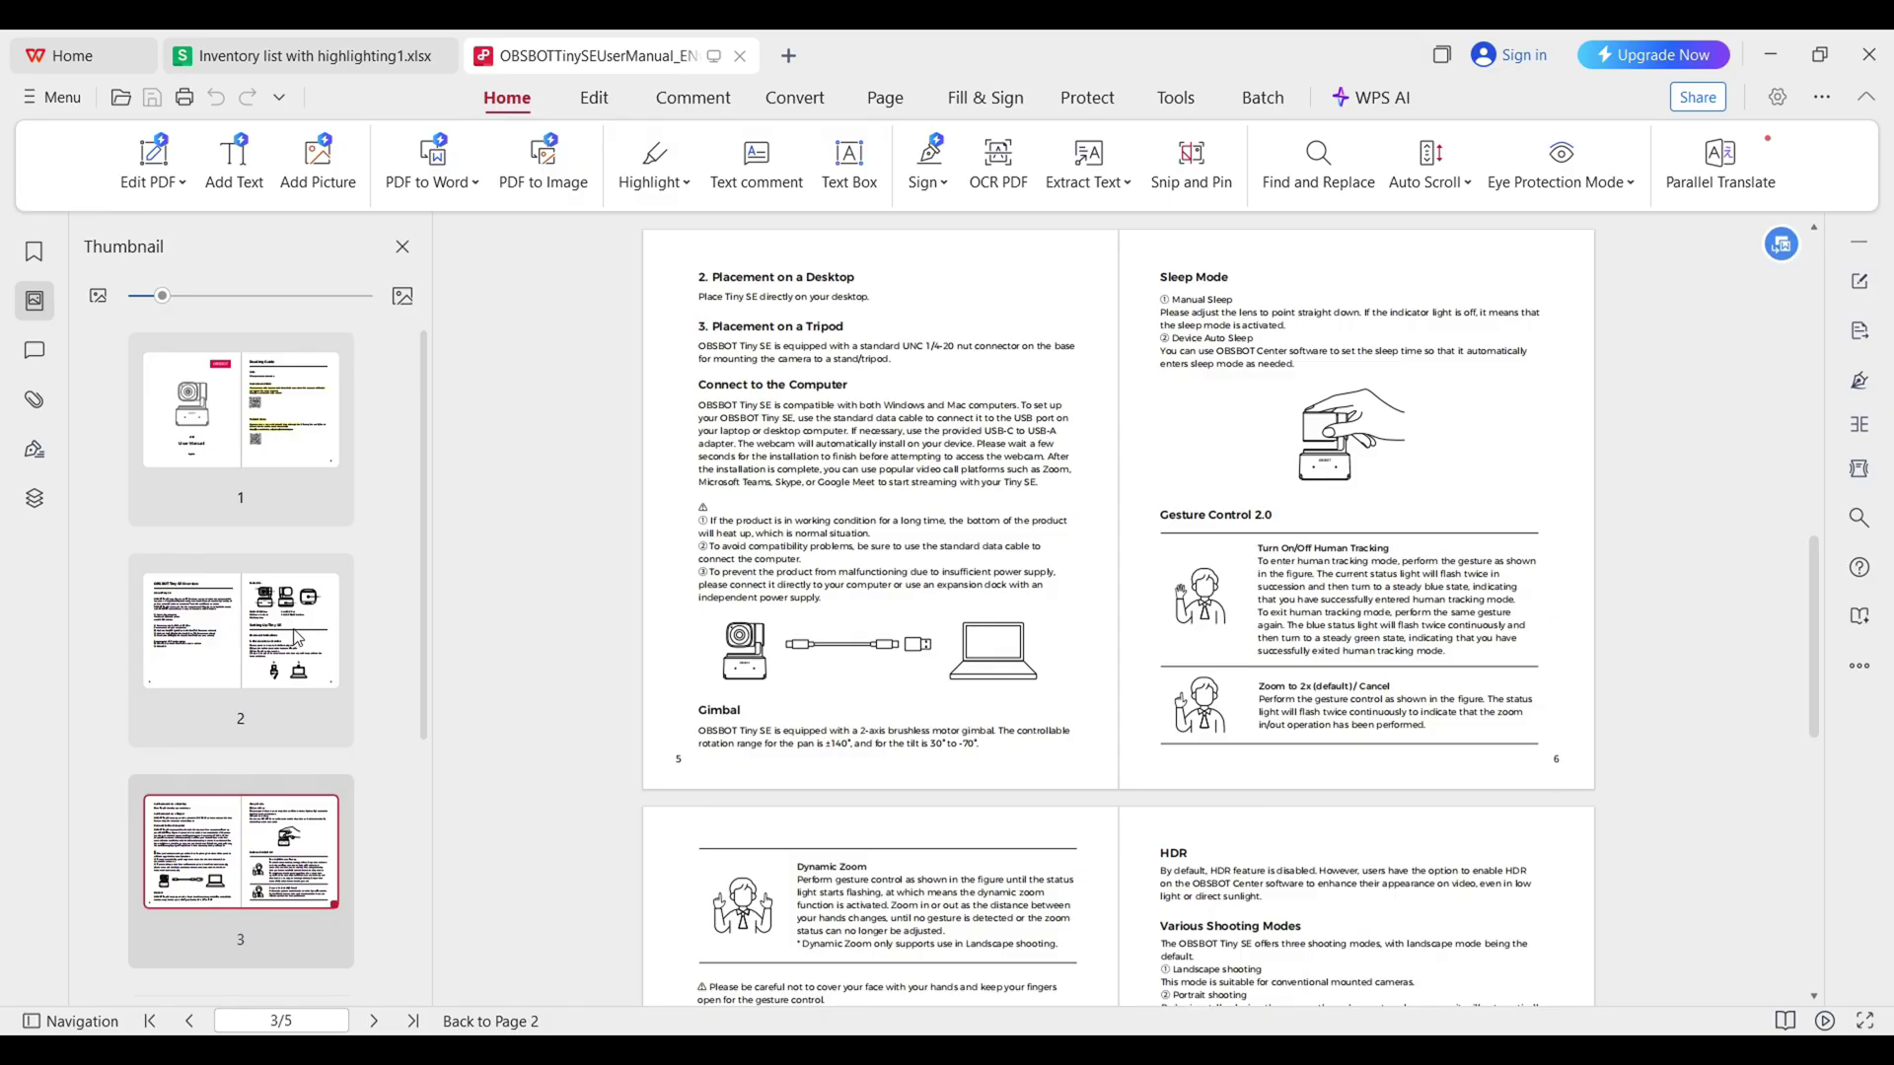
left_click(168, 431)
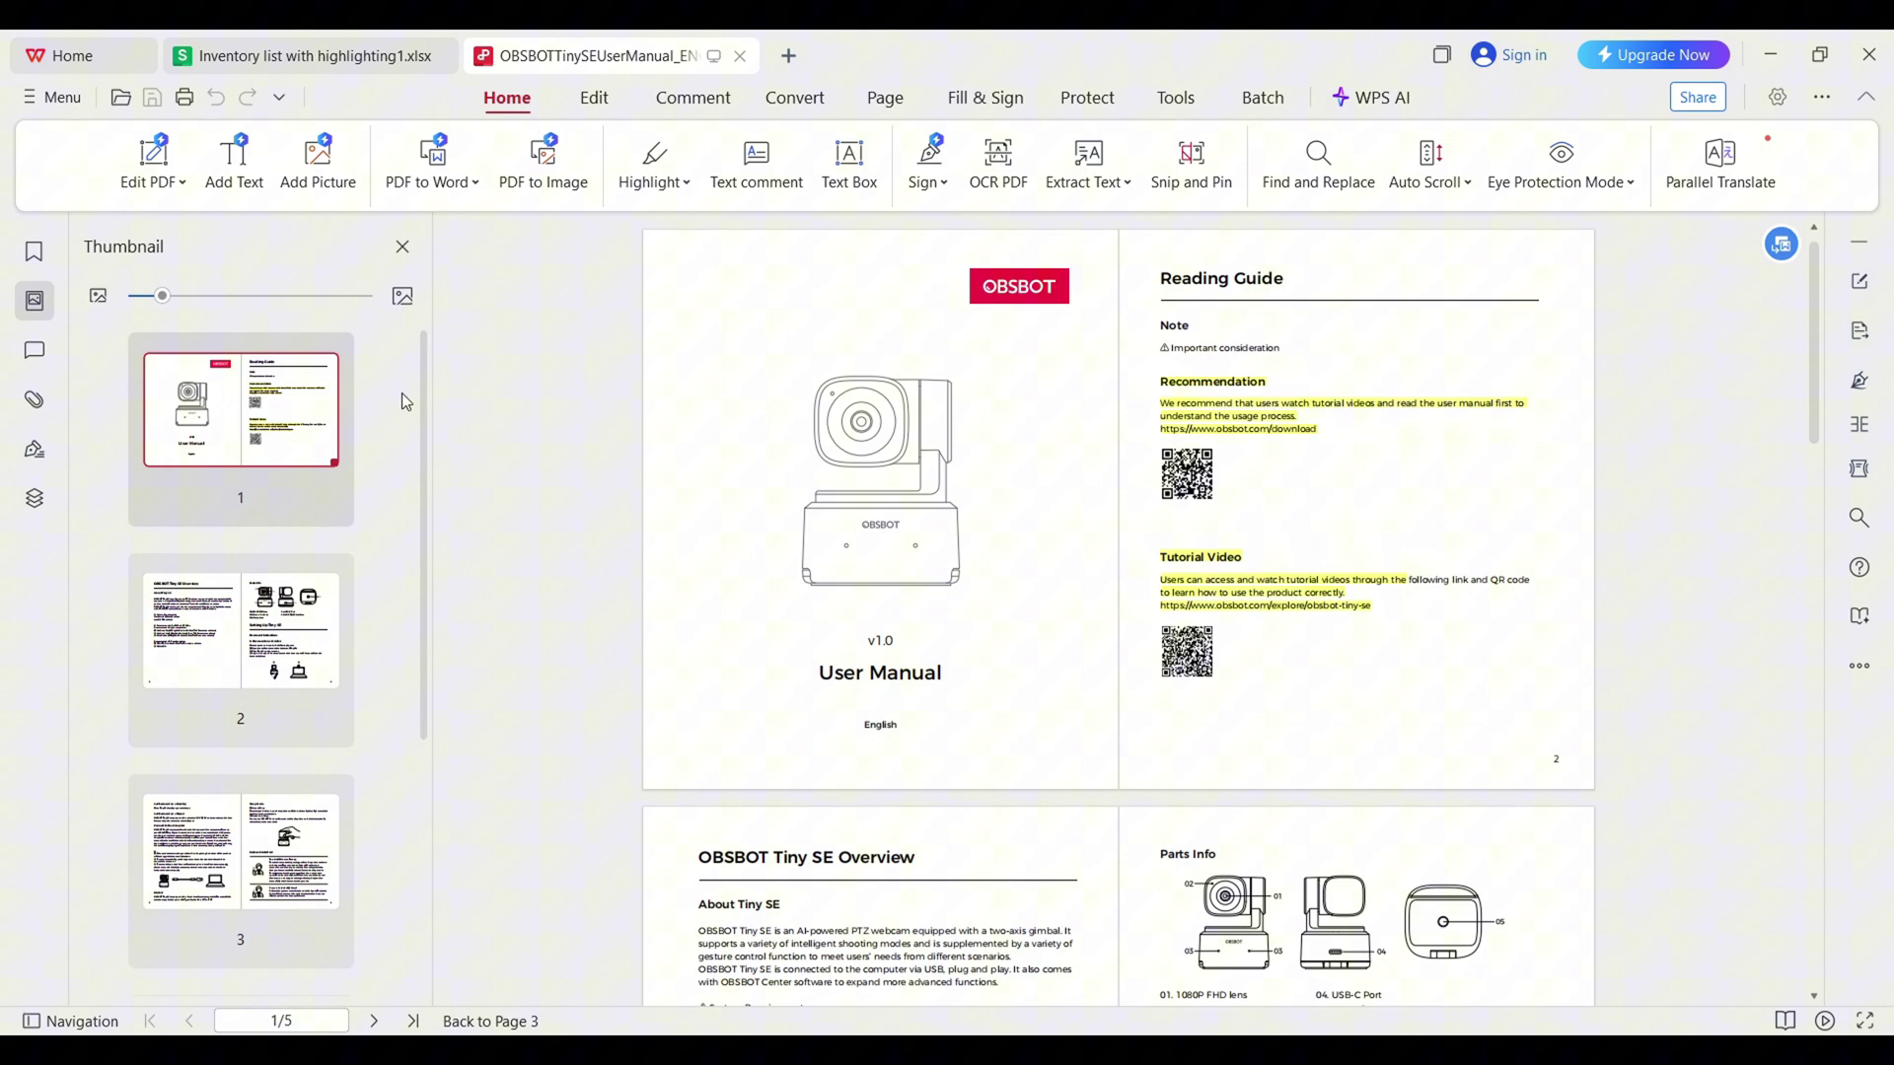
Step: Preview text selection actions, then in Edit PDF mode delete the Recommendation paragraph on the Reading Guide page
double_click(1315, 405)
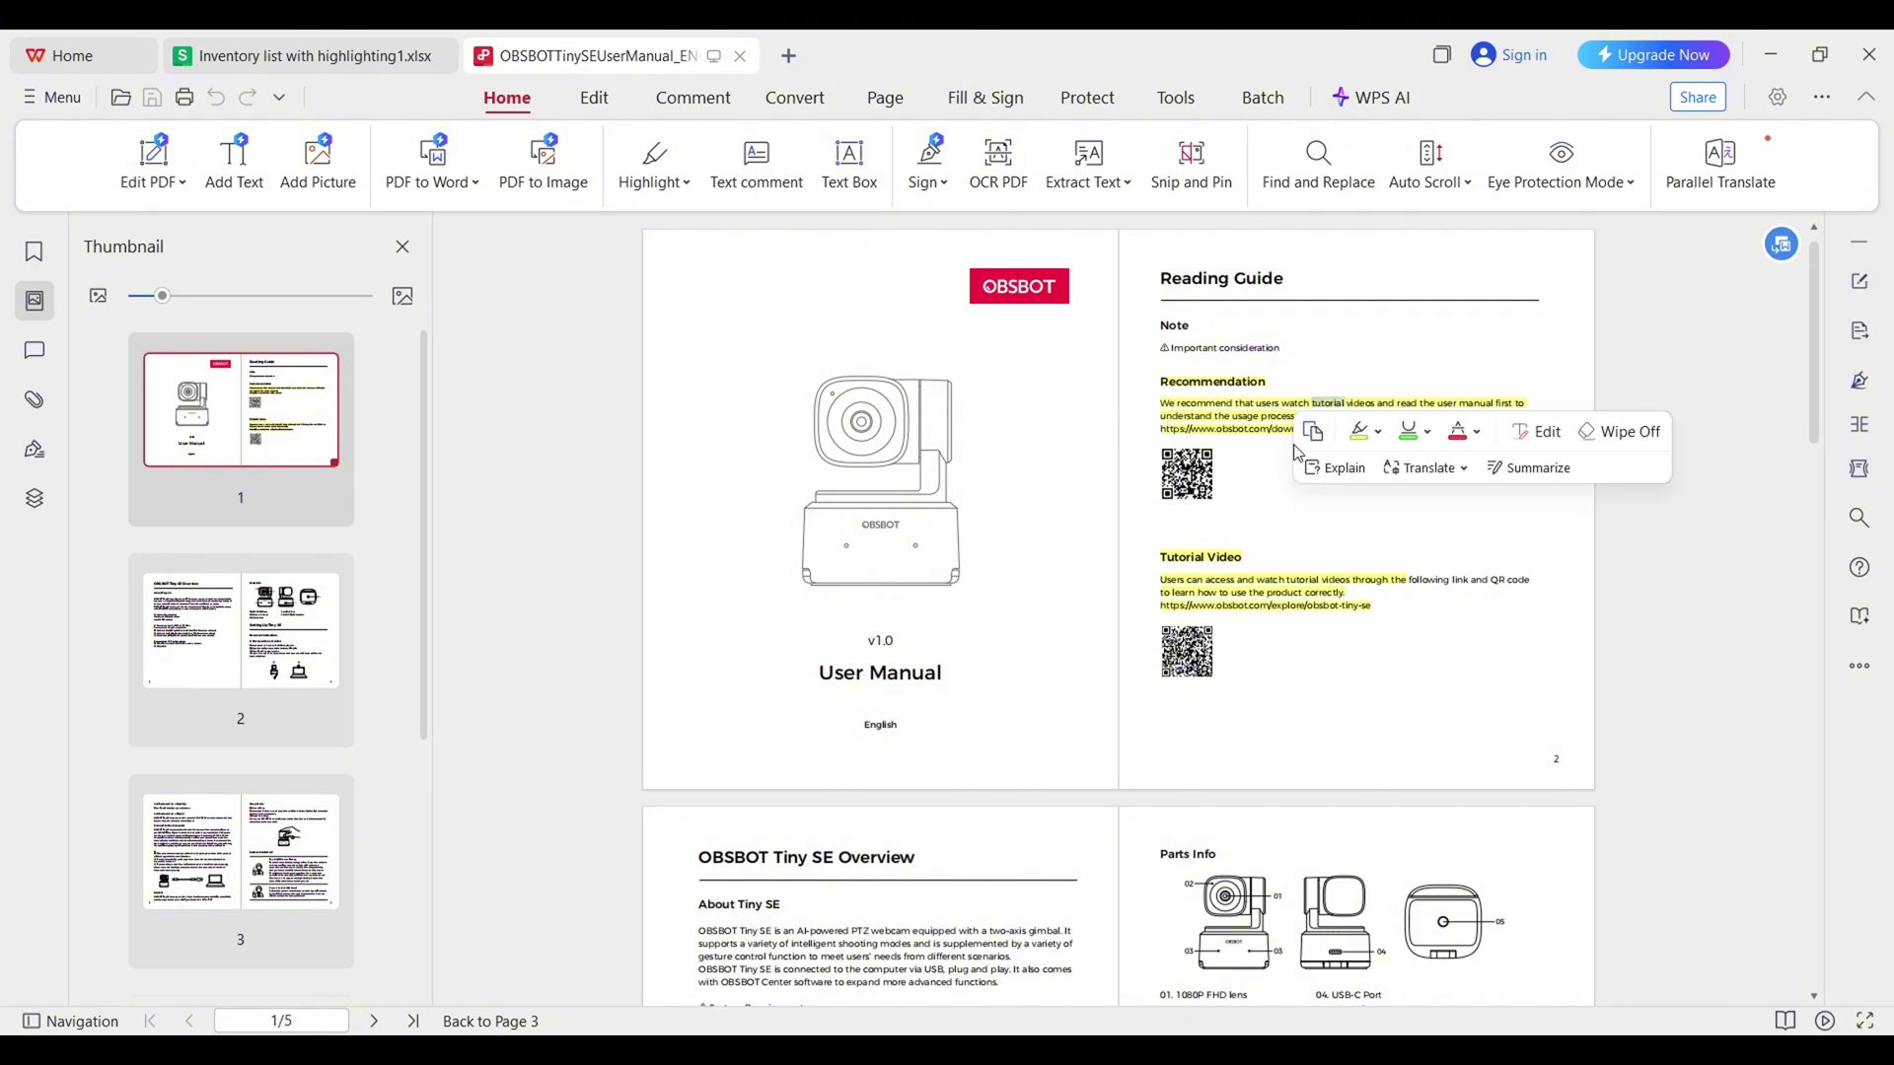
left_click(1287, 441)
left_click_drag(1328, 429, 1098, 431)
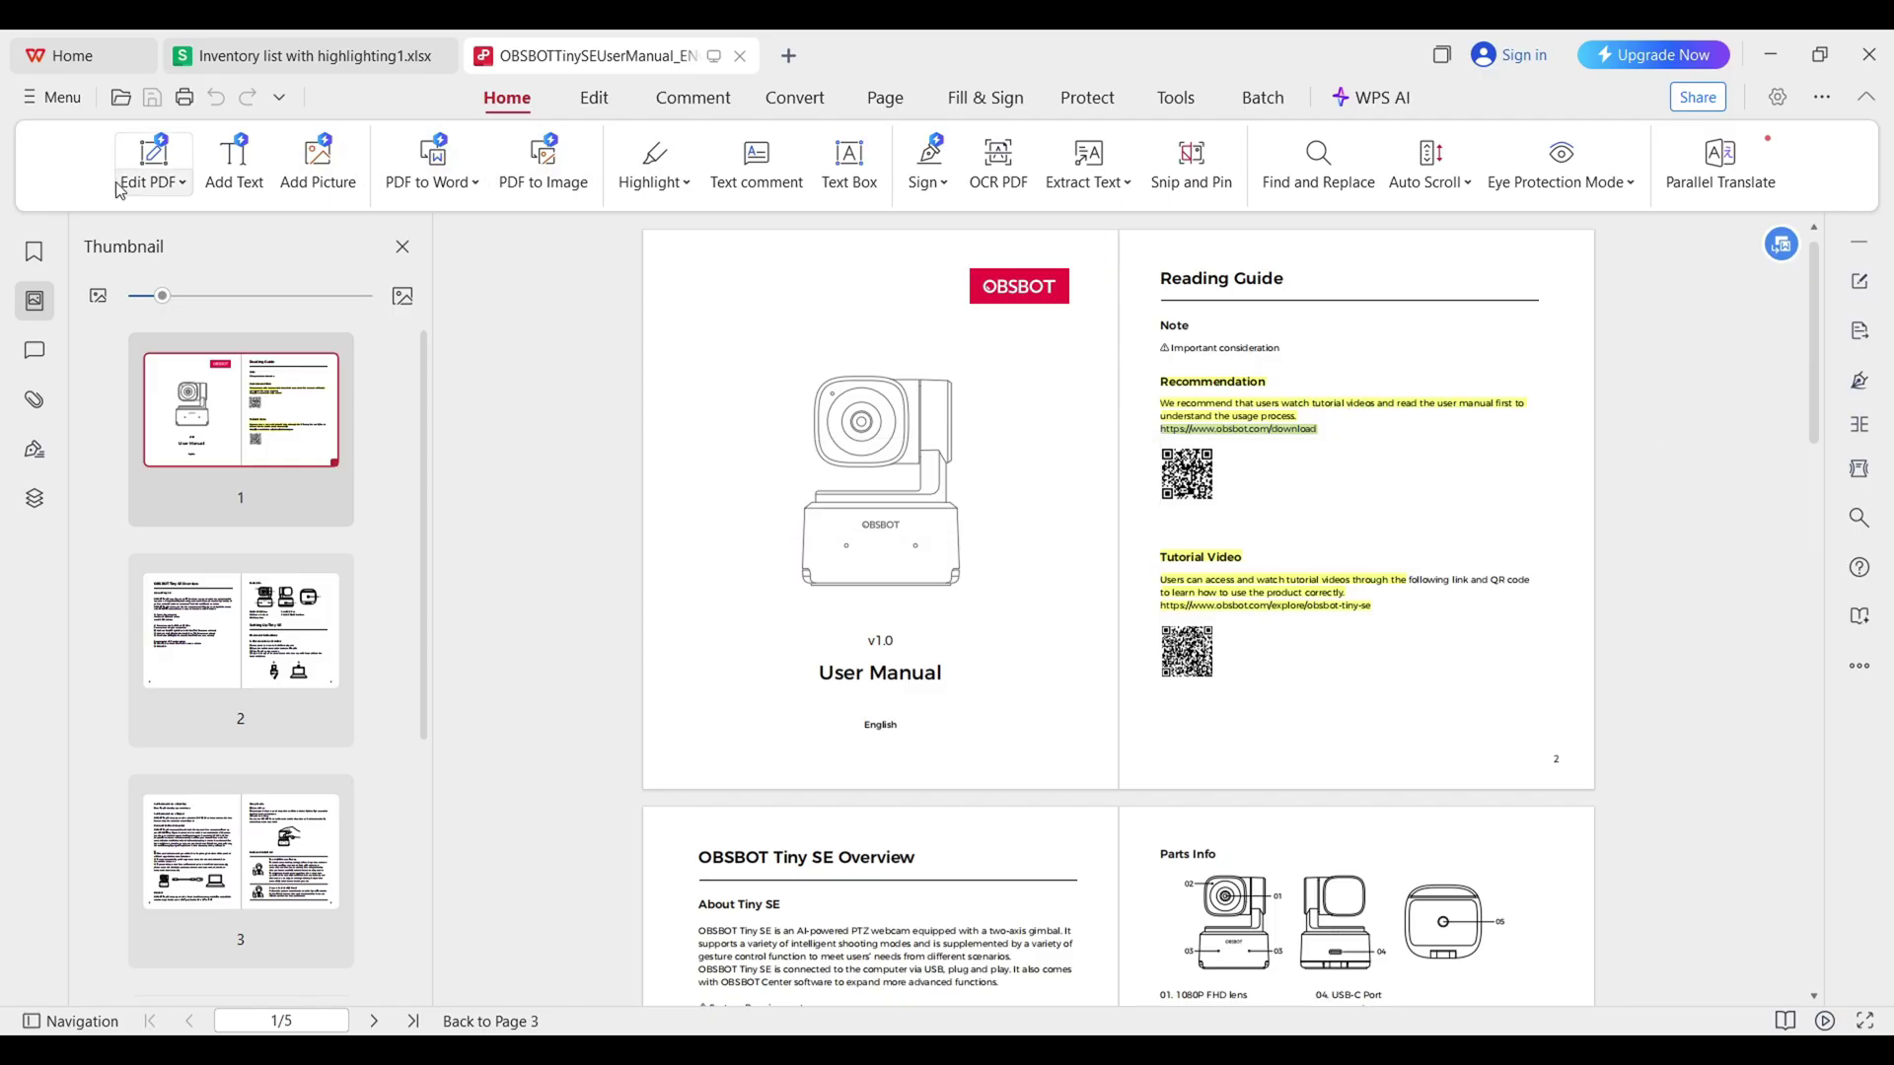
left_click(154, 163)
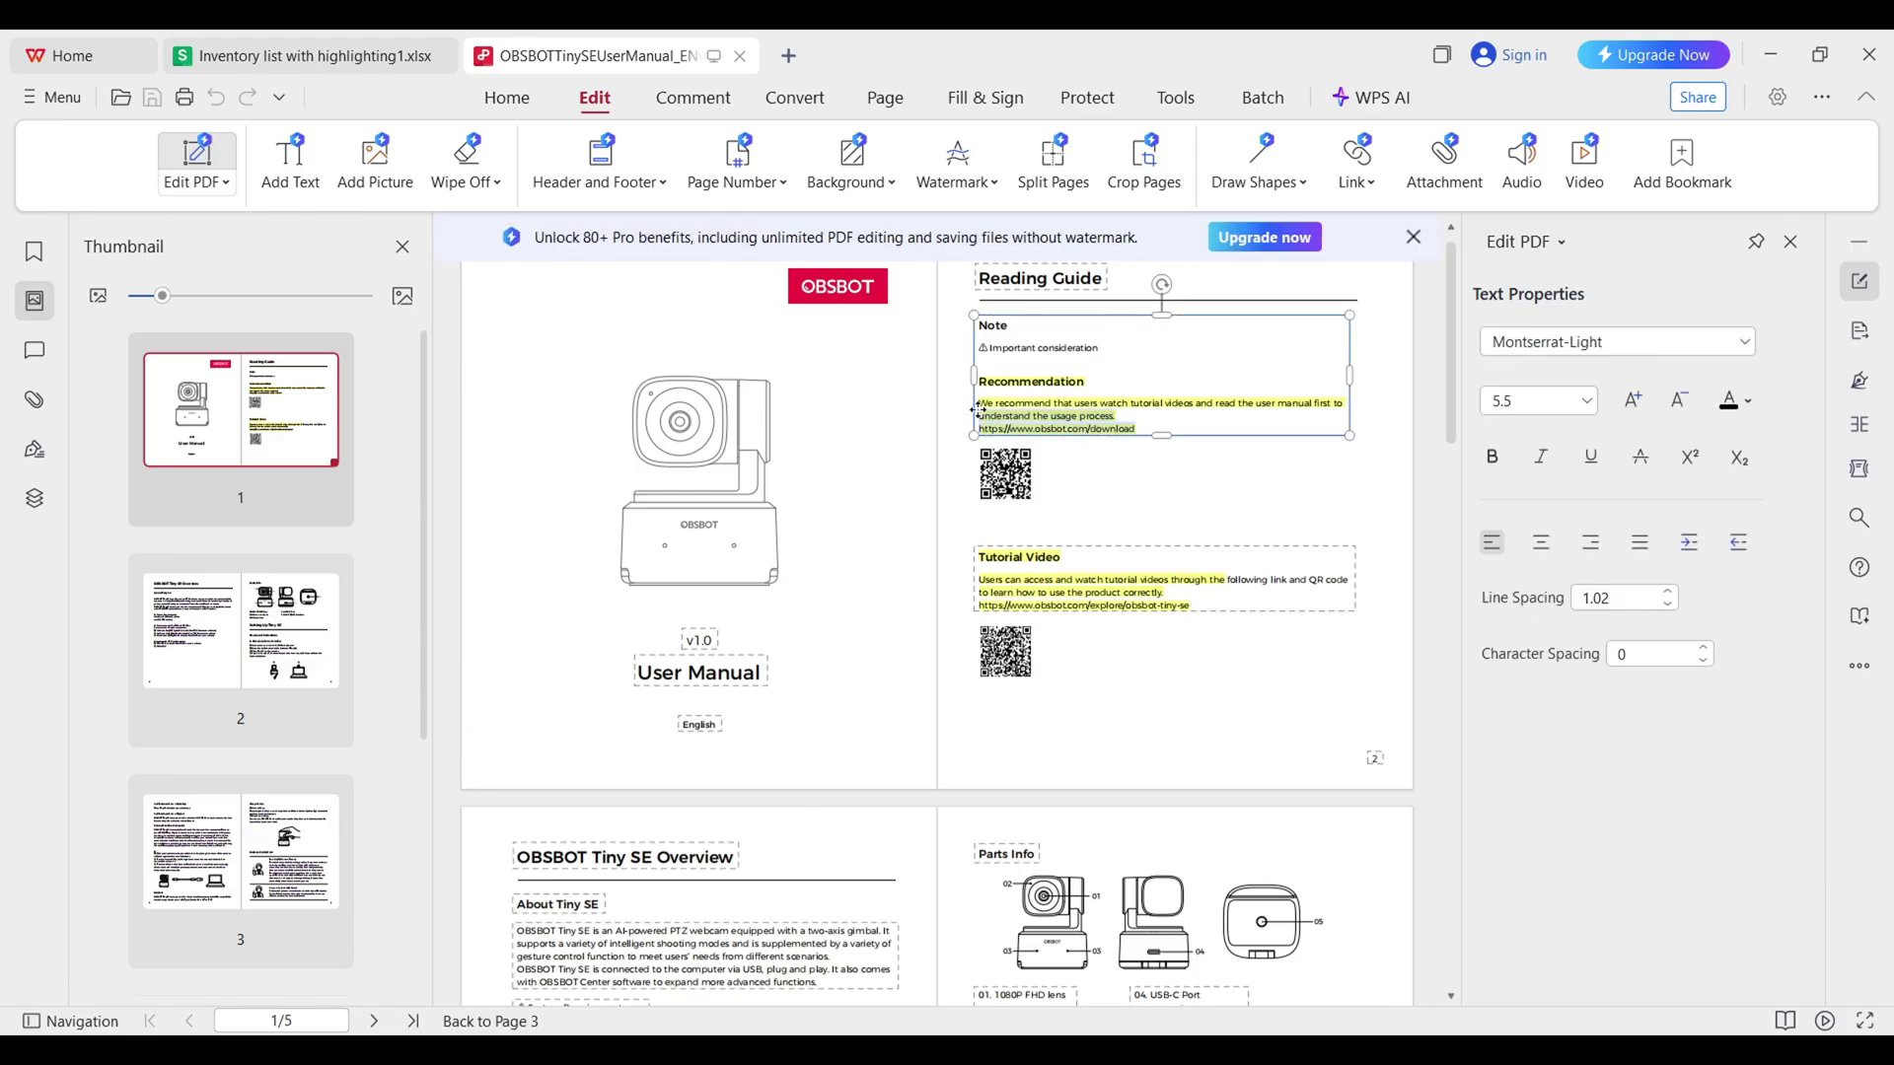
key("Delete")
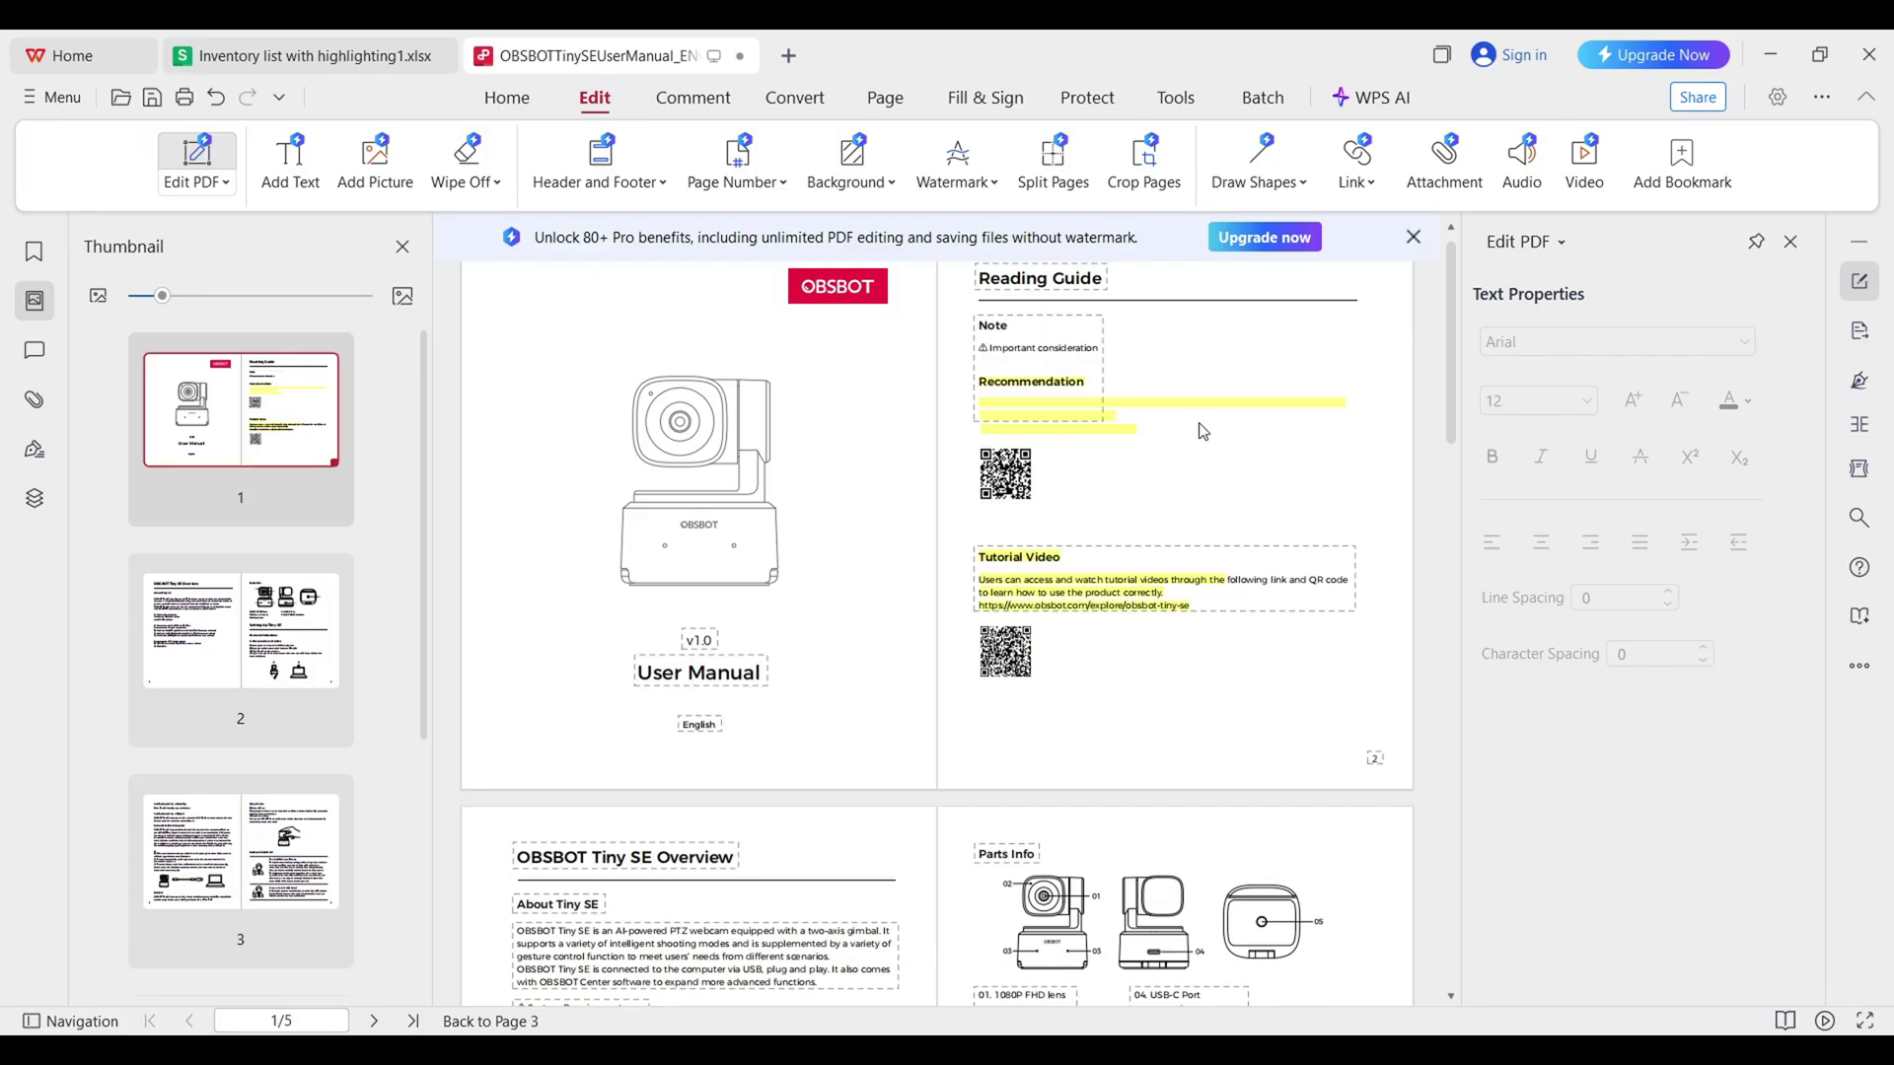
Step: Save the edited PDF, then open Email Newsletter.docx from the Test folder in WPS Office
left_click(155, 102)
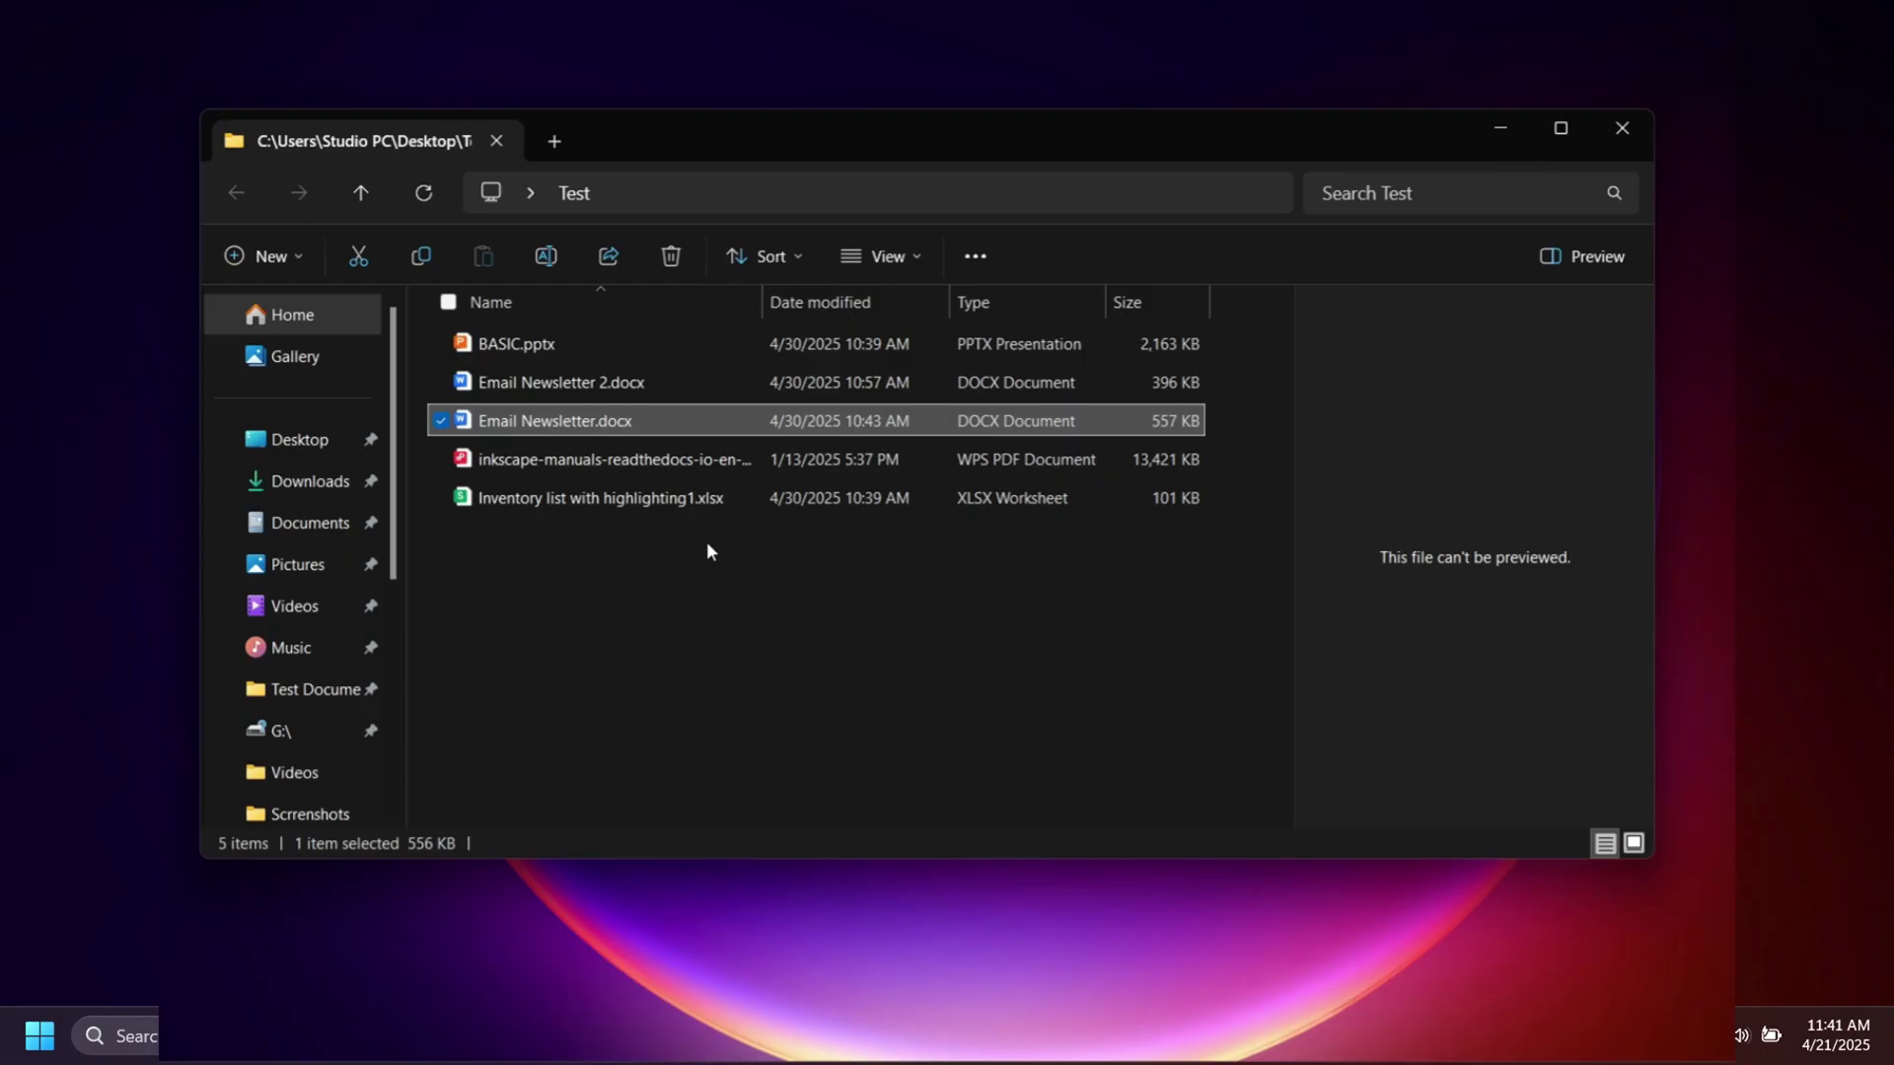
right_click(642, 420)
mouse_move(751, 431)
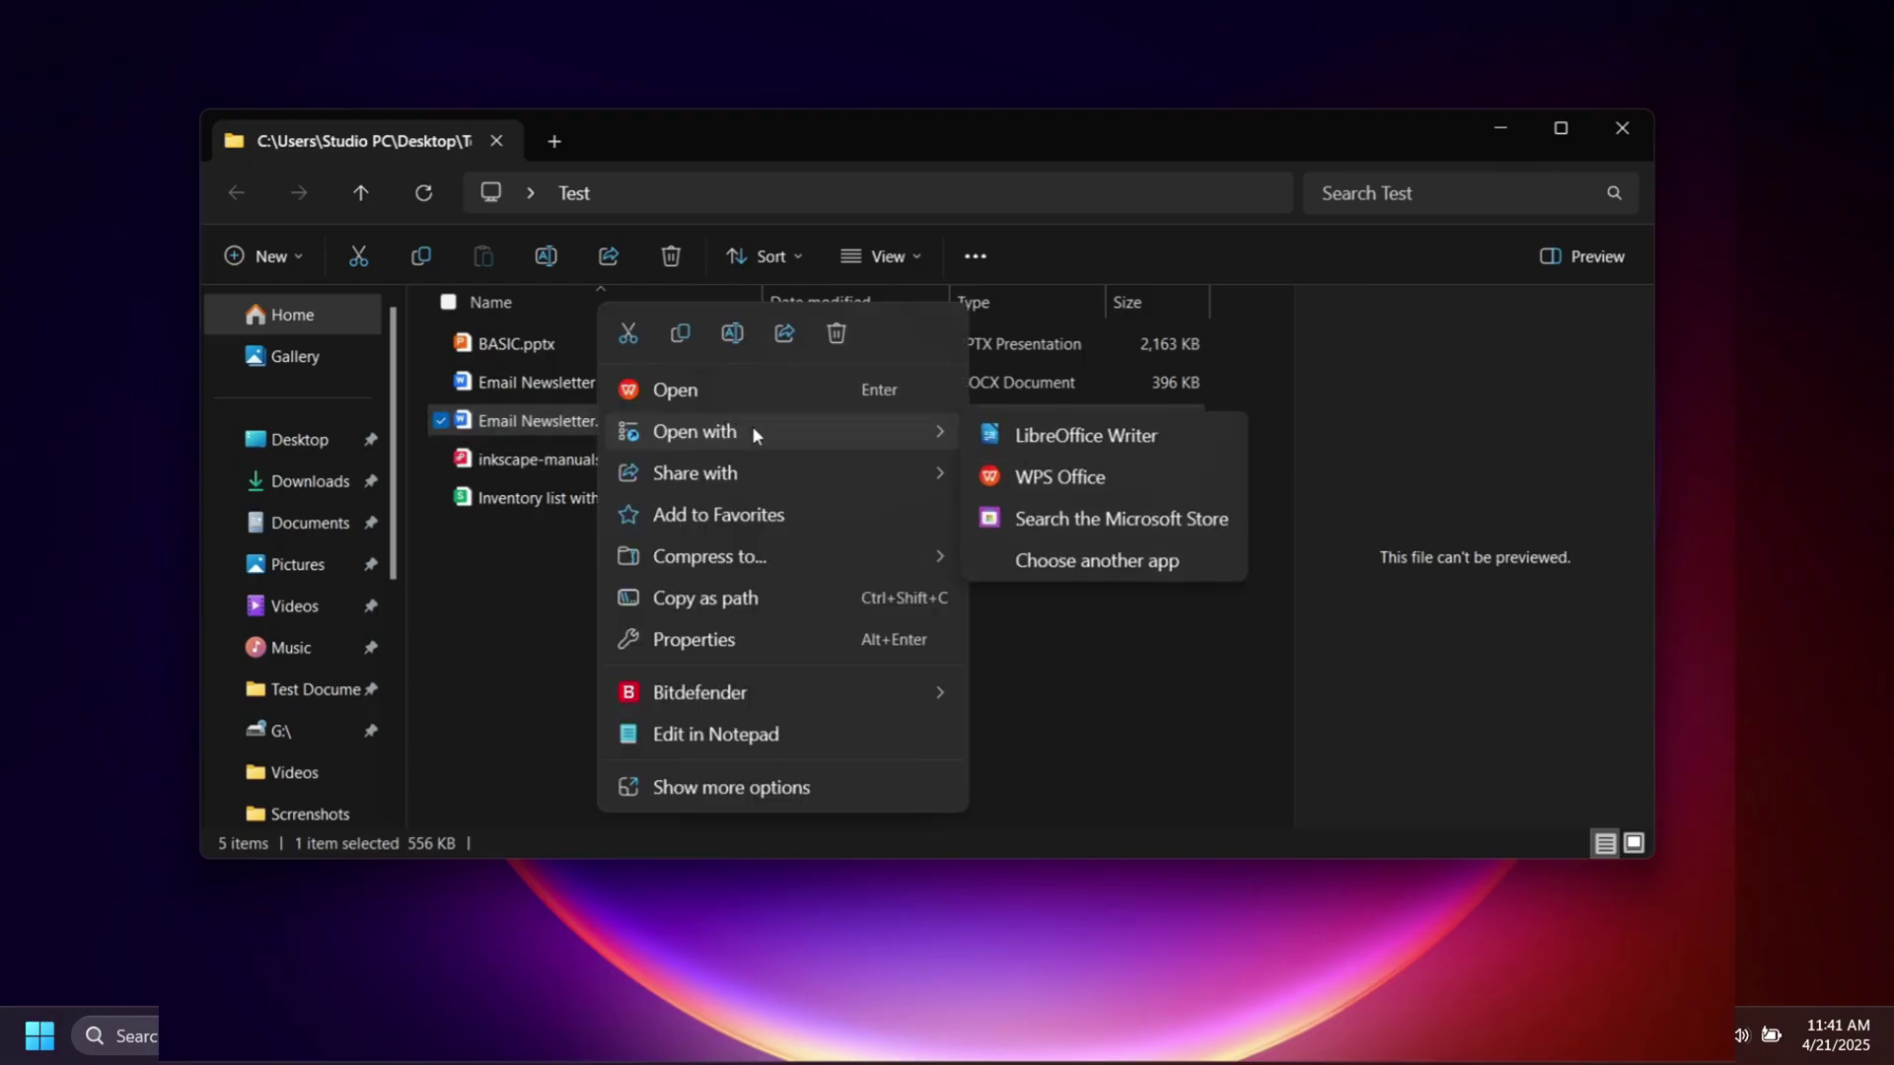
left_click(1060, 478)
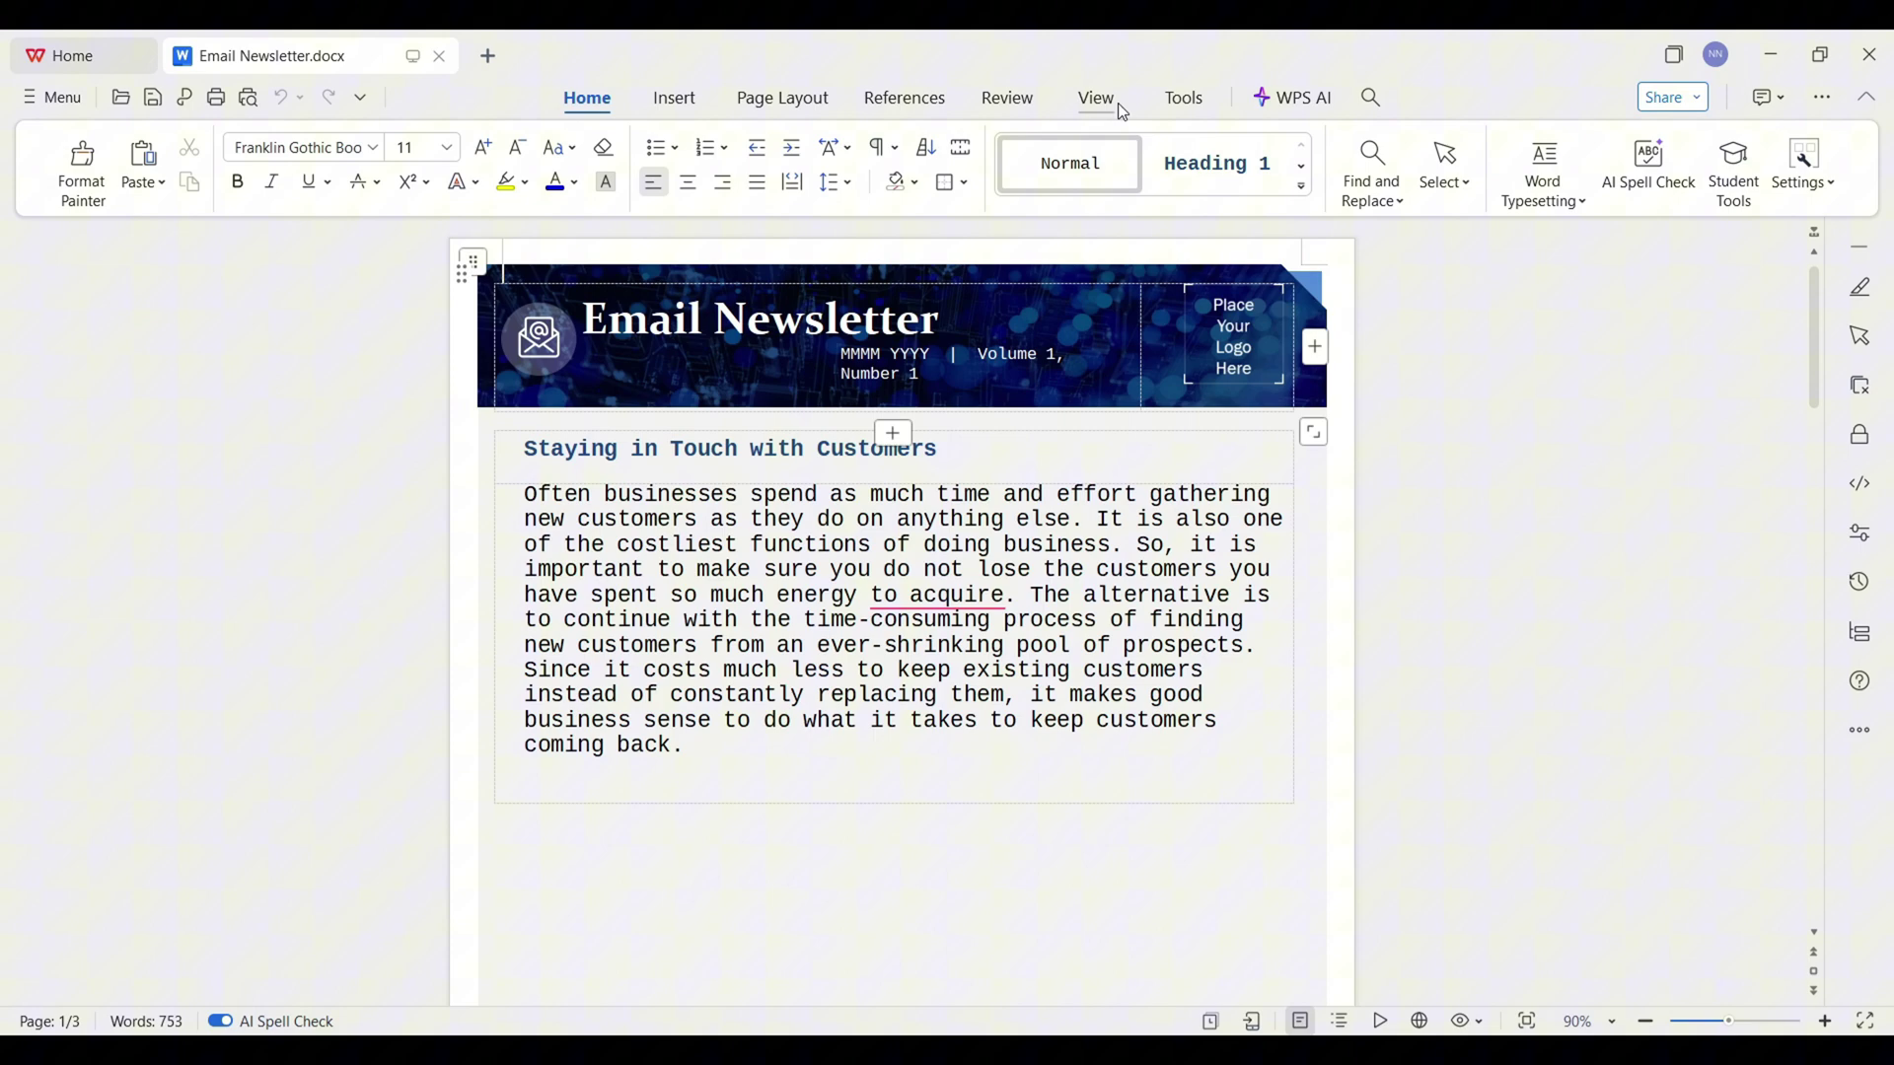
Step: Select the first body paragraph, run WPS AI Spell Check, and accept all suggested corrections
left_click(1292, 98)
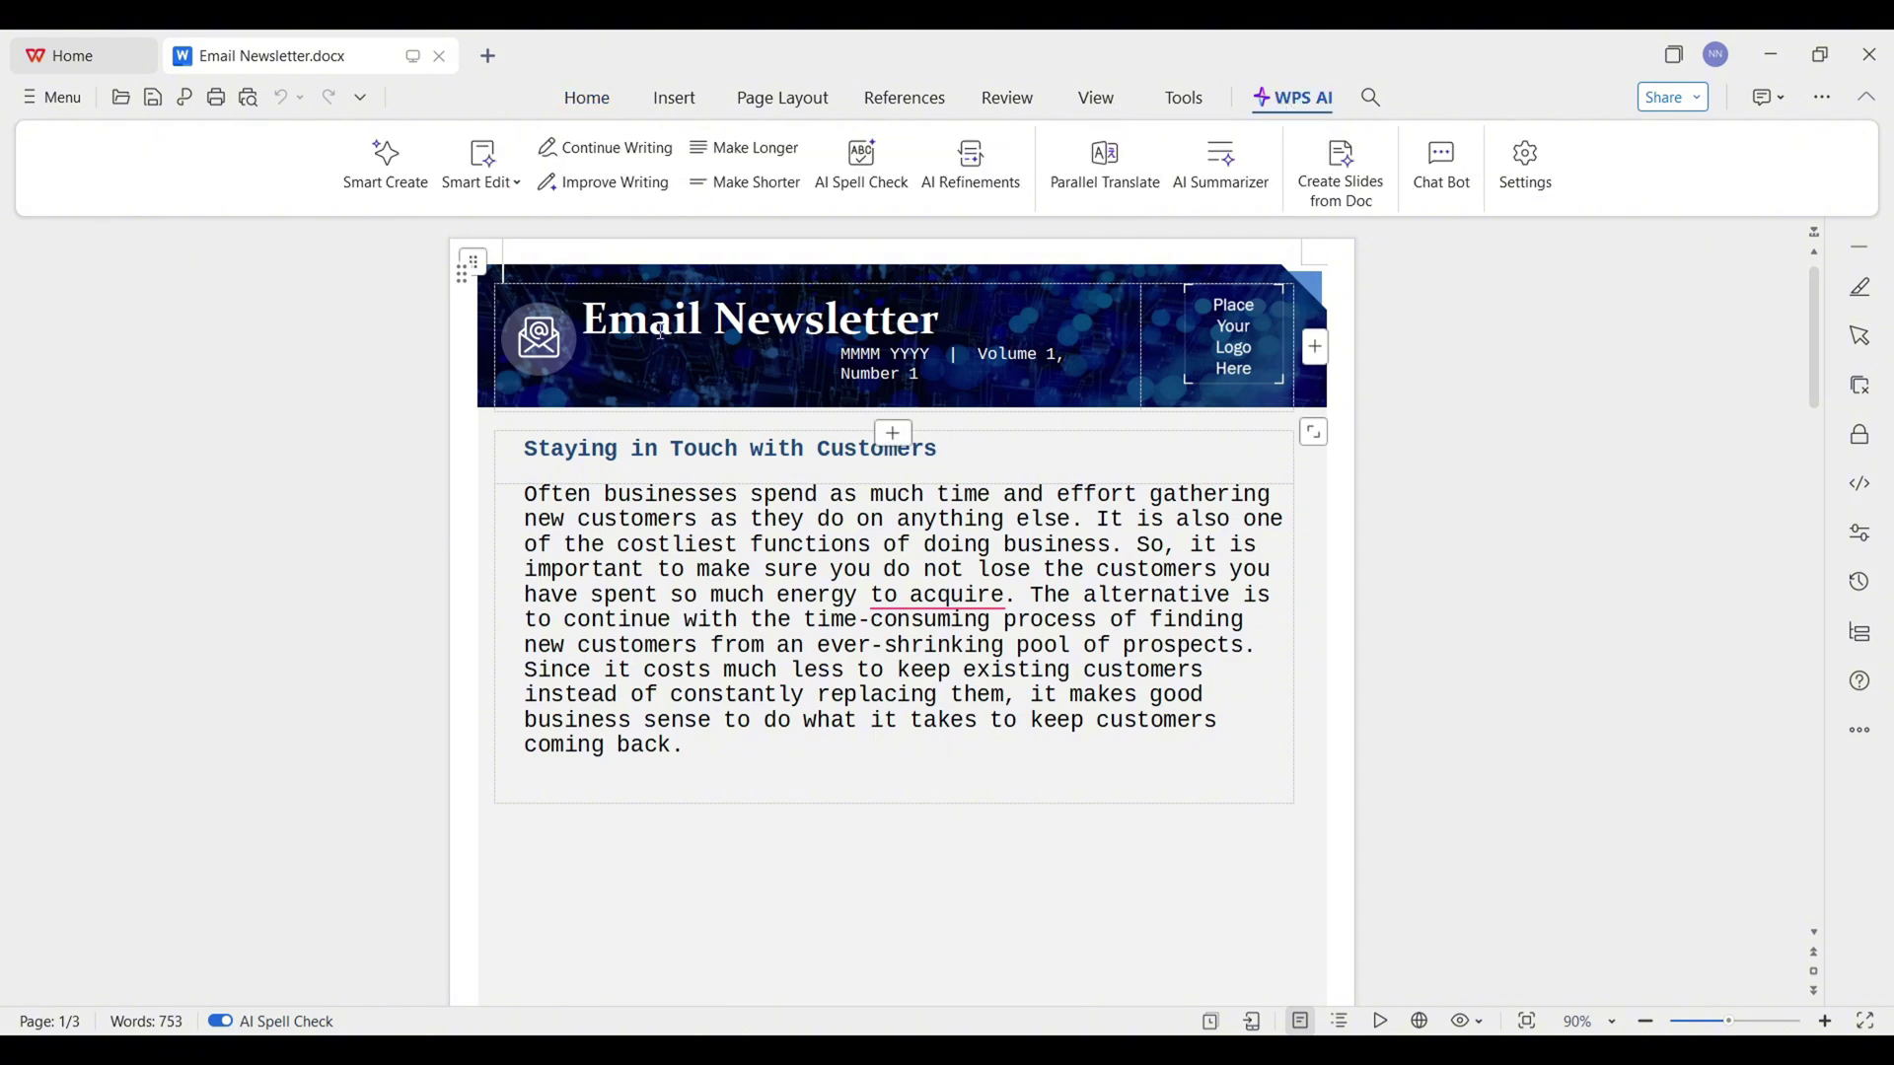
triple_click(888, 621)
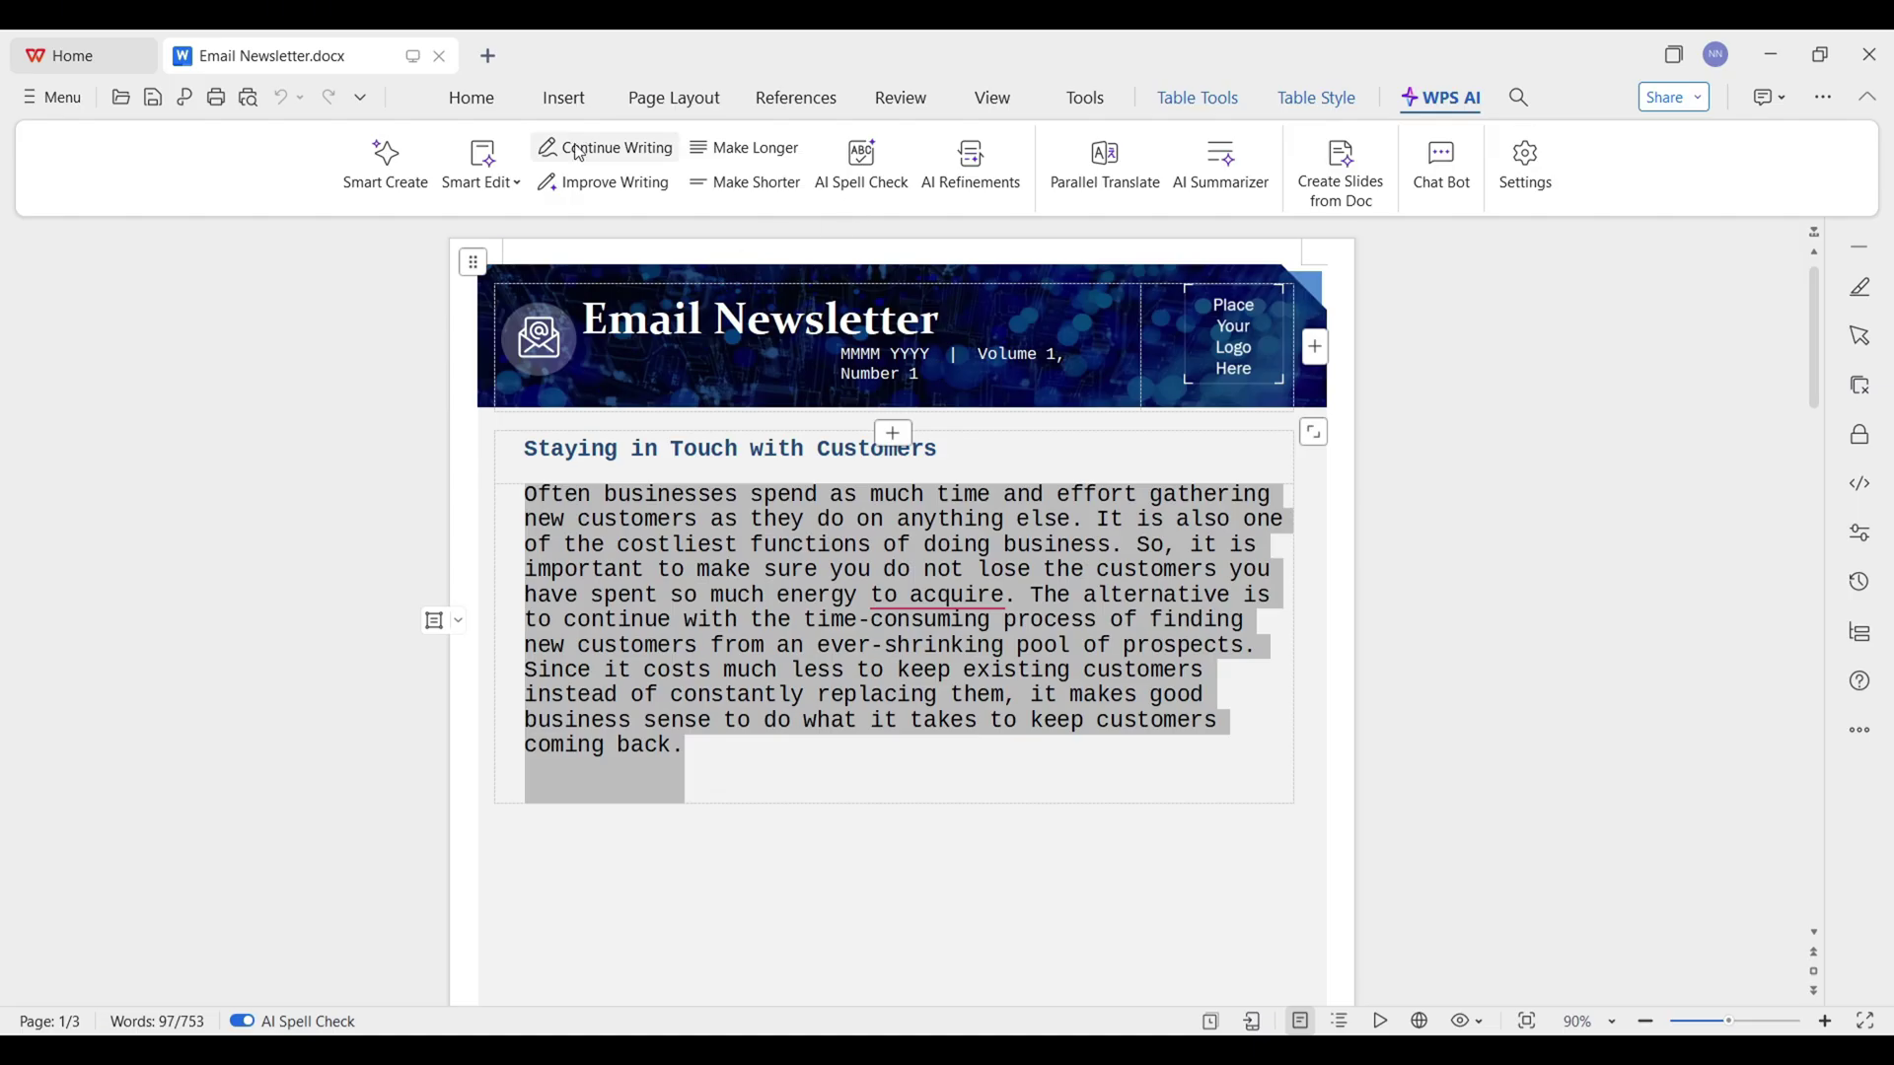
left_click(863, 158)
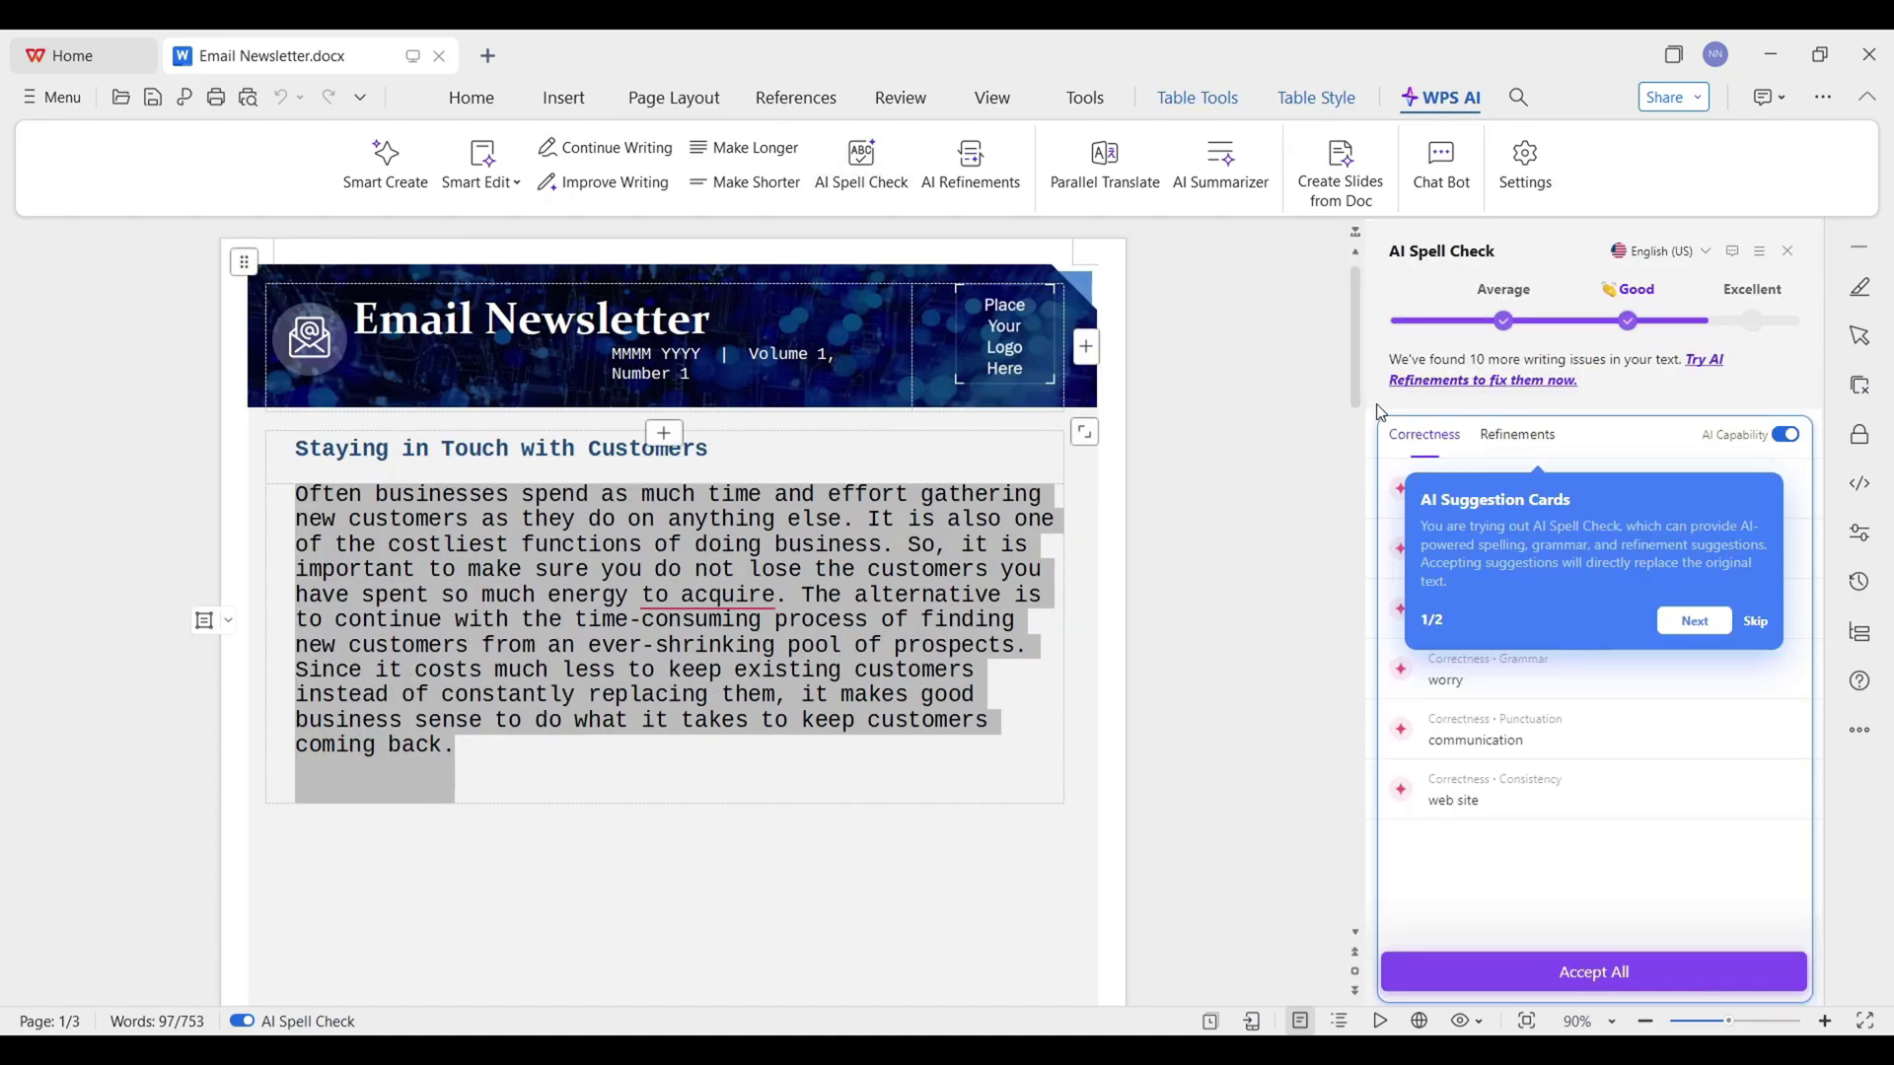
left_click(1623, 448)
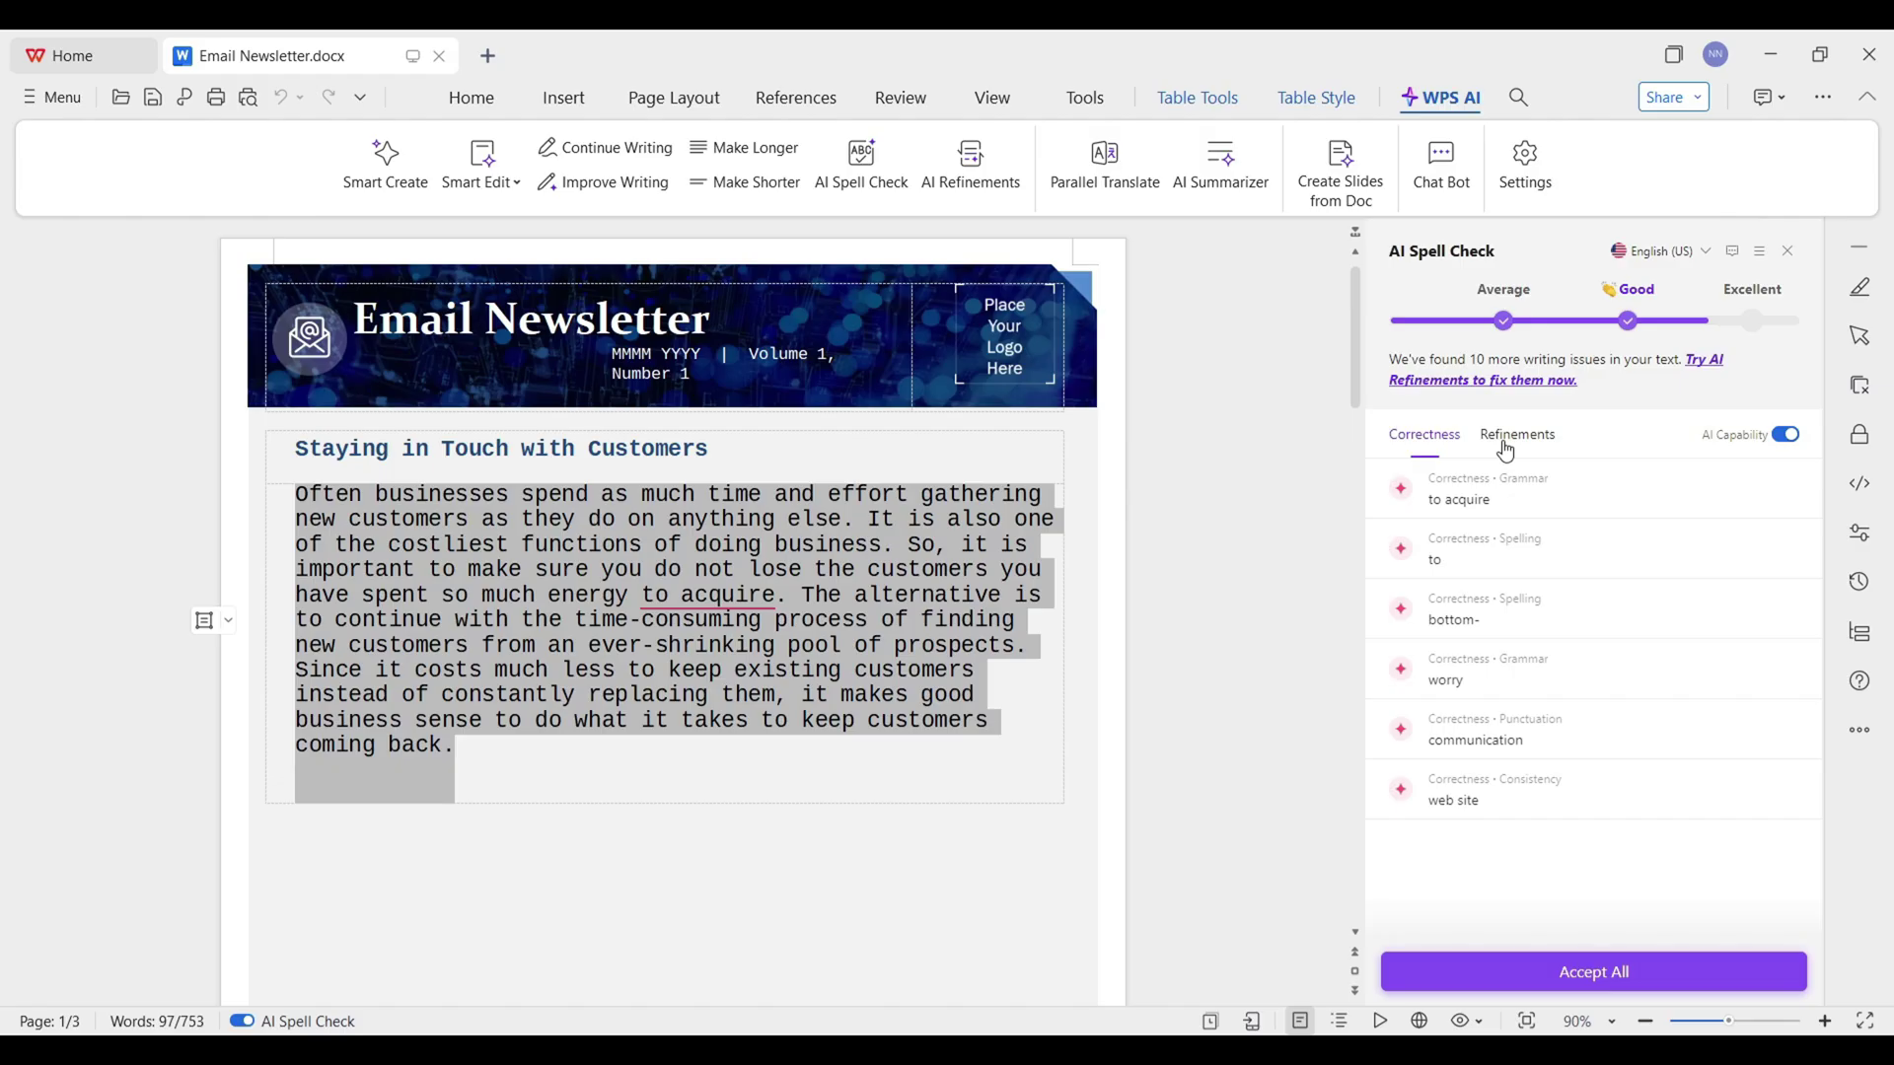
left_click(1600, 973)
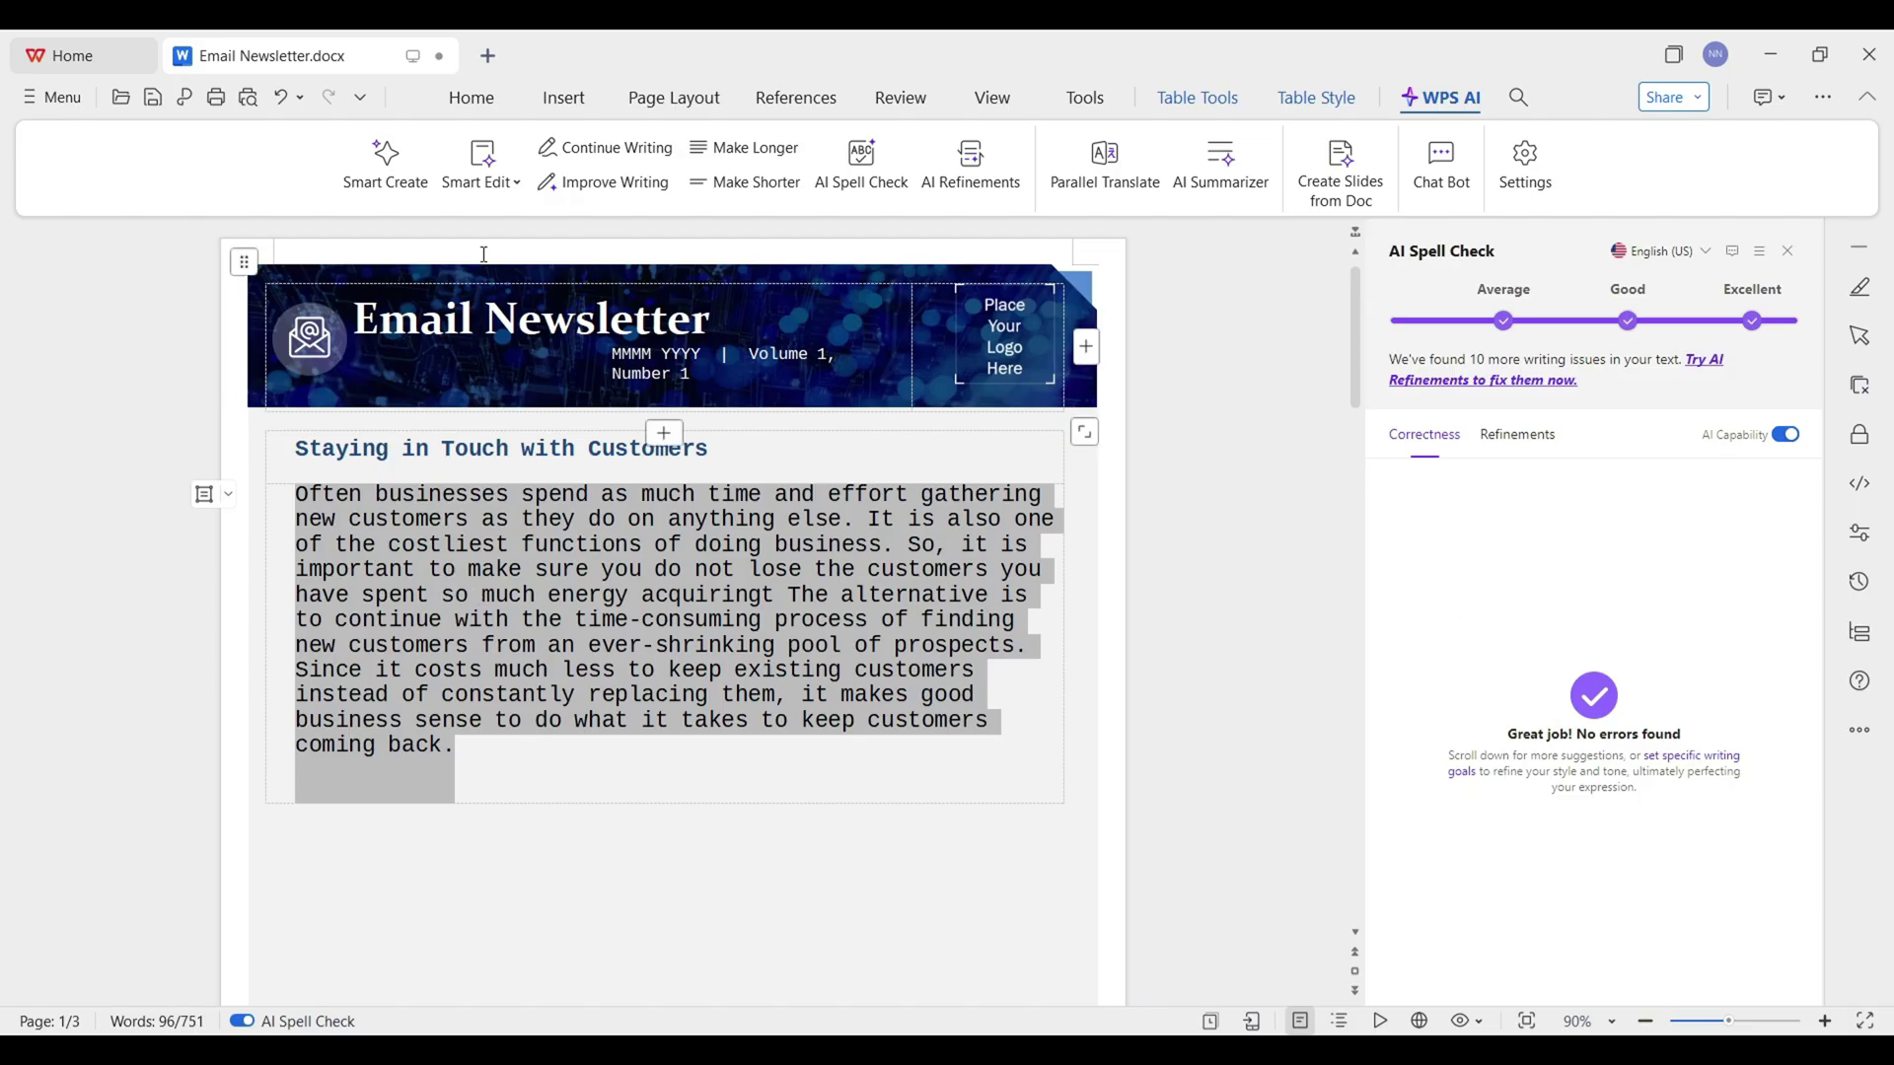
left_click(501, 184)
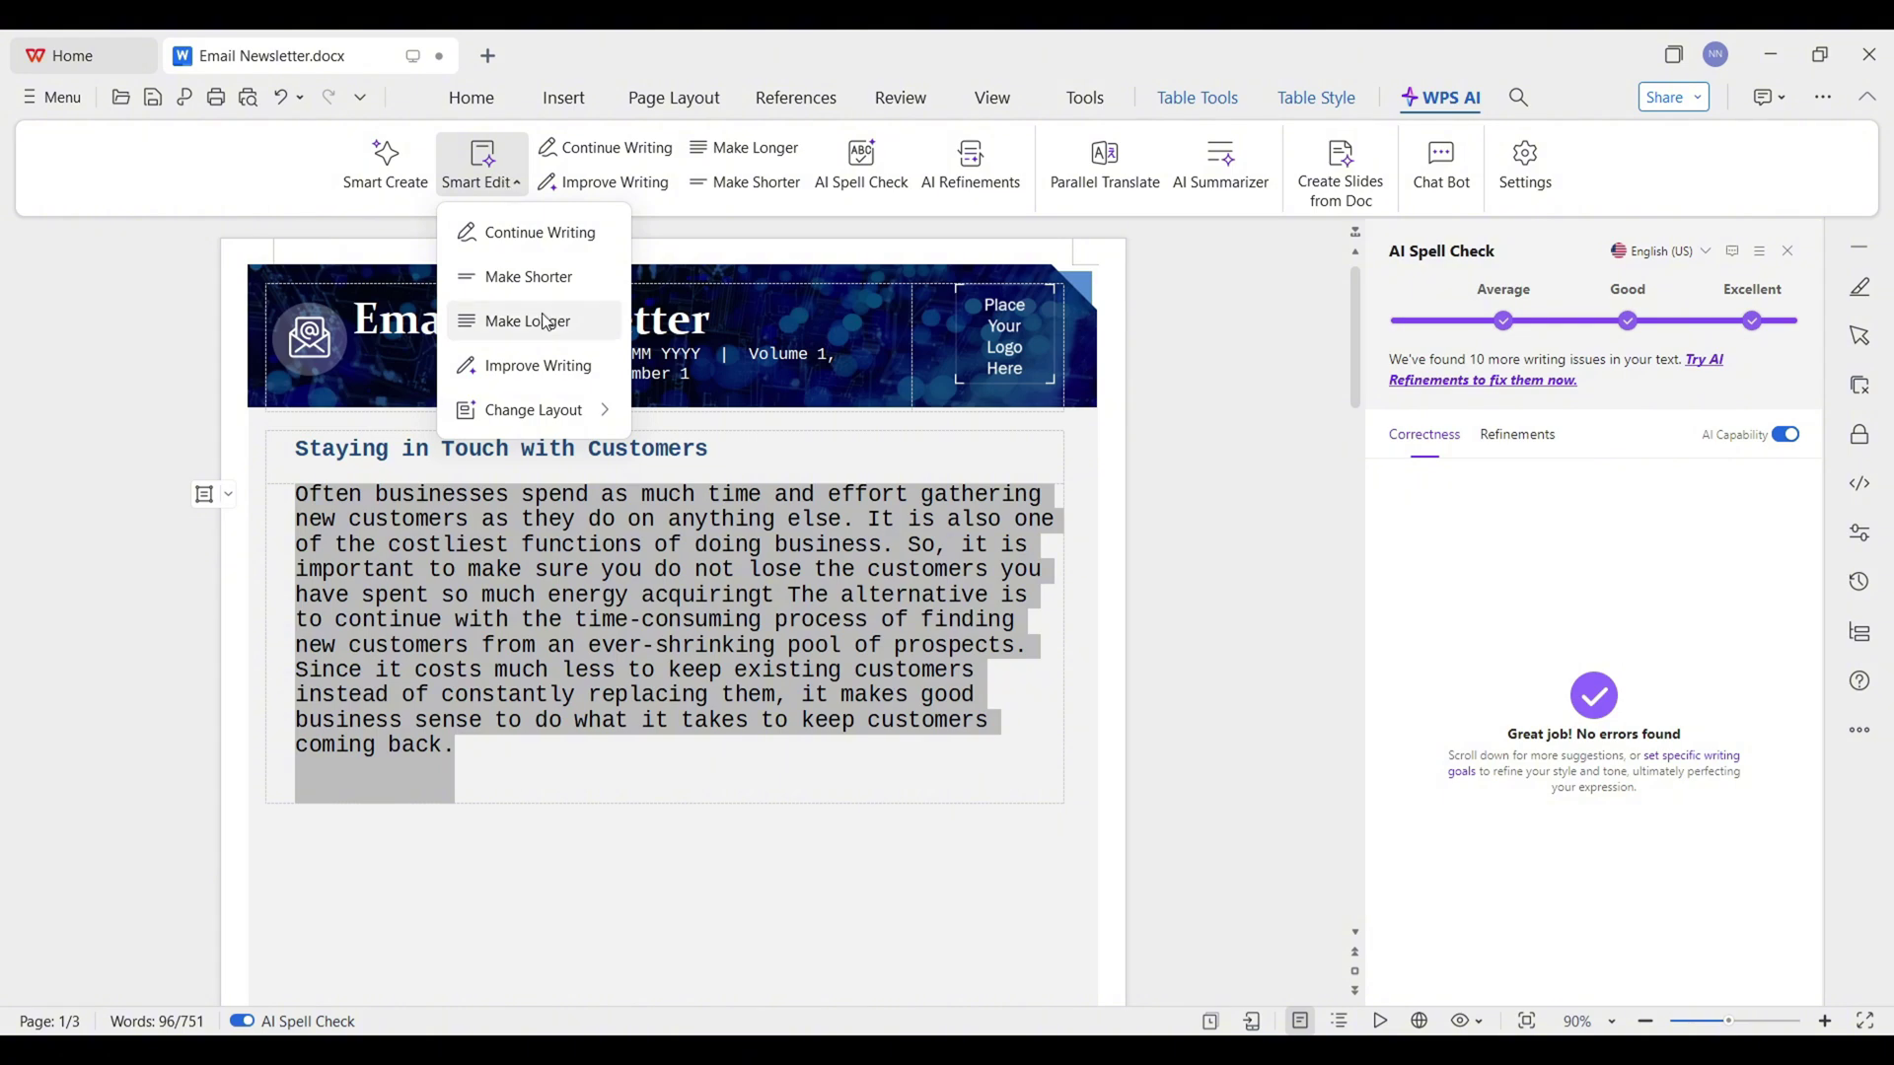
Step: Replace the Staying in Touch with Customers paragraph with its AI Make Shorter version
left_click(545, 278)
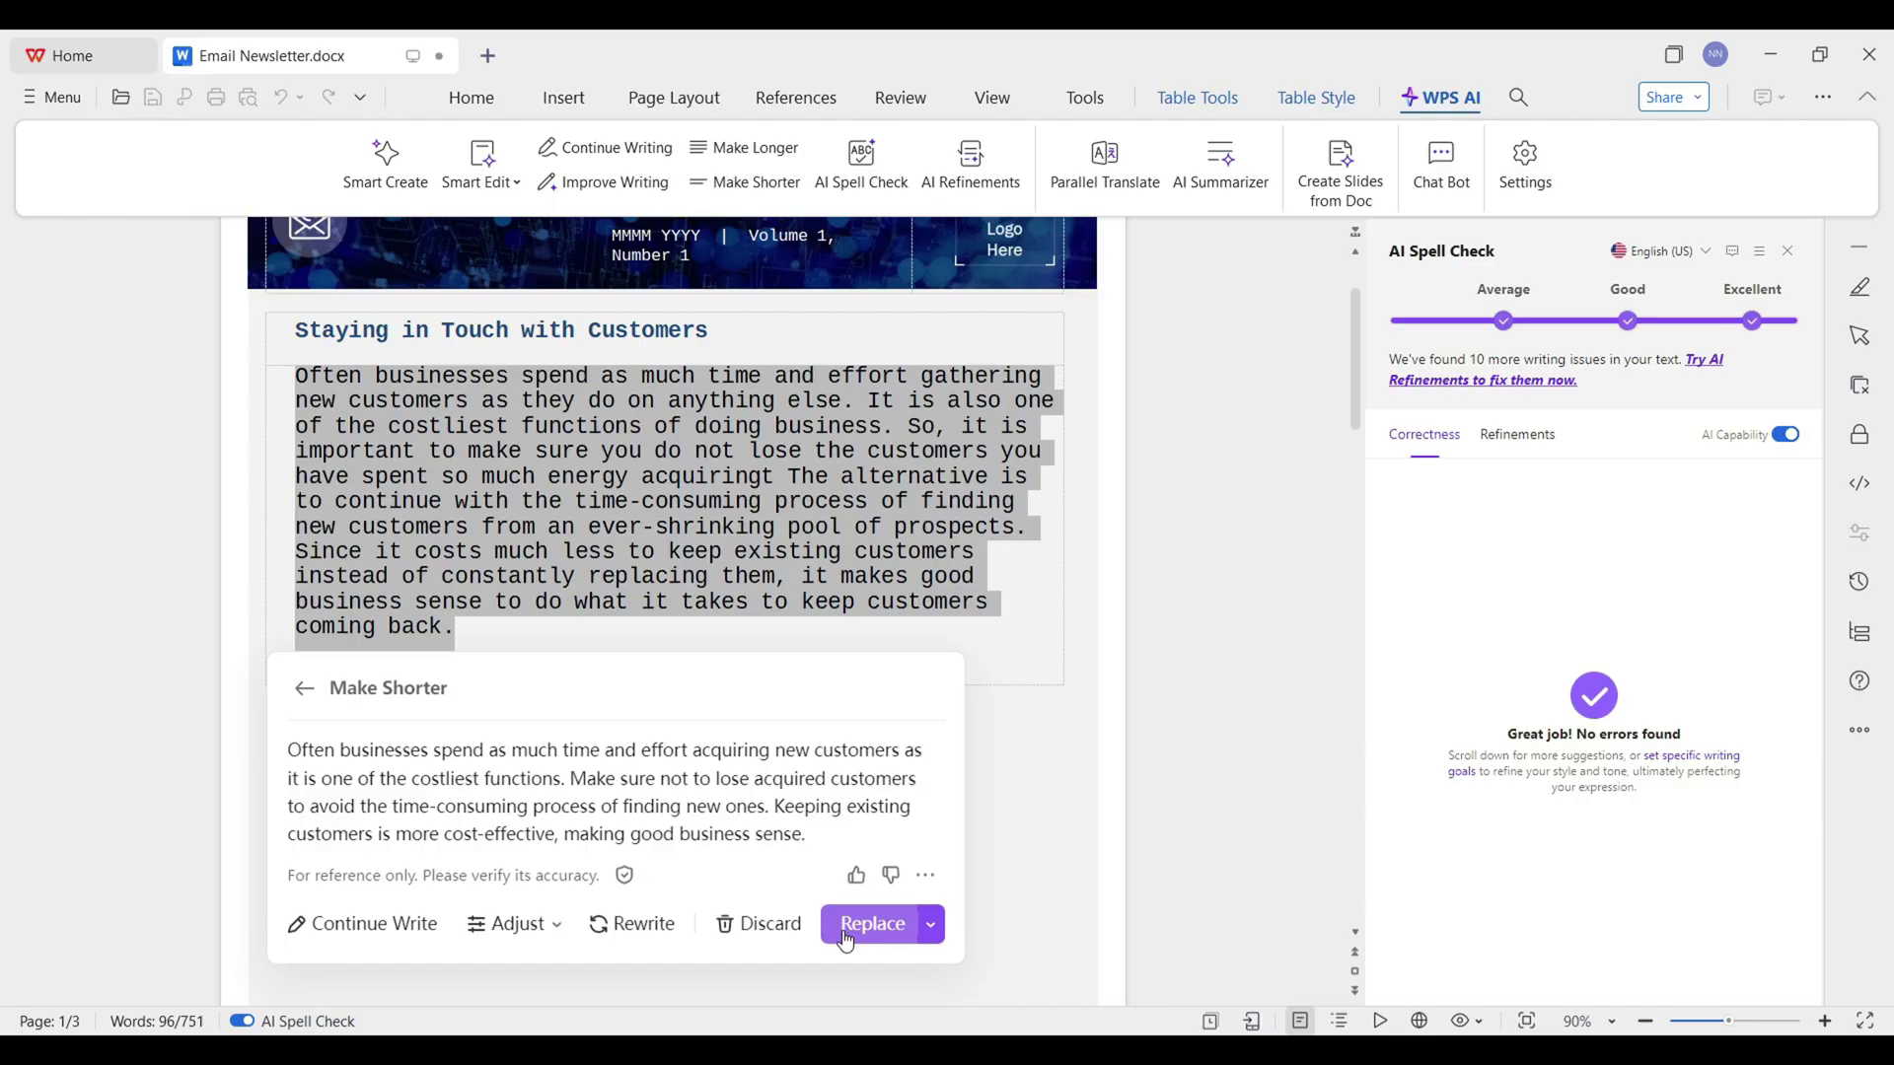
left_click(847, 924)
left_click(541, 498)
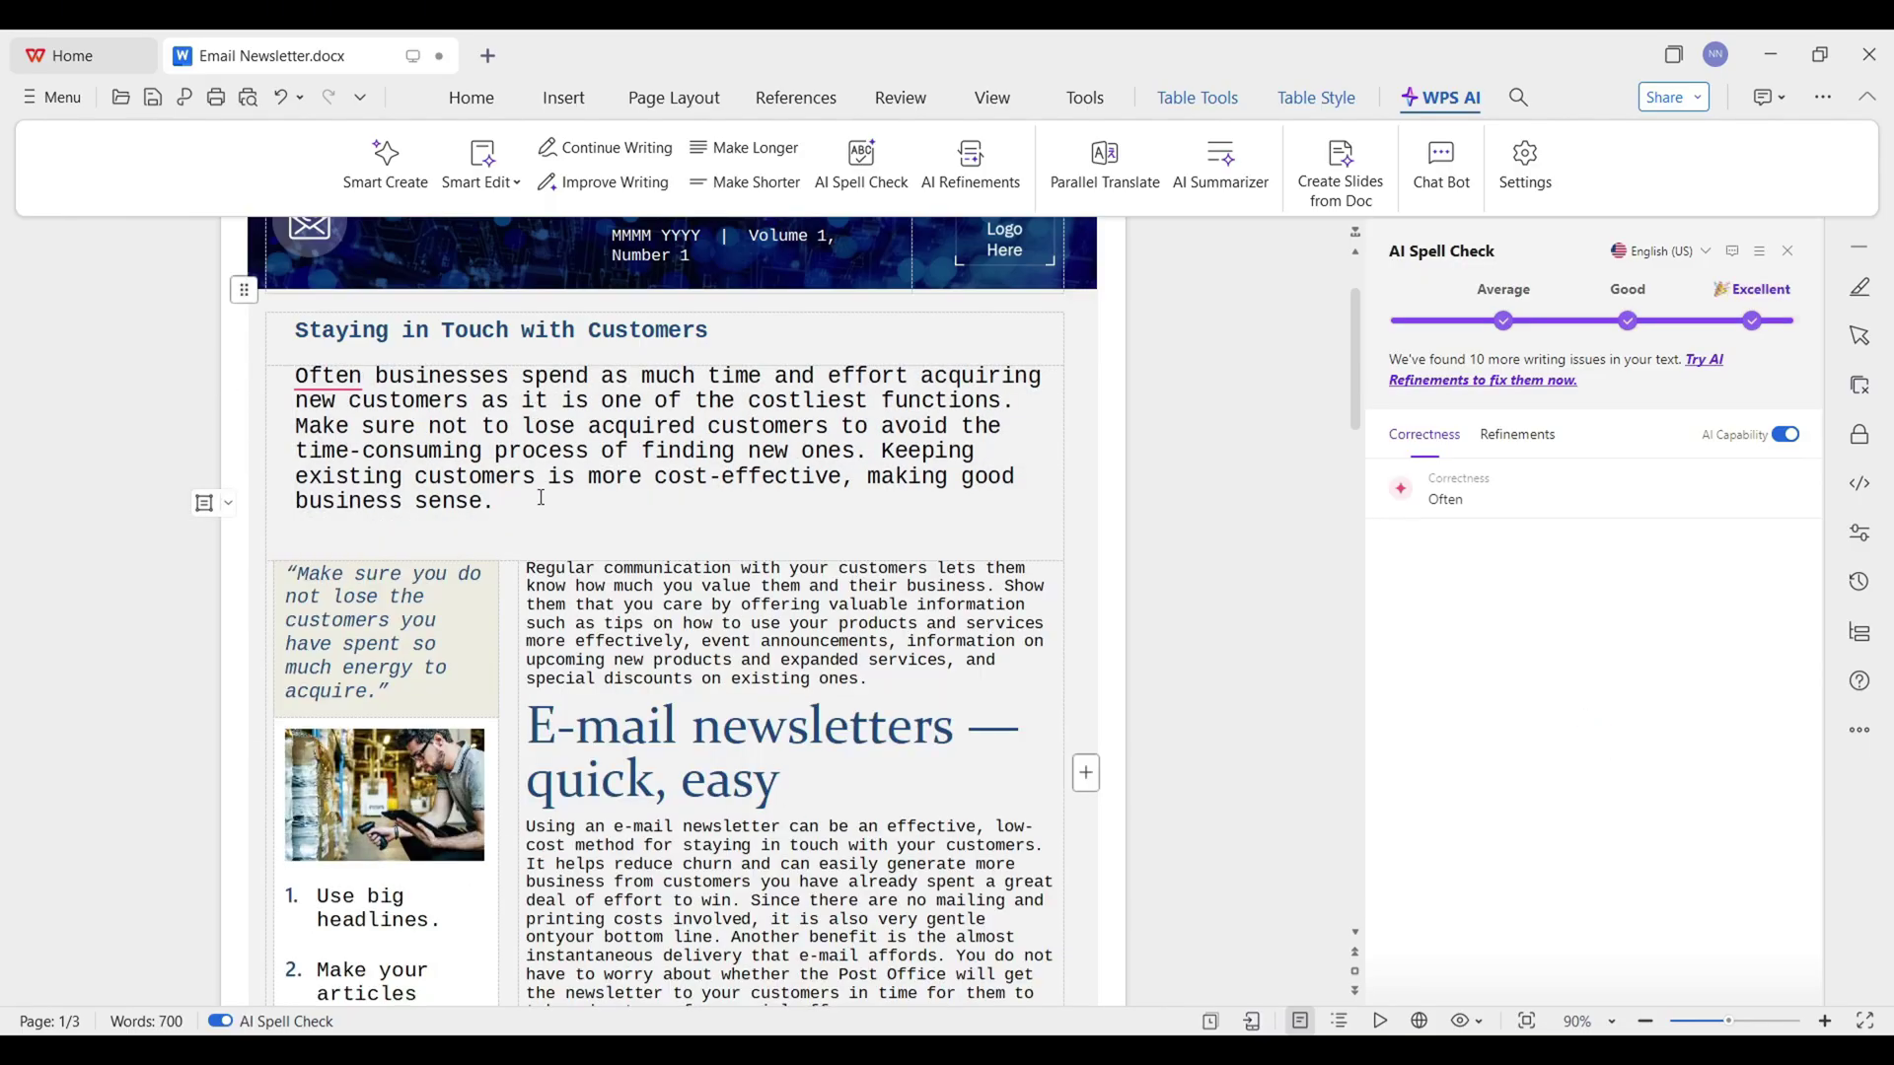
Step: Accept the AI Spell Check suggestion adding a comma after 'Often' in the shortened paragraph
left_click_drag(498, 506, 274, 380)
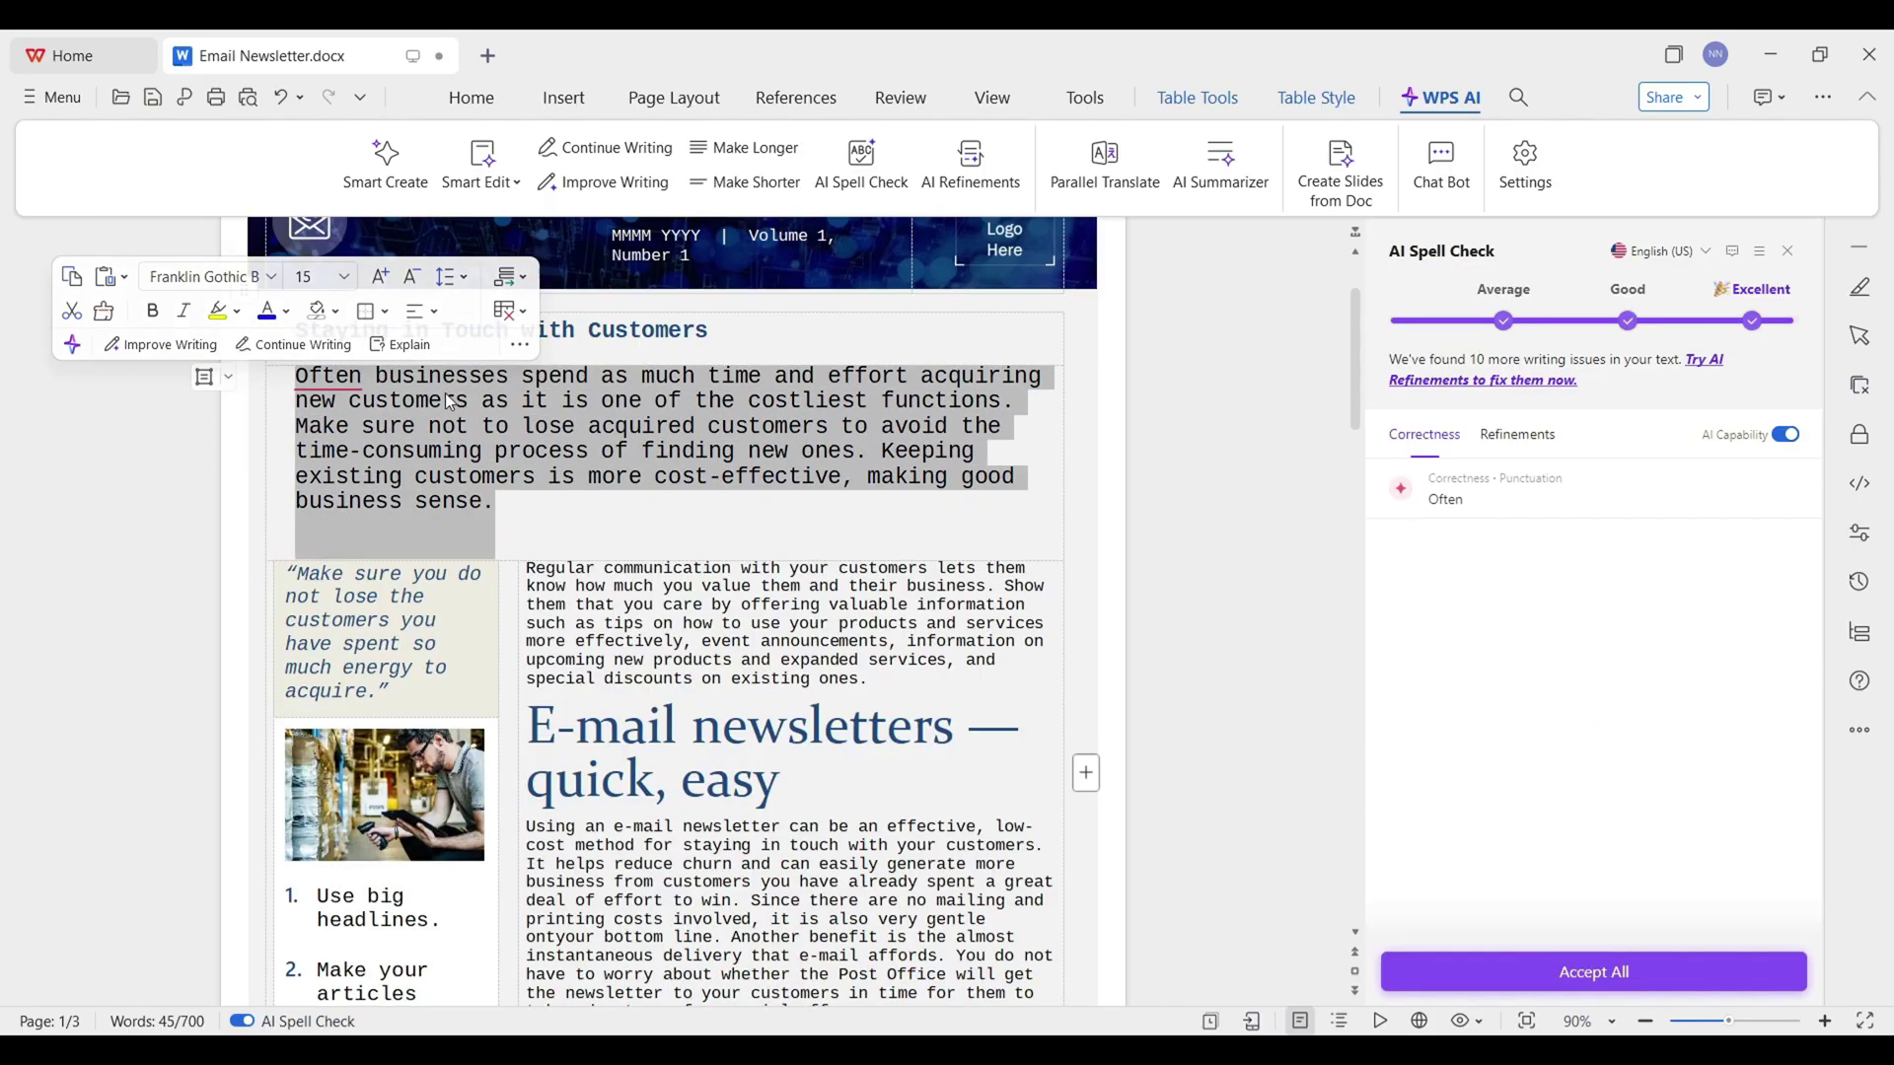
left_click(1583, 972)
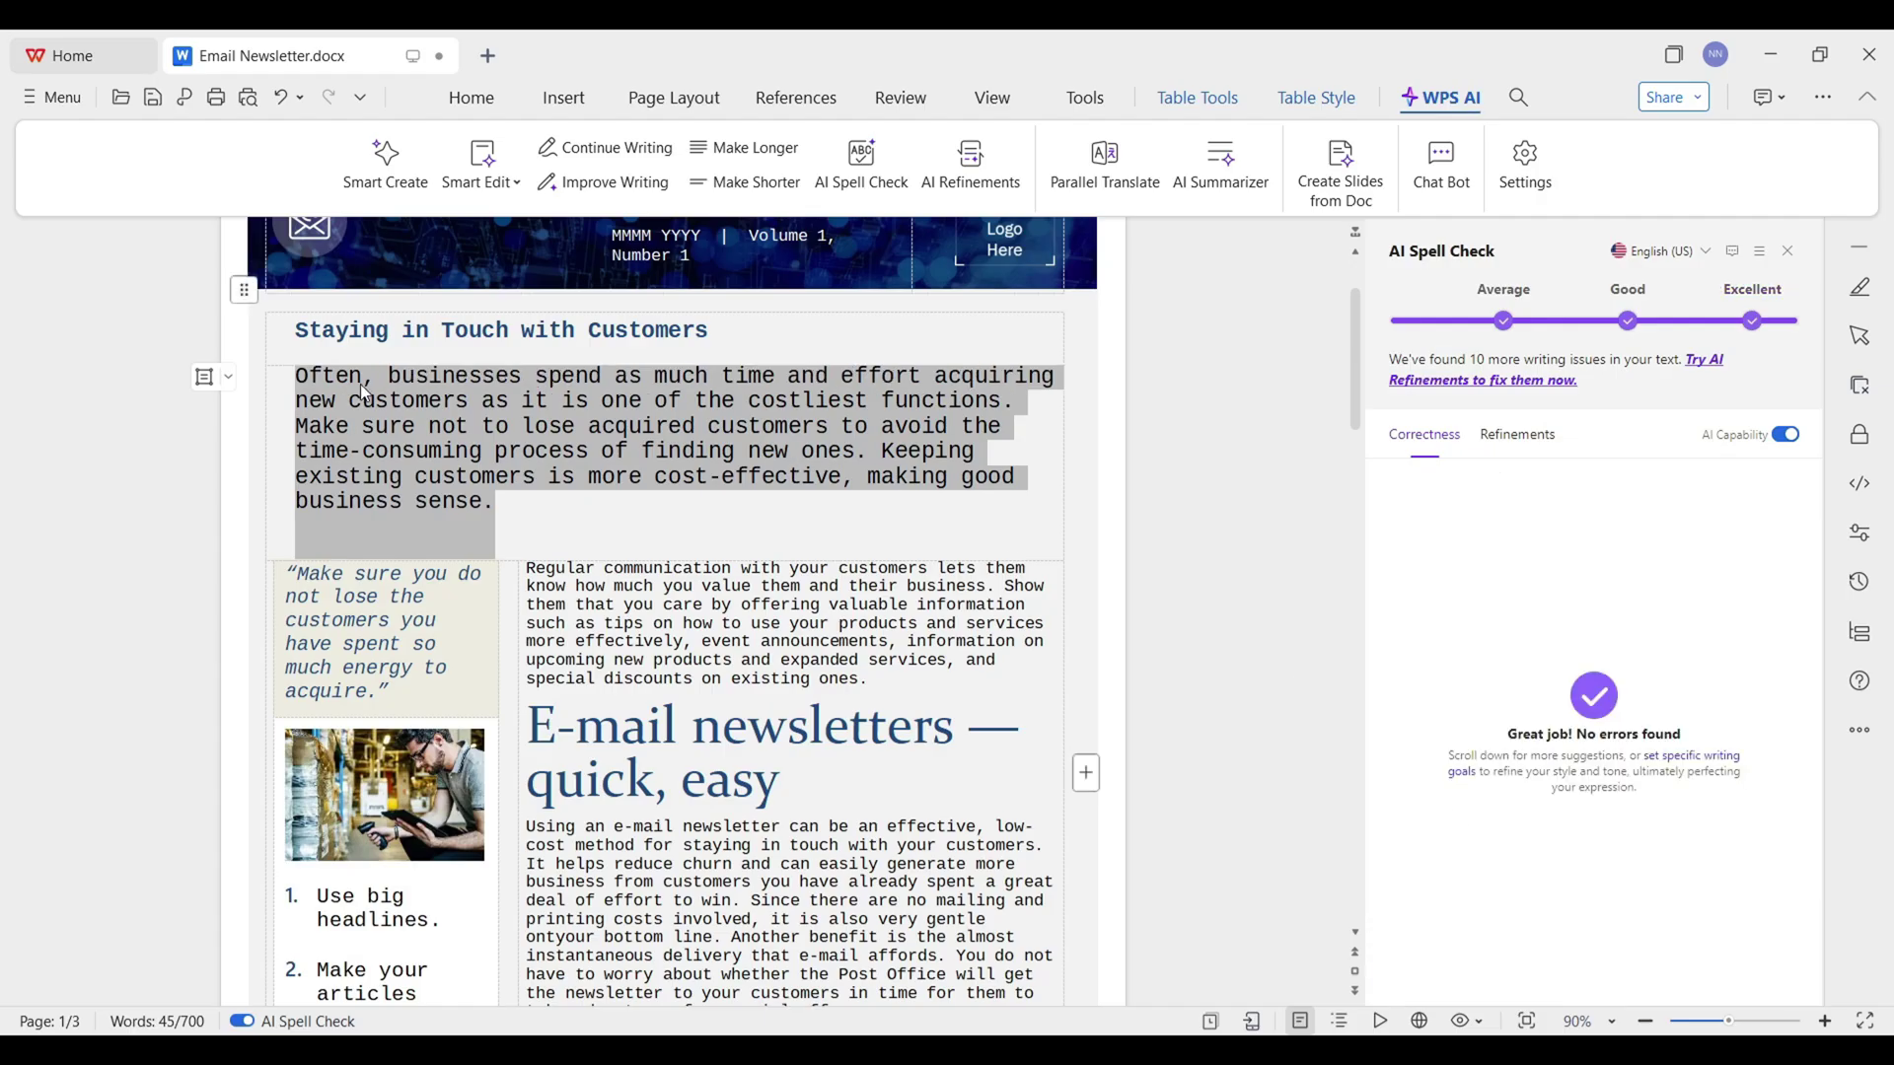
left_click(508, 493)
scroll(508, 493, "up", 2)
left_click(498, 180)
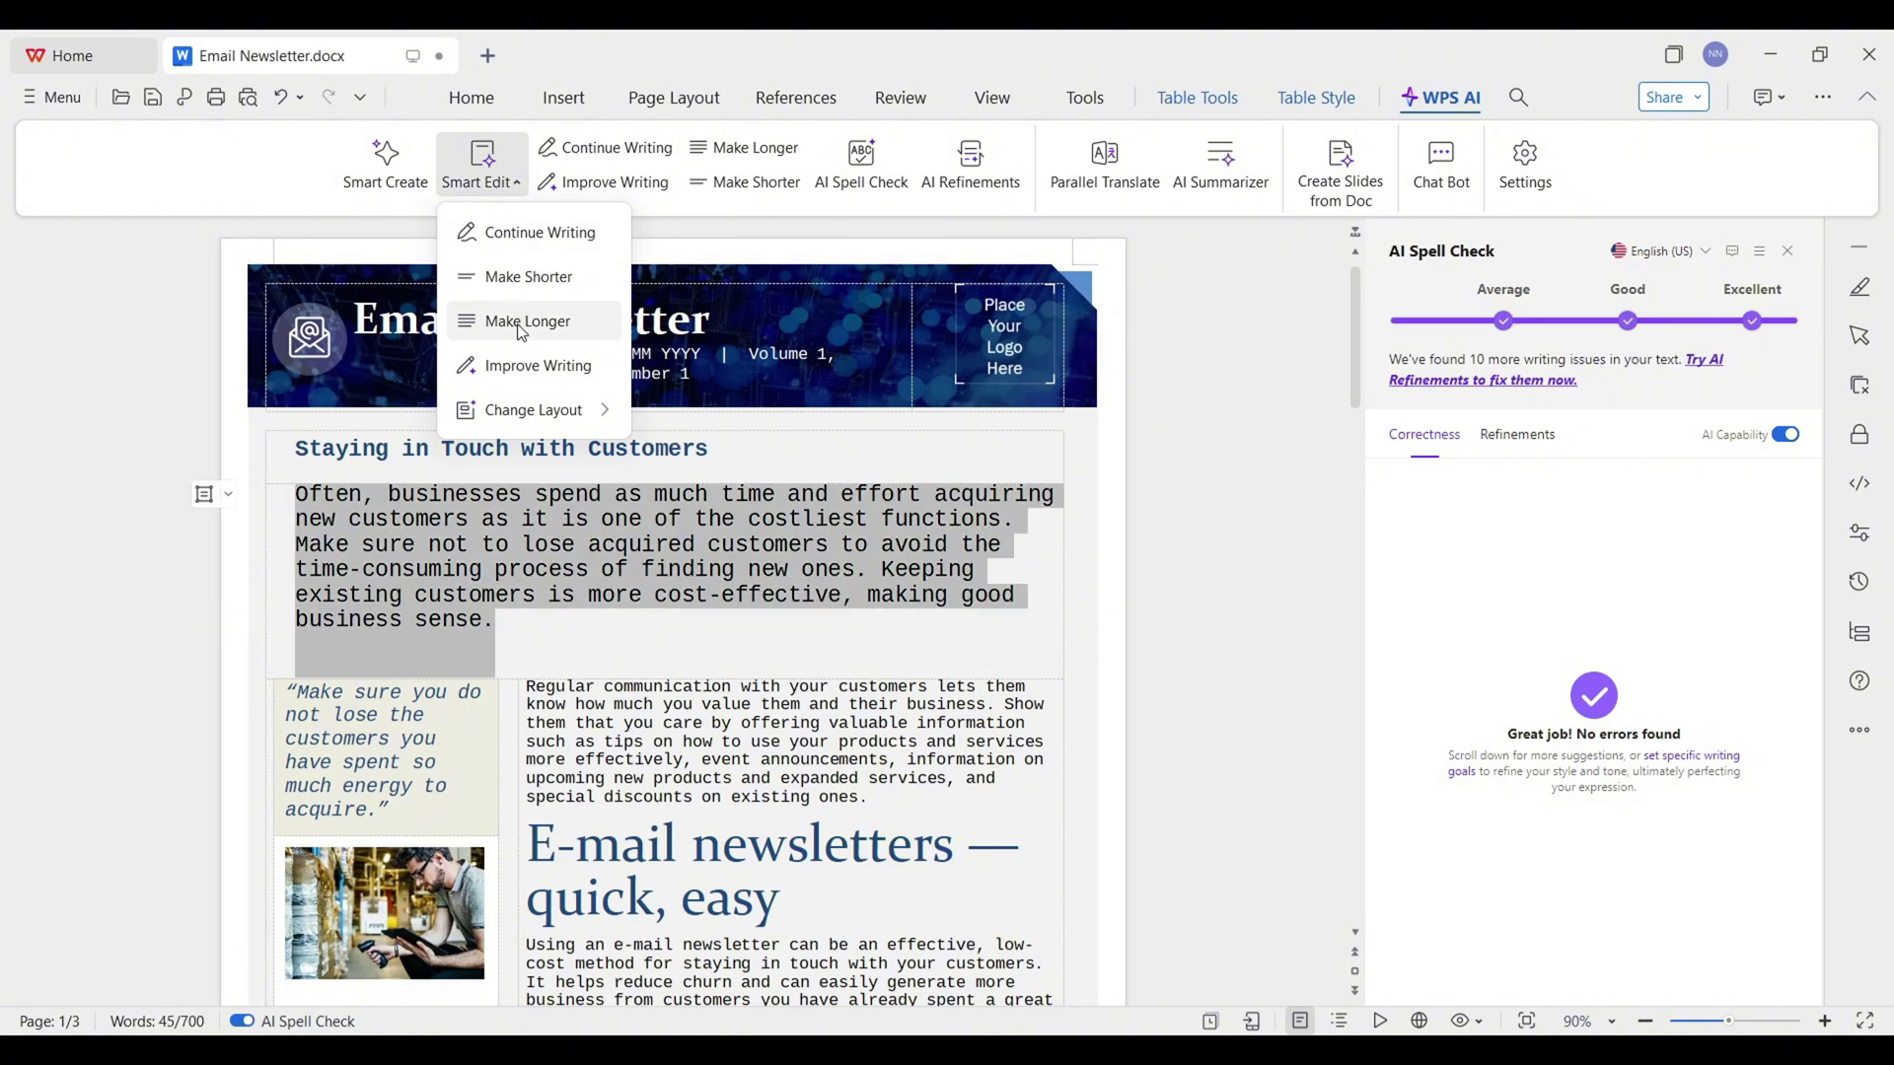
Step: Replace the Add articles and graphics paragraph with its AI Make Longer version
scroll(629, 651, "down", 12)
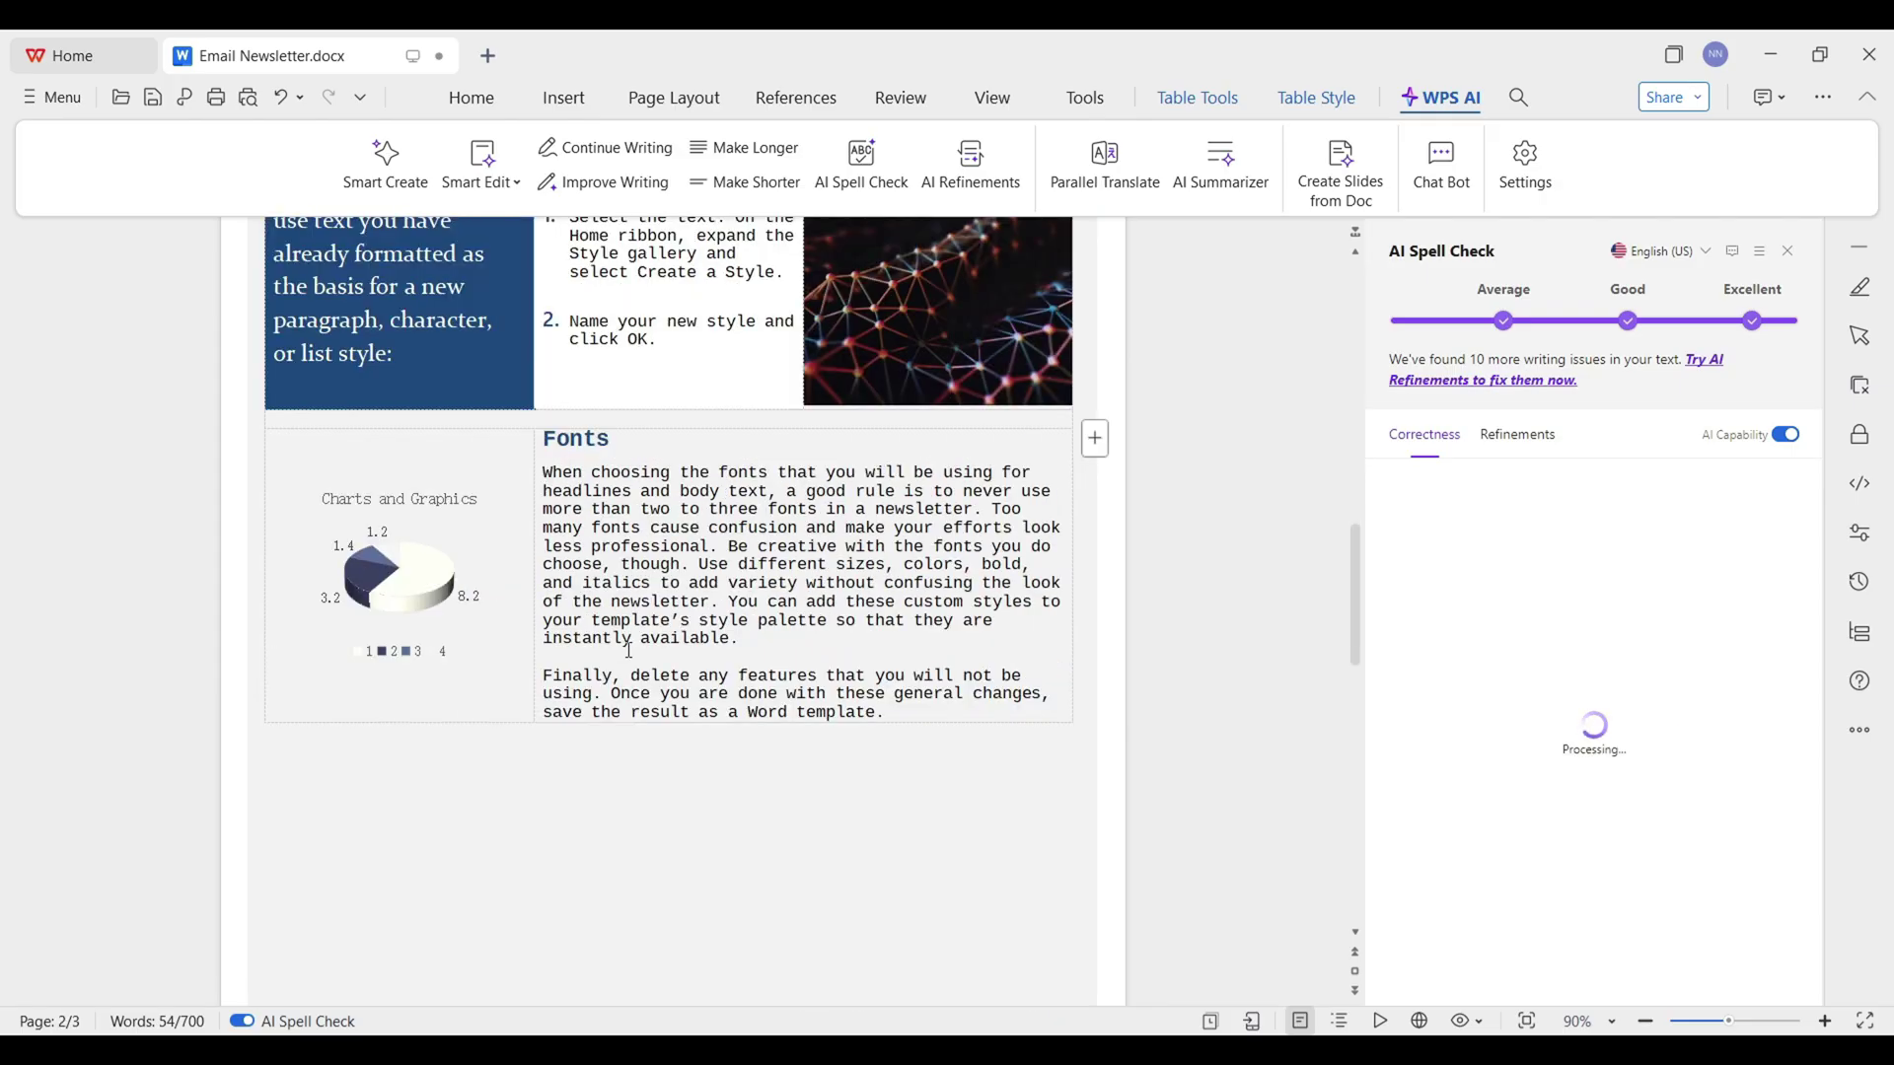
scroll(630, 651, "down", 7)
triple_click(642, 560)
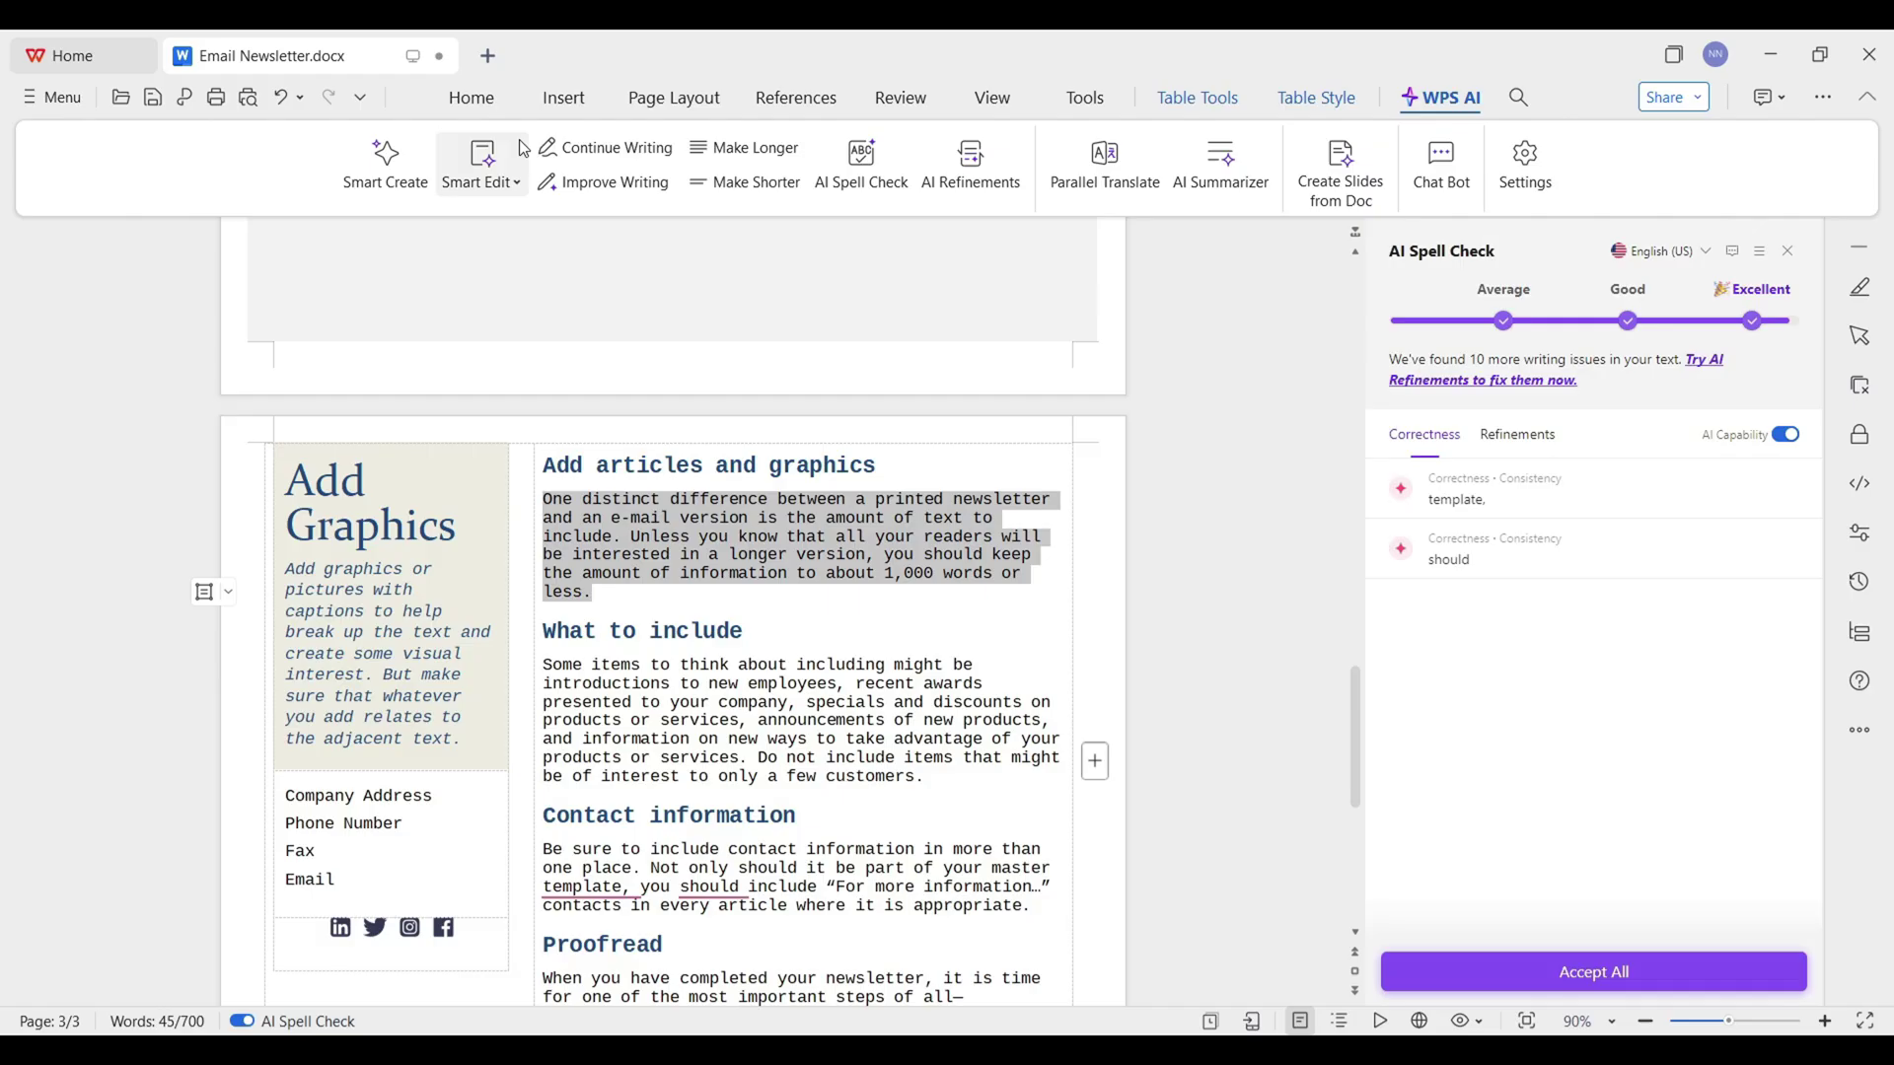
left_click(481, 168)
left_click(524, 326)
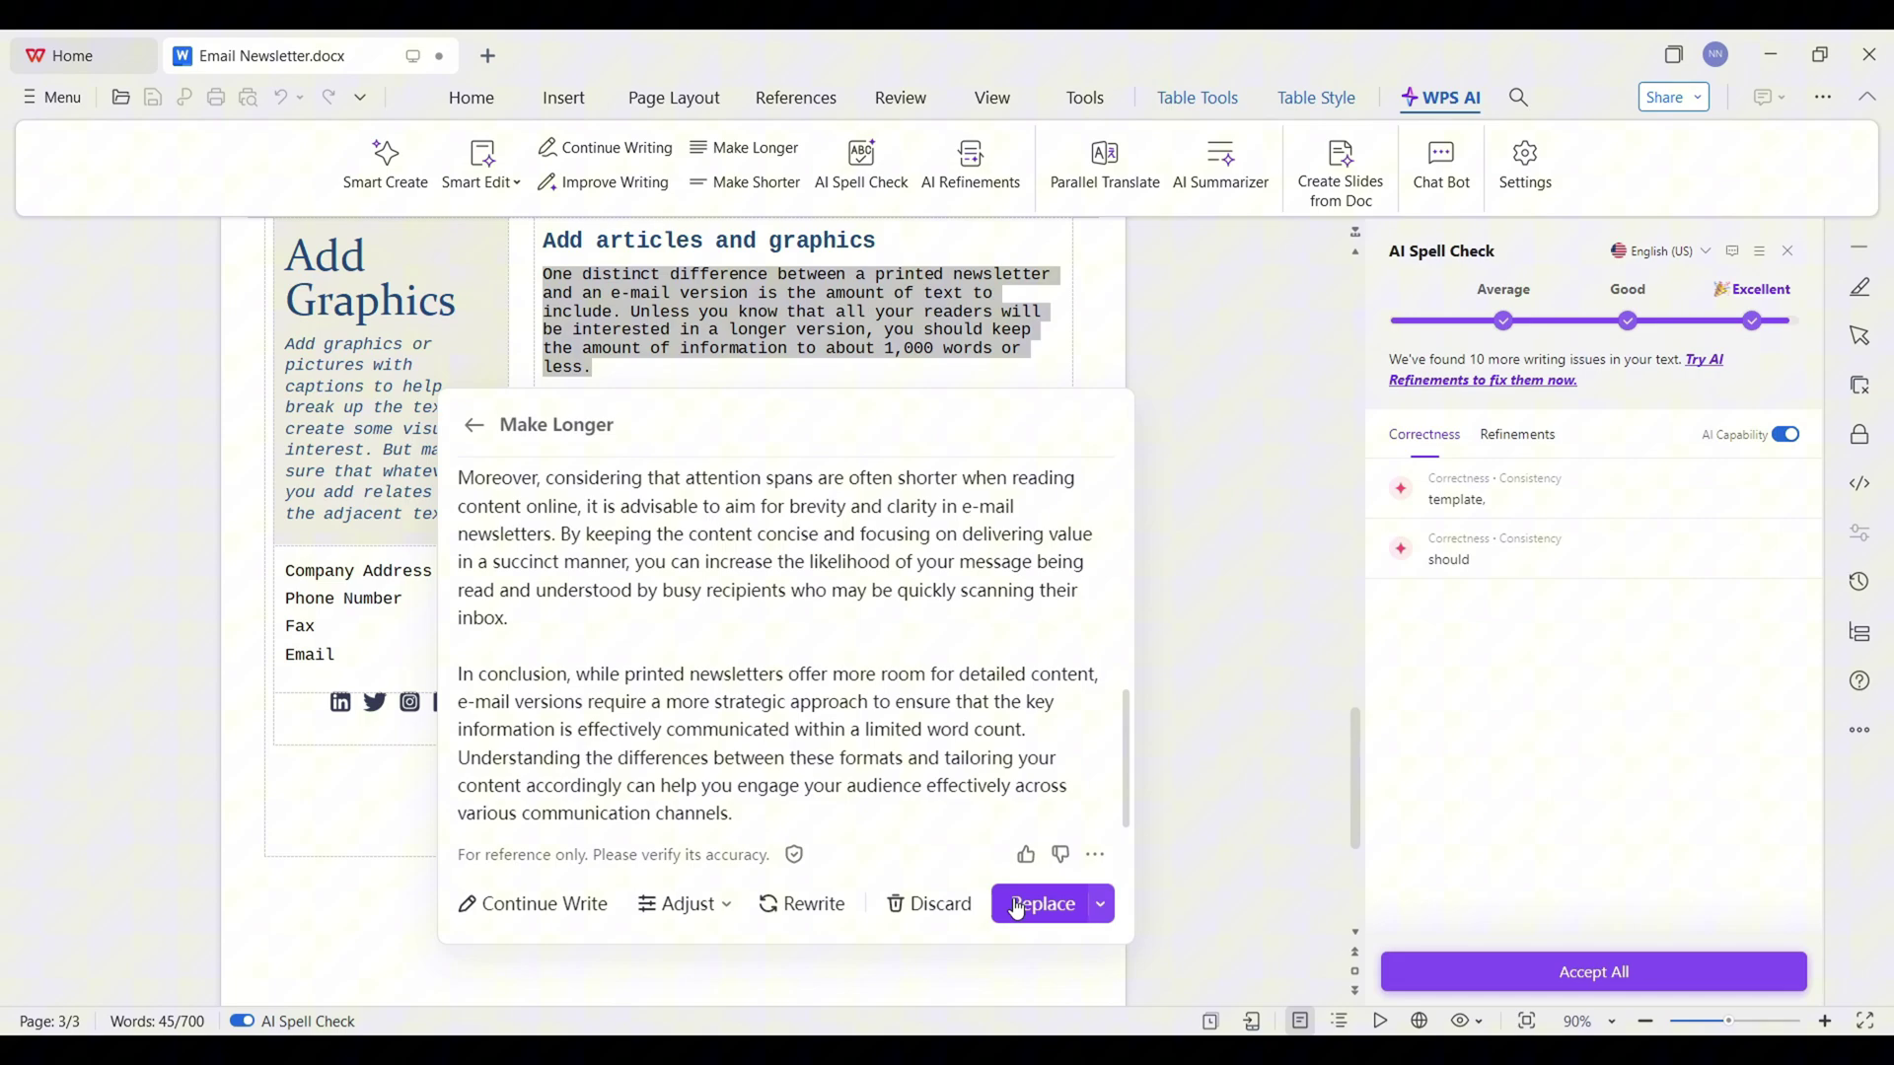
left_click(1026, 901)
left_click(726, 689)
scroll(710, 622, "up", 10)
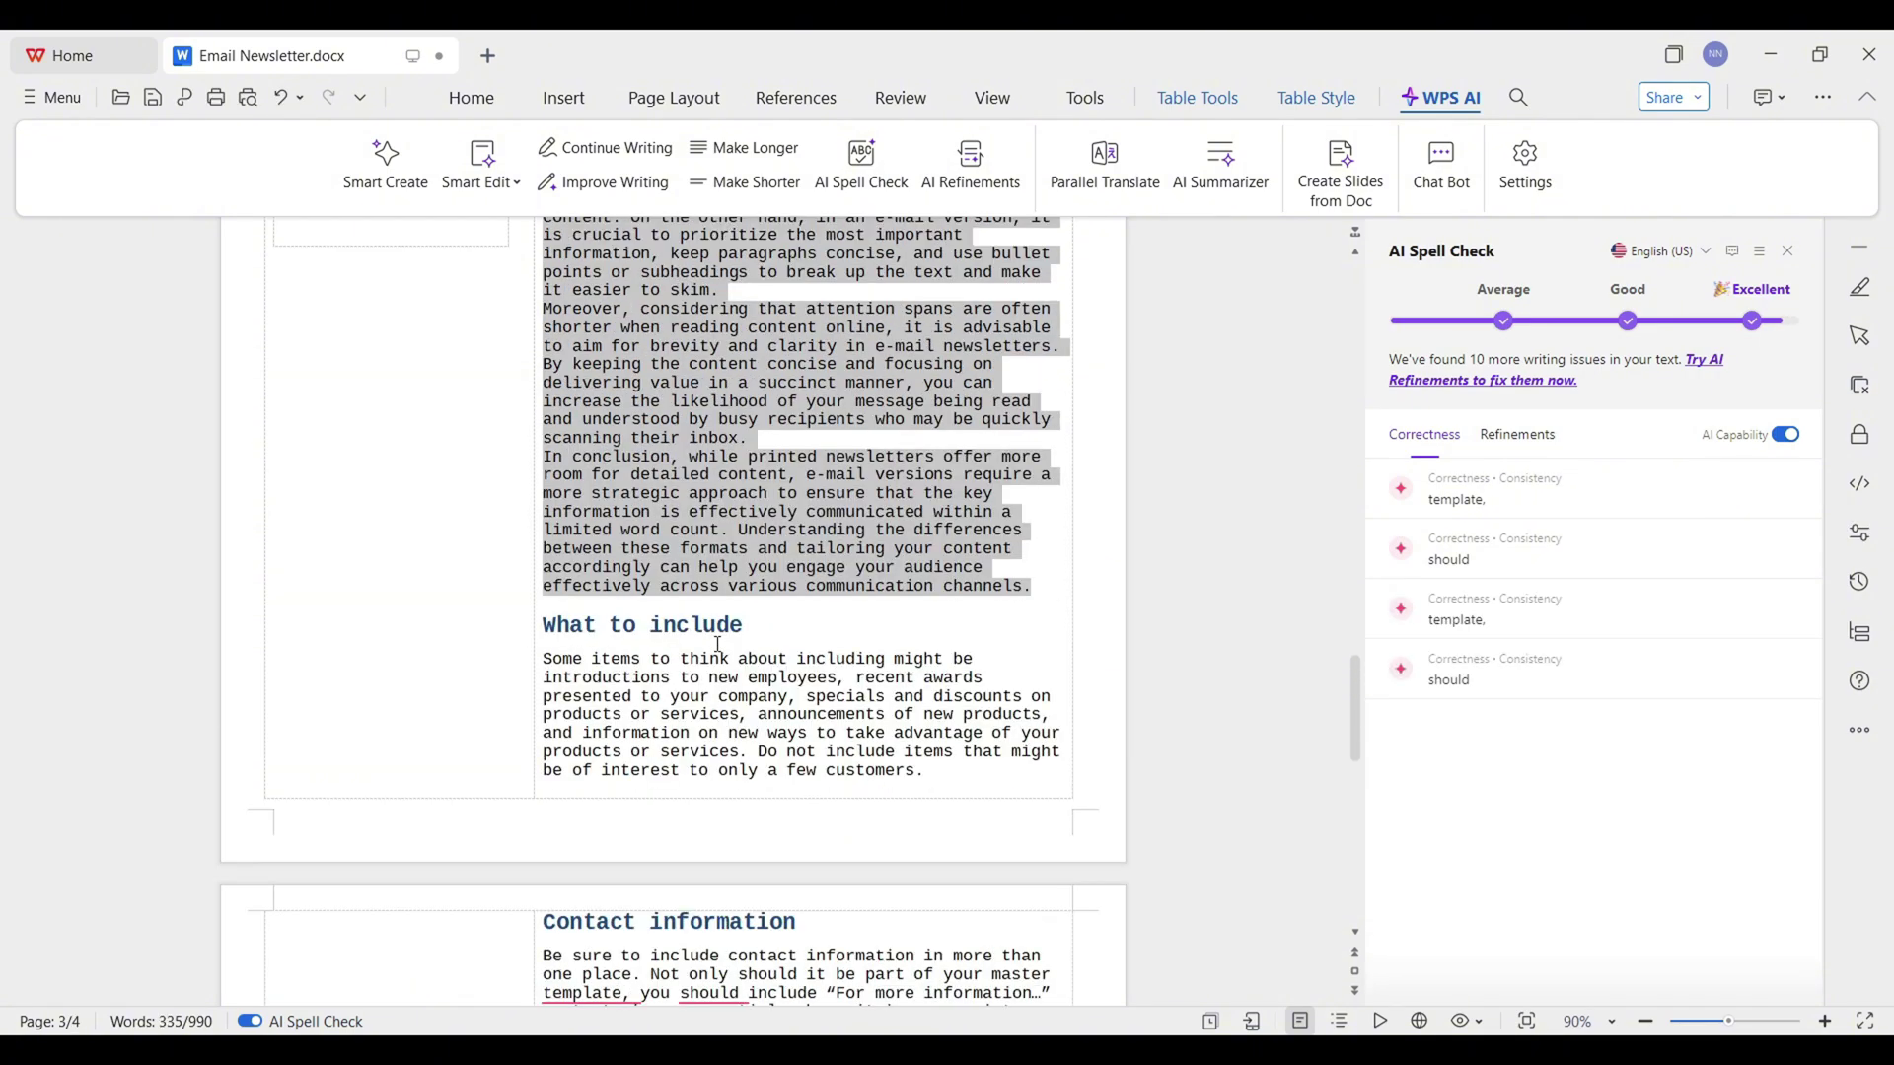
left_click(696, 555)
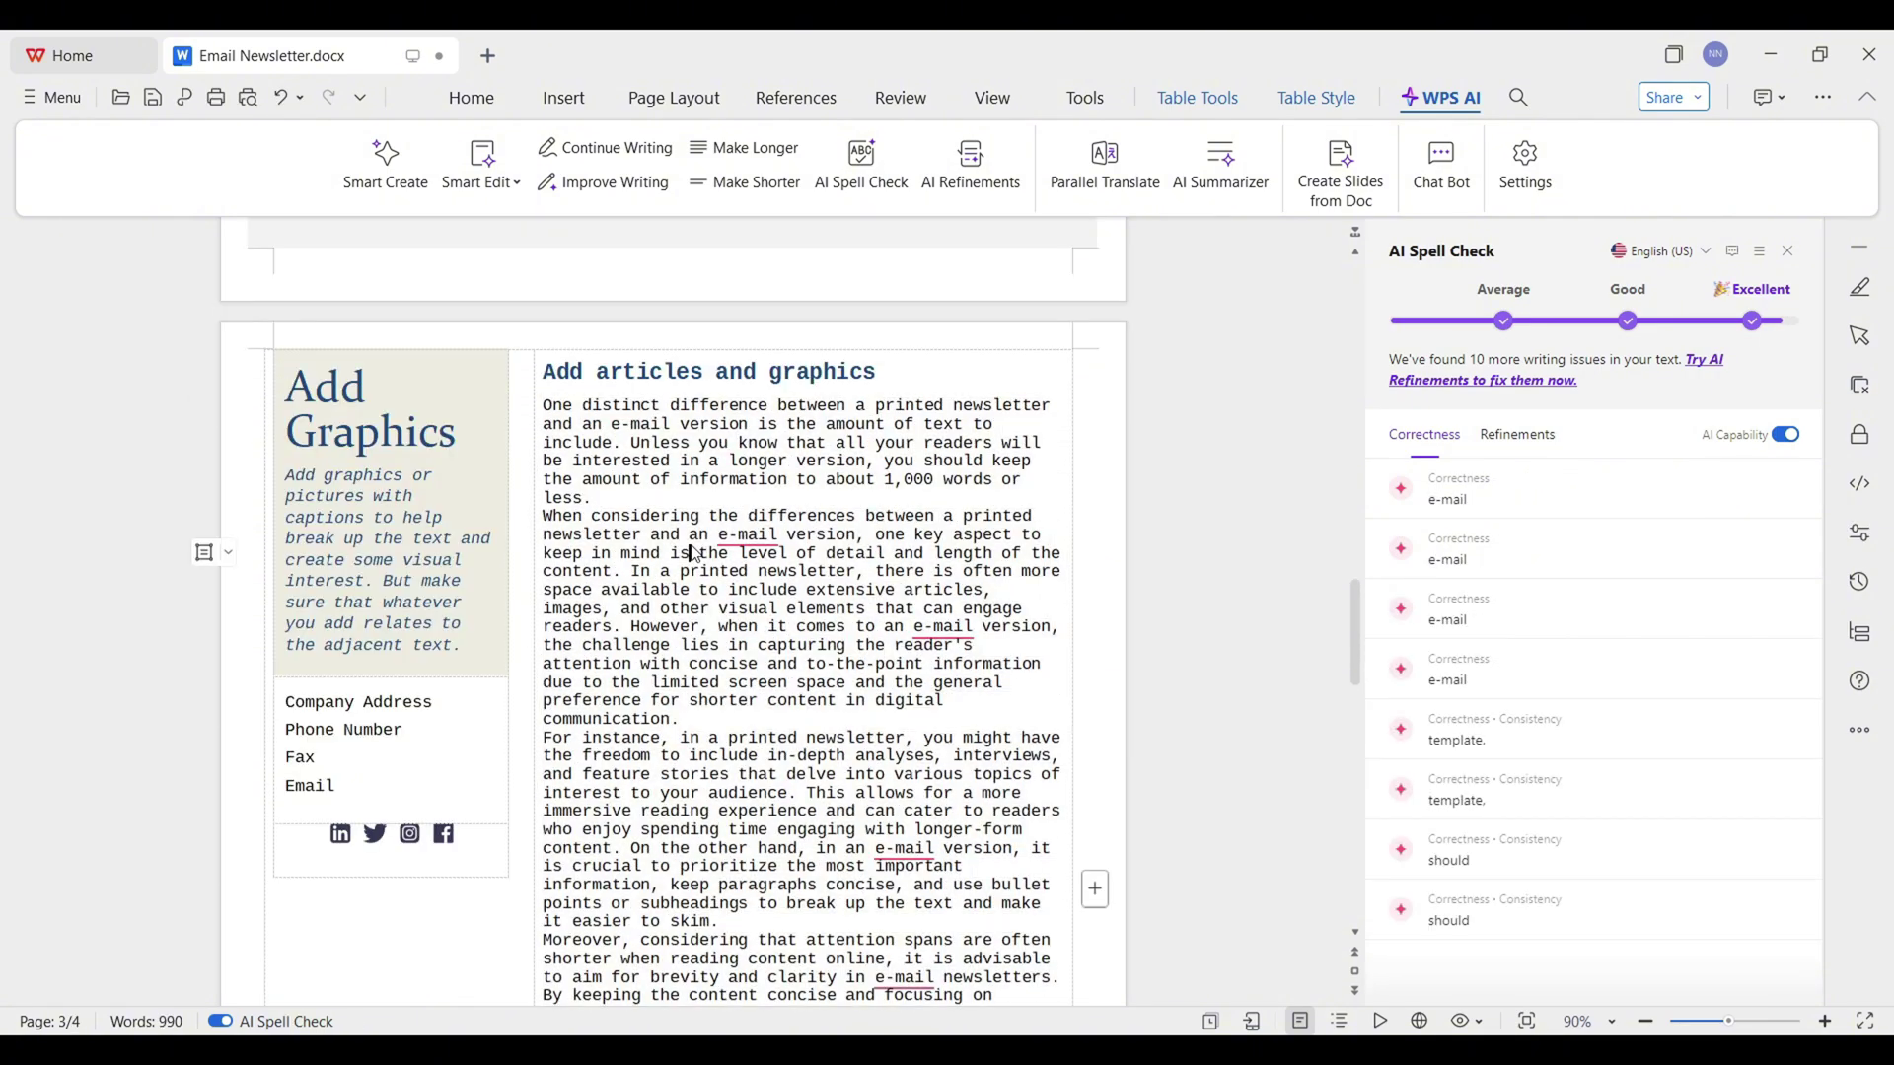
Step: Check the spelling suggestion on the underlined e-mail, then close the newsletter without saving
left_click(749, 537)
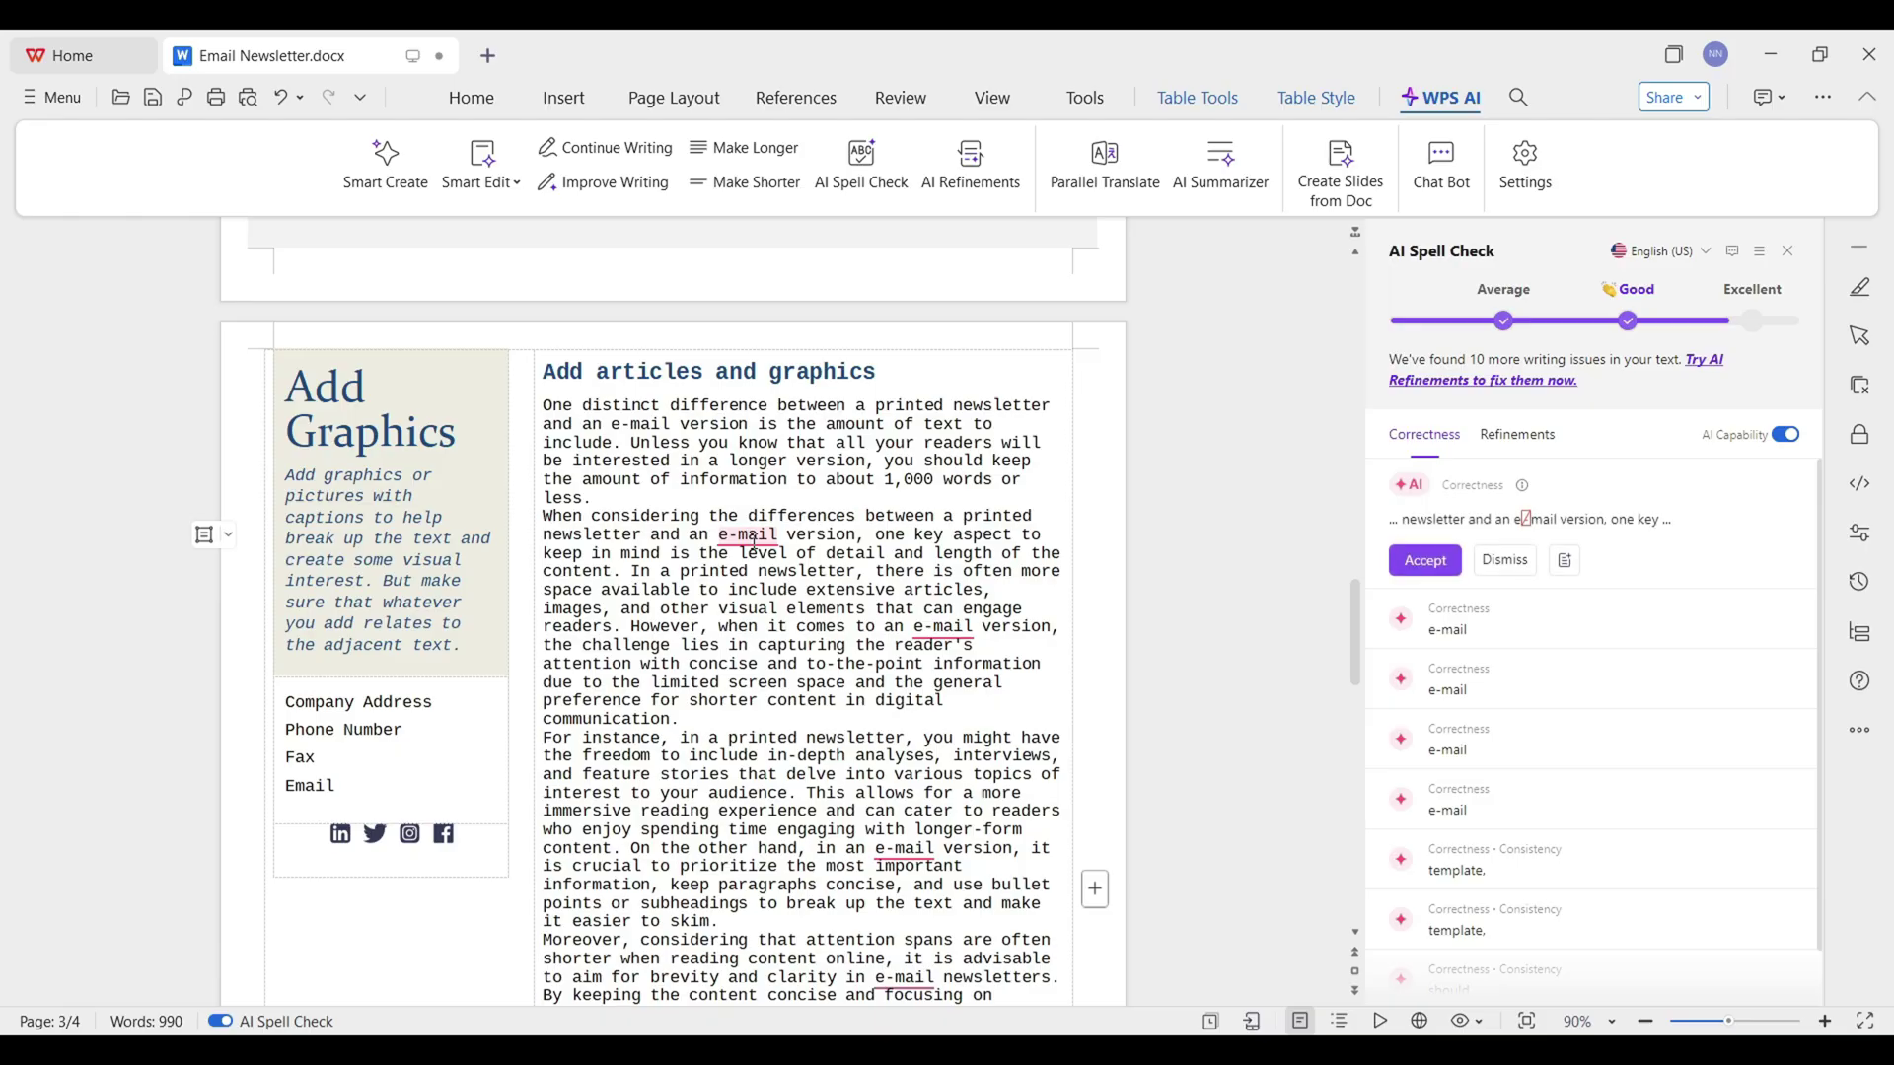
scroll(752, 539, "down", 2)
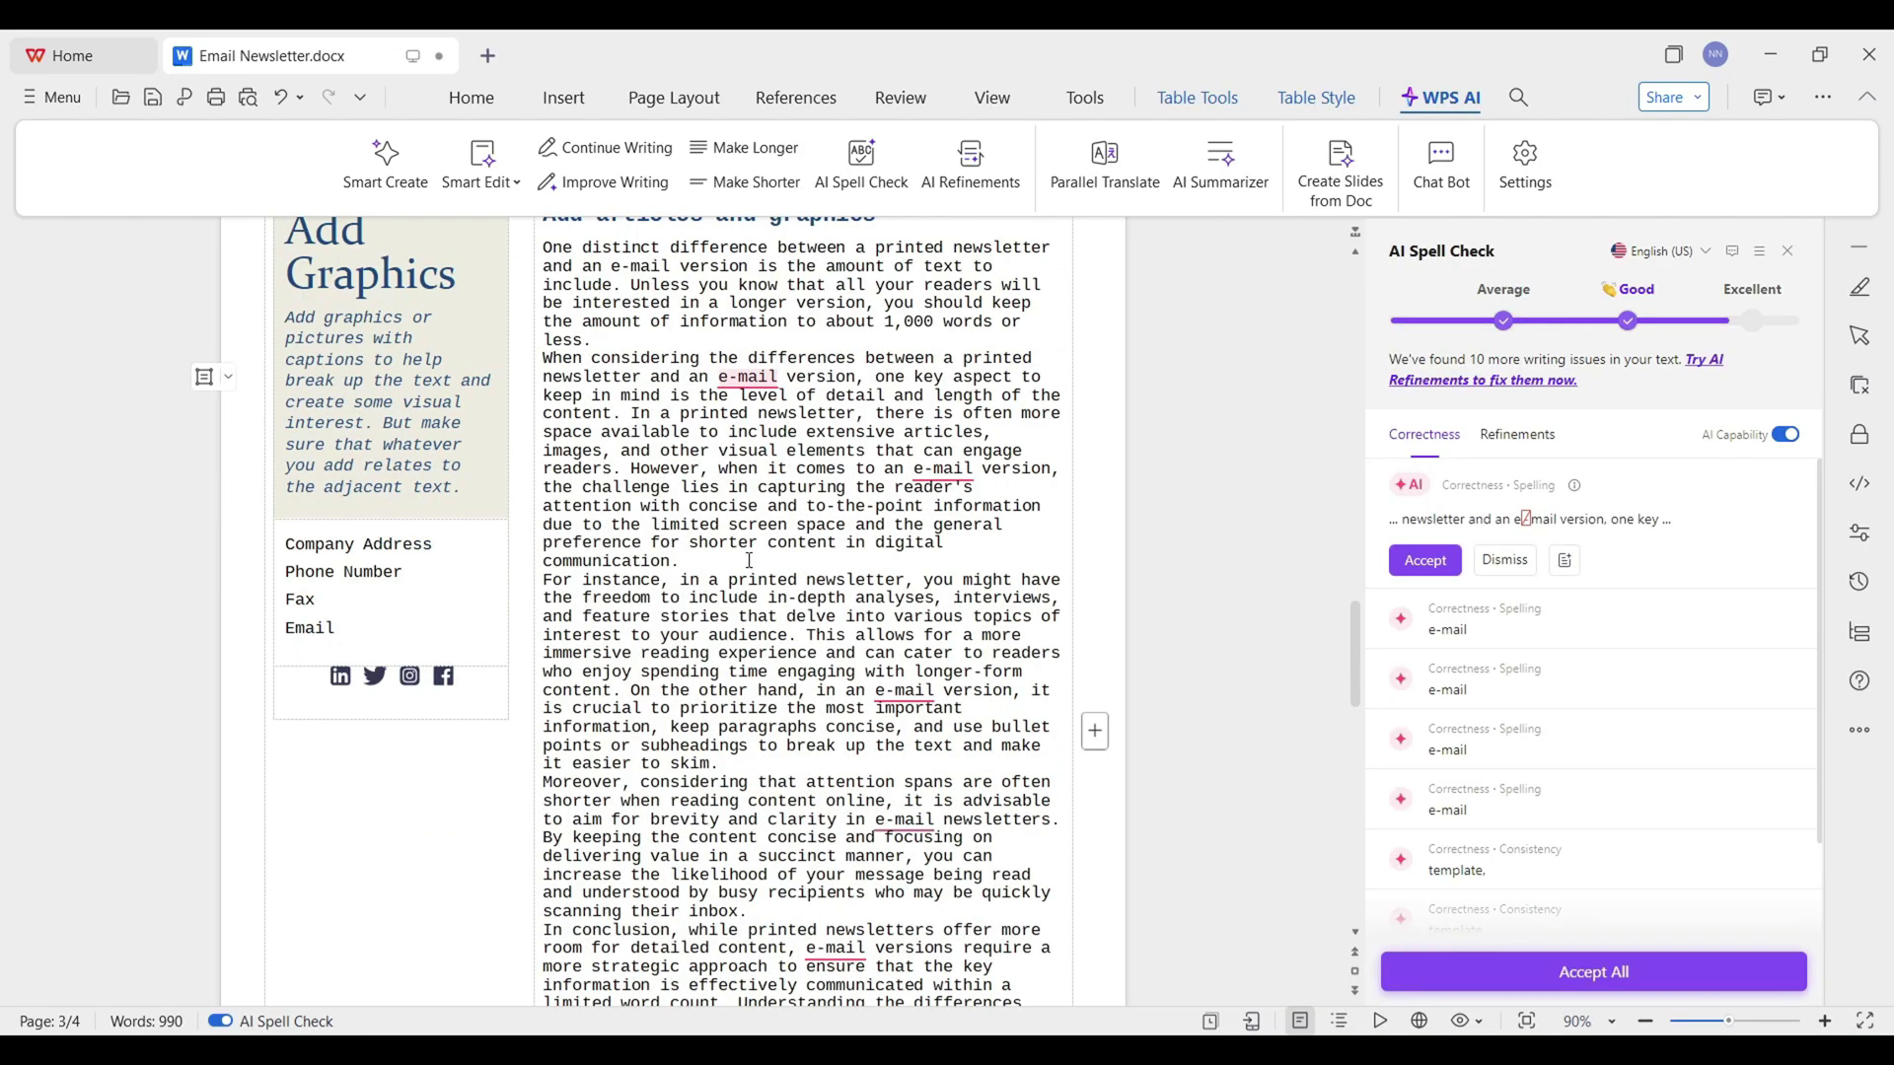
scroll(751, 539, "up", 15)
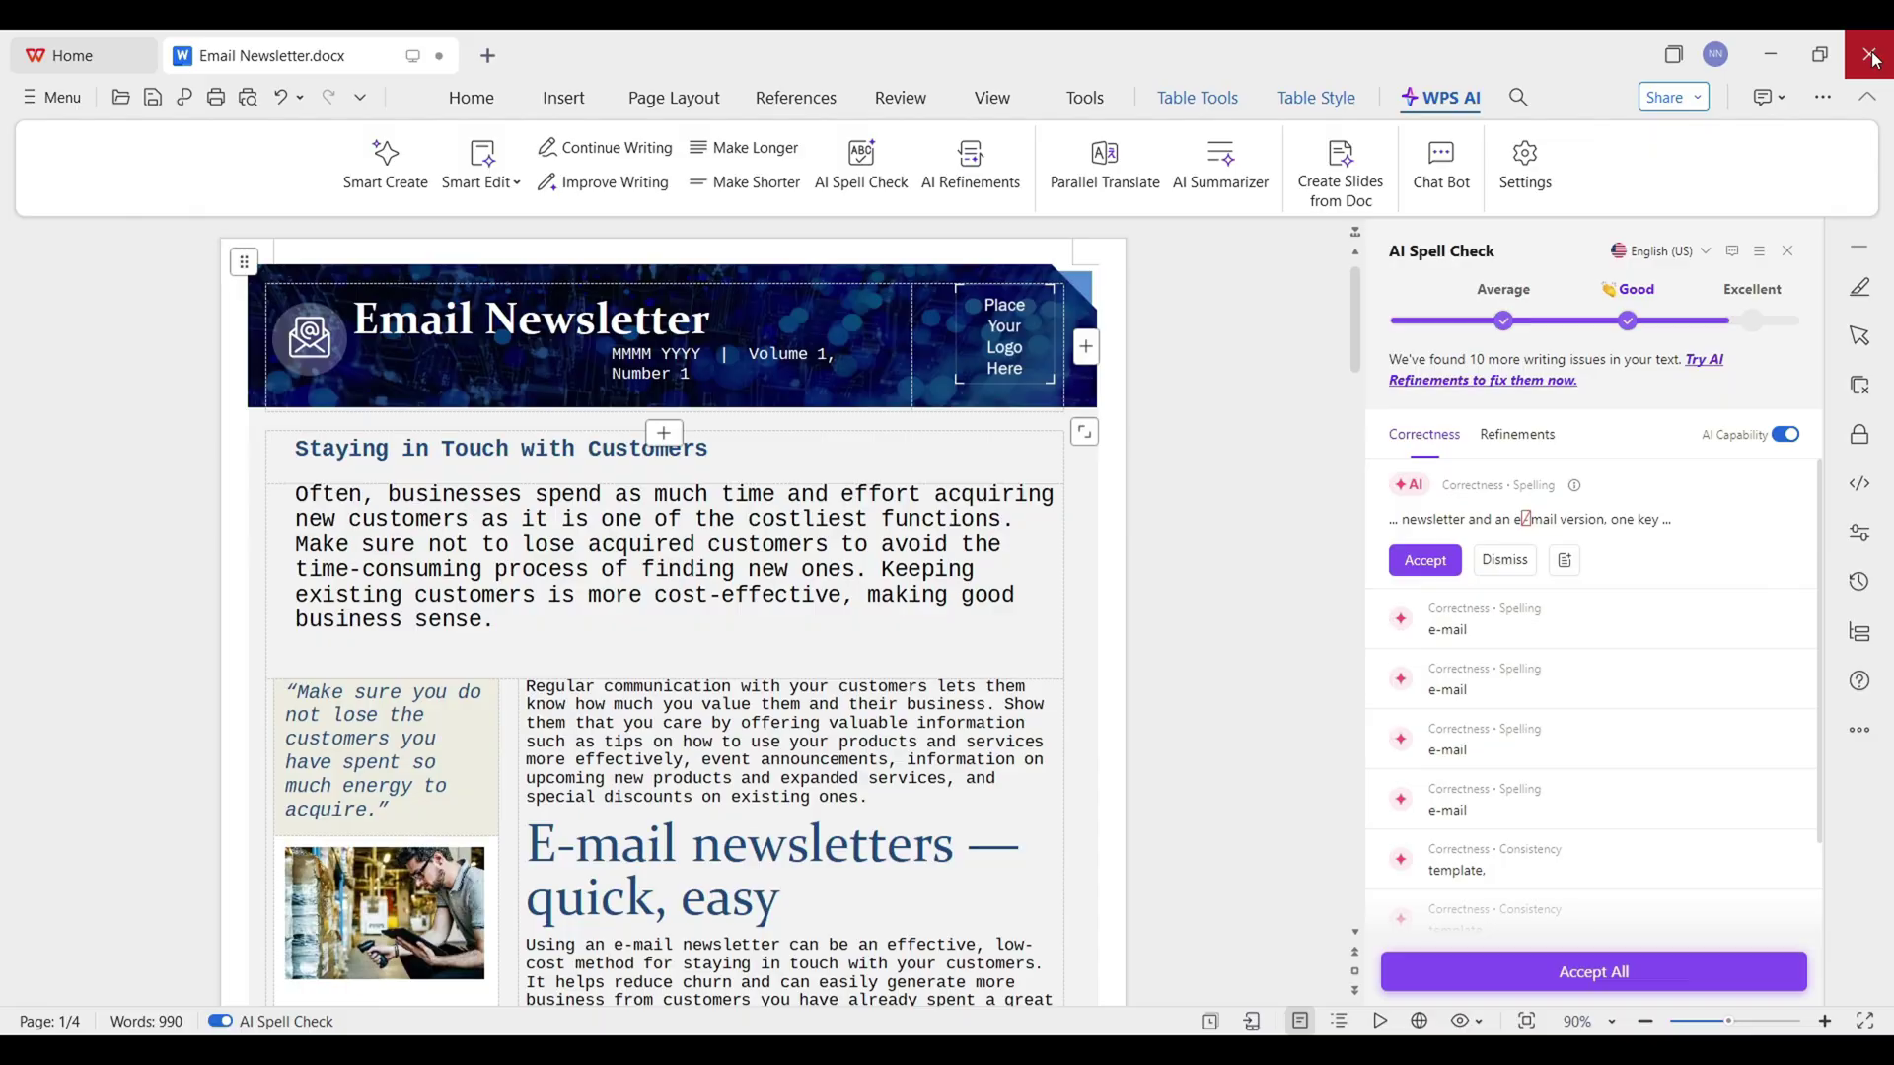
left_click(1871, 52)
left_click(1028, 573)
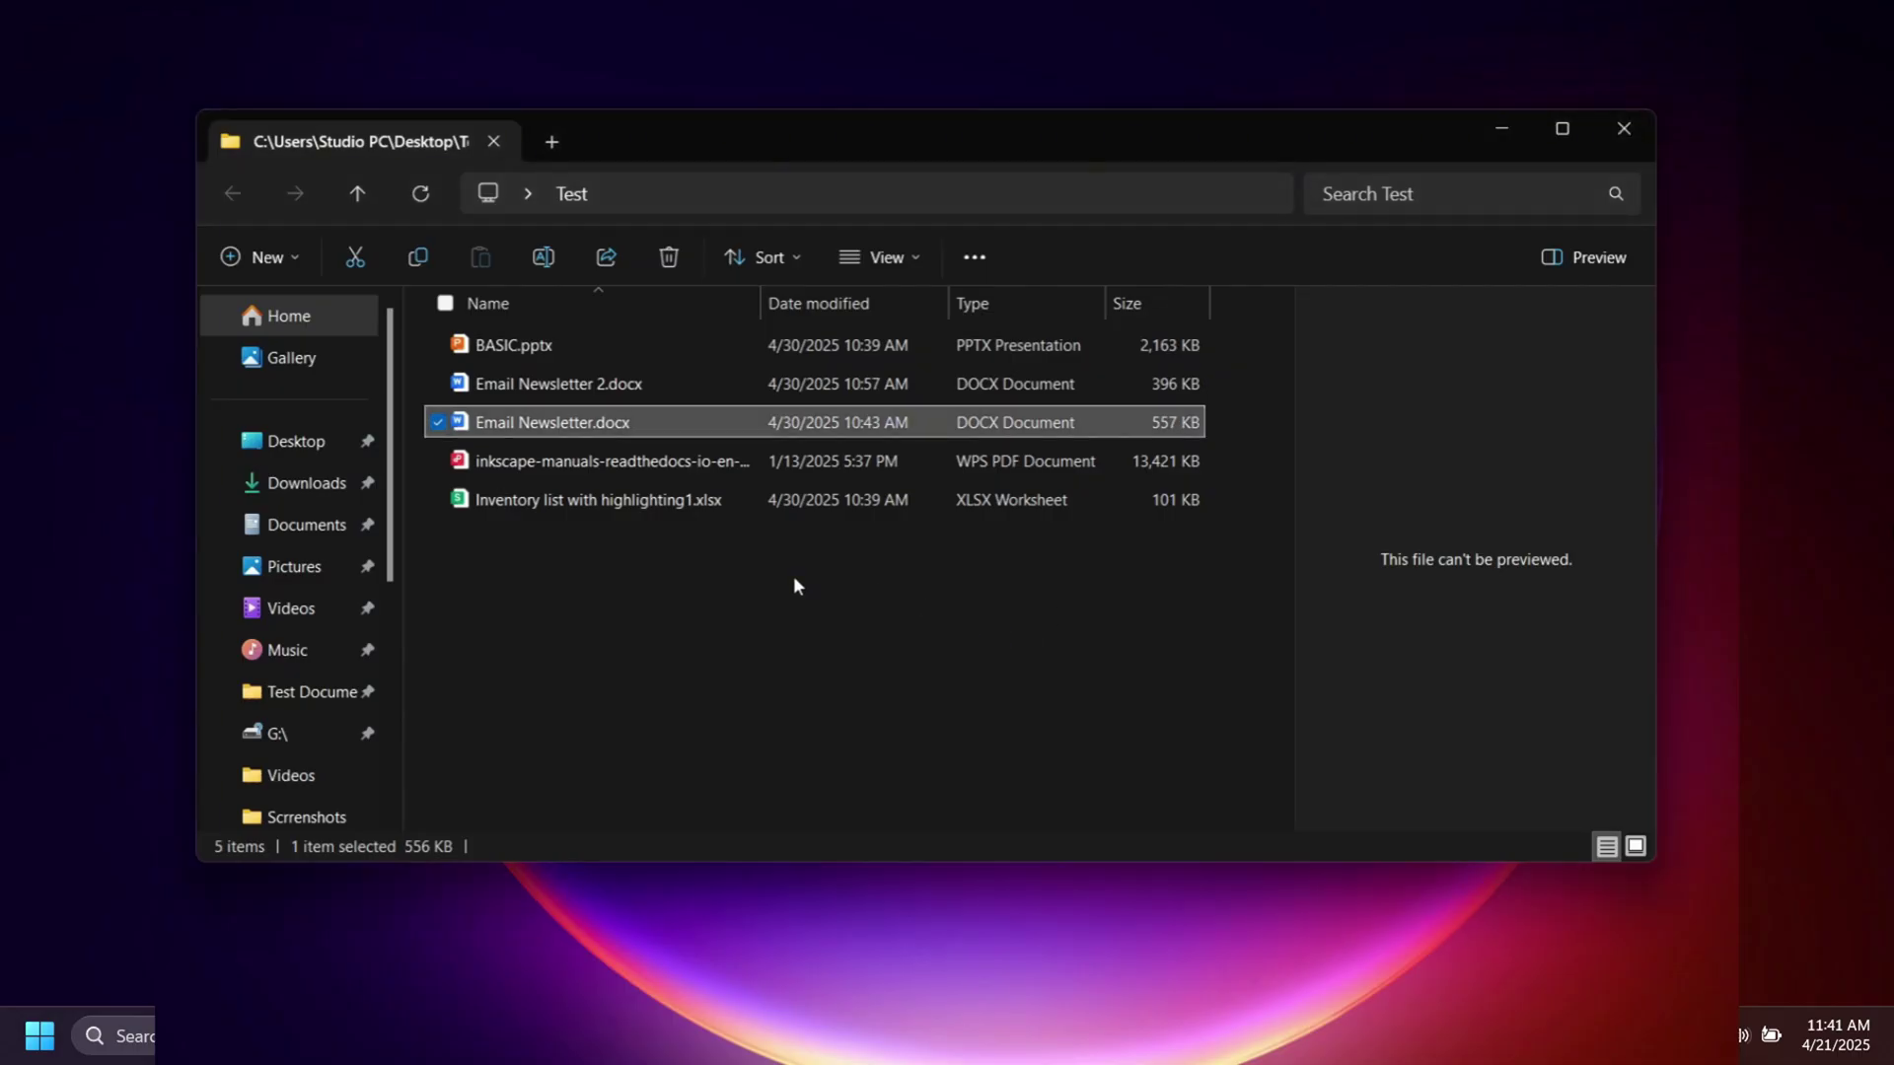
Step: Open the Inkscape Beginners' Guide PDF with WPS Office from File Explorer
left_click(565, 462)
right_click(563, 462)
mouse_move(716, 436)
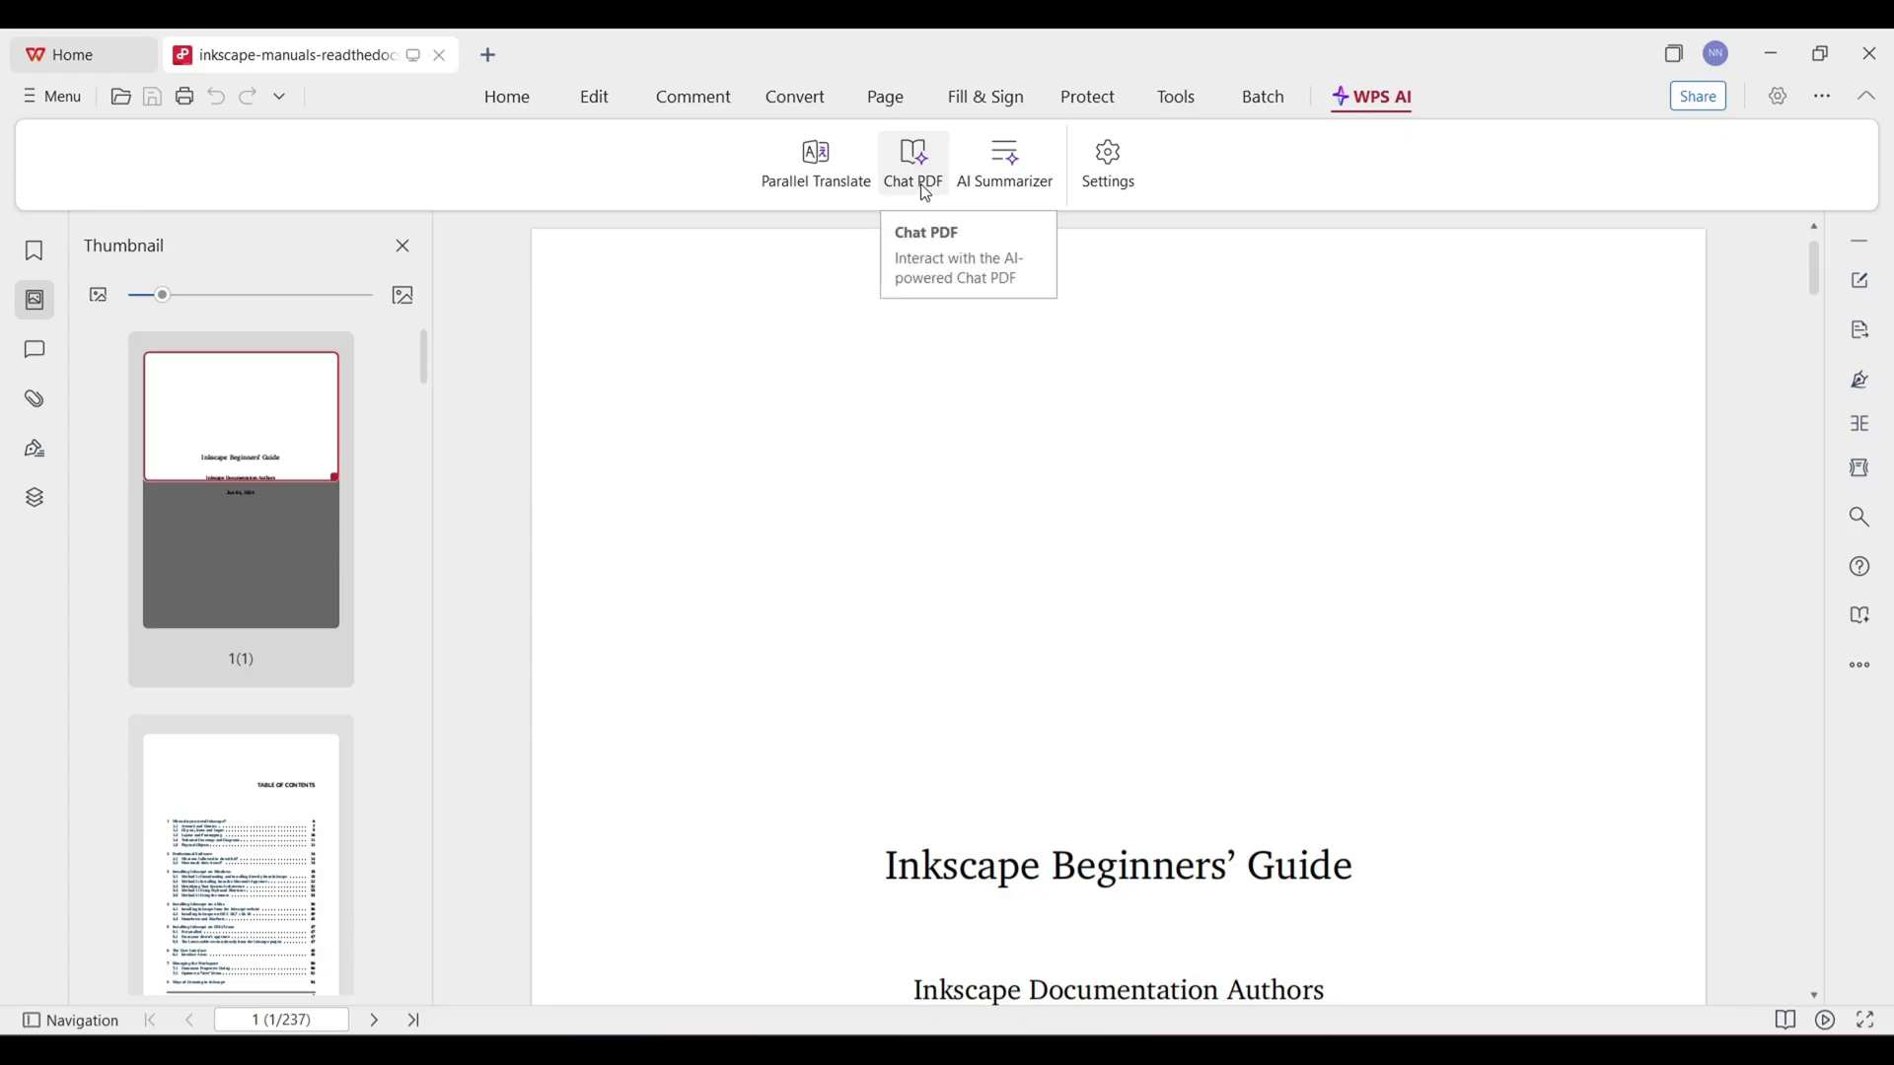
Step: Ask Chat PDF 'give me a brief summary of inkscape', then close the Inkscape PDF
left_click(1006, 193)
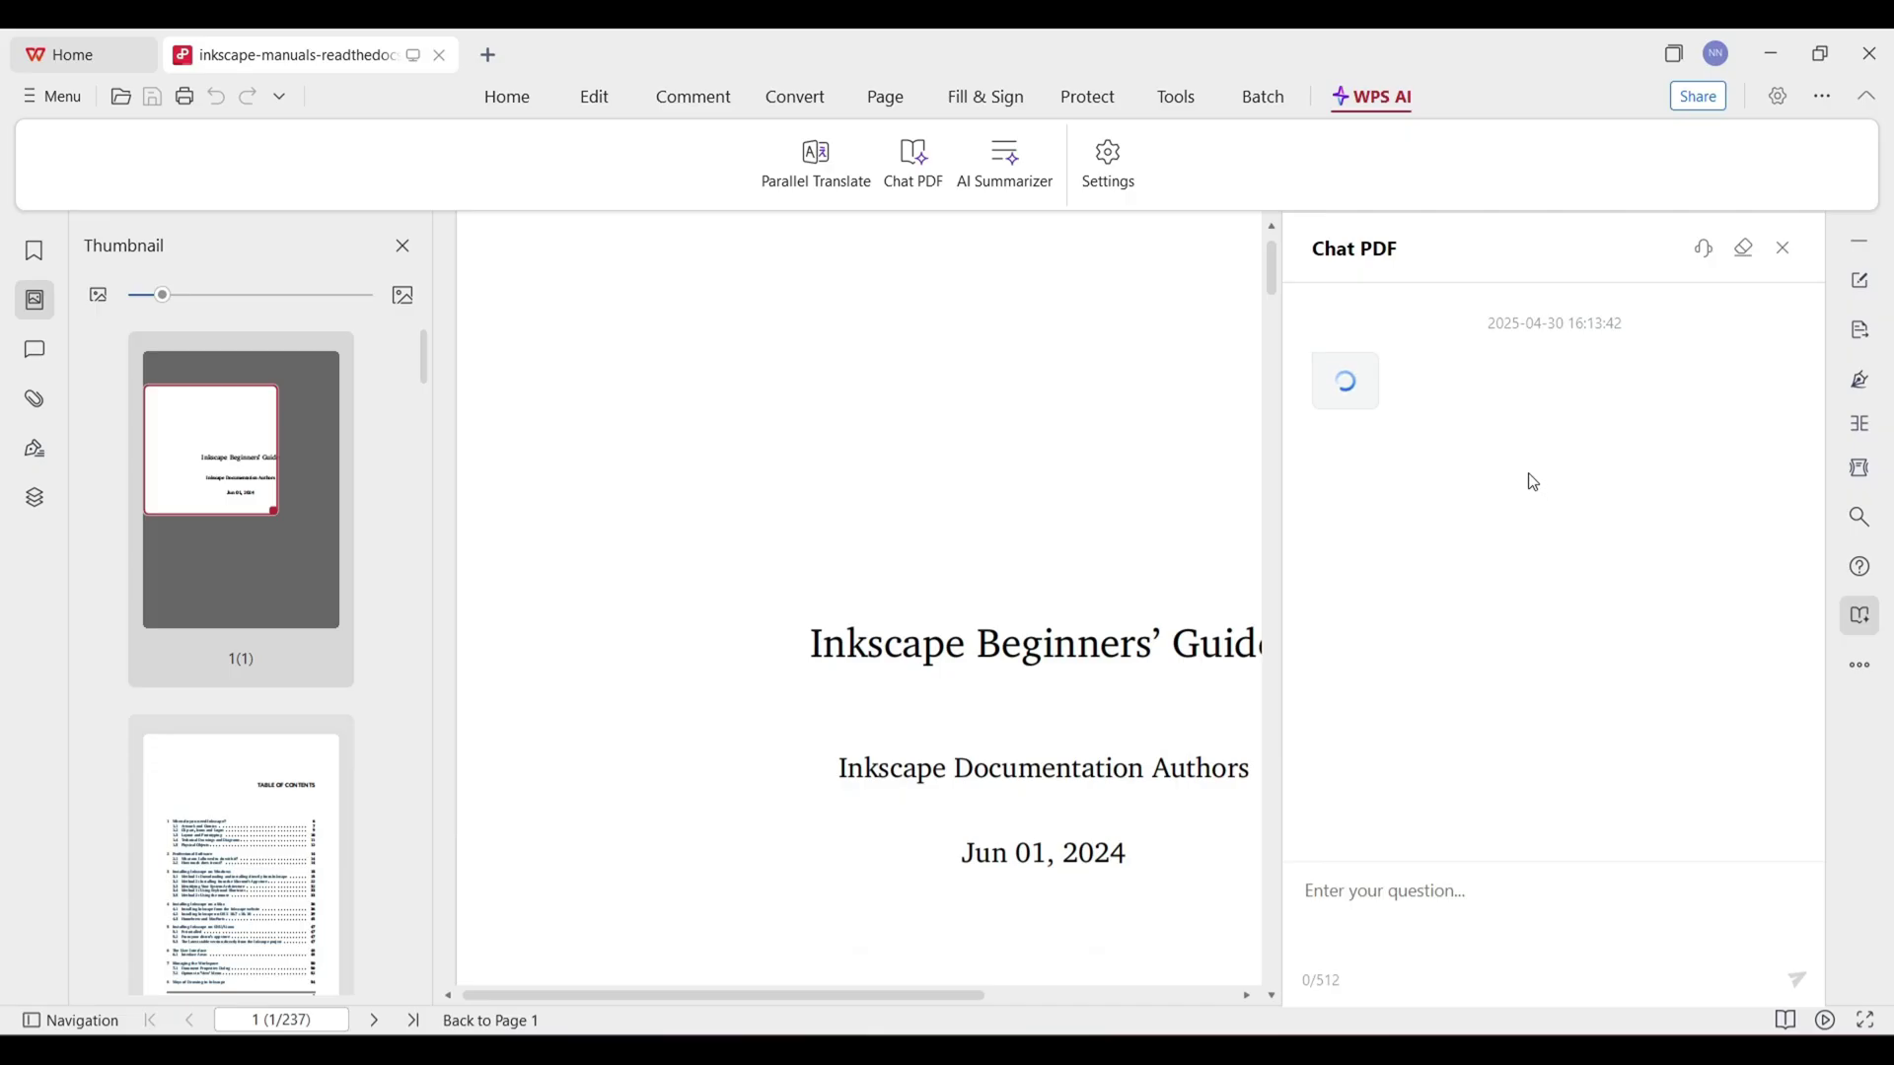
left_click(1483, 901)
type("give me a brief")
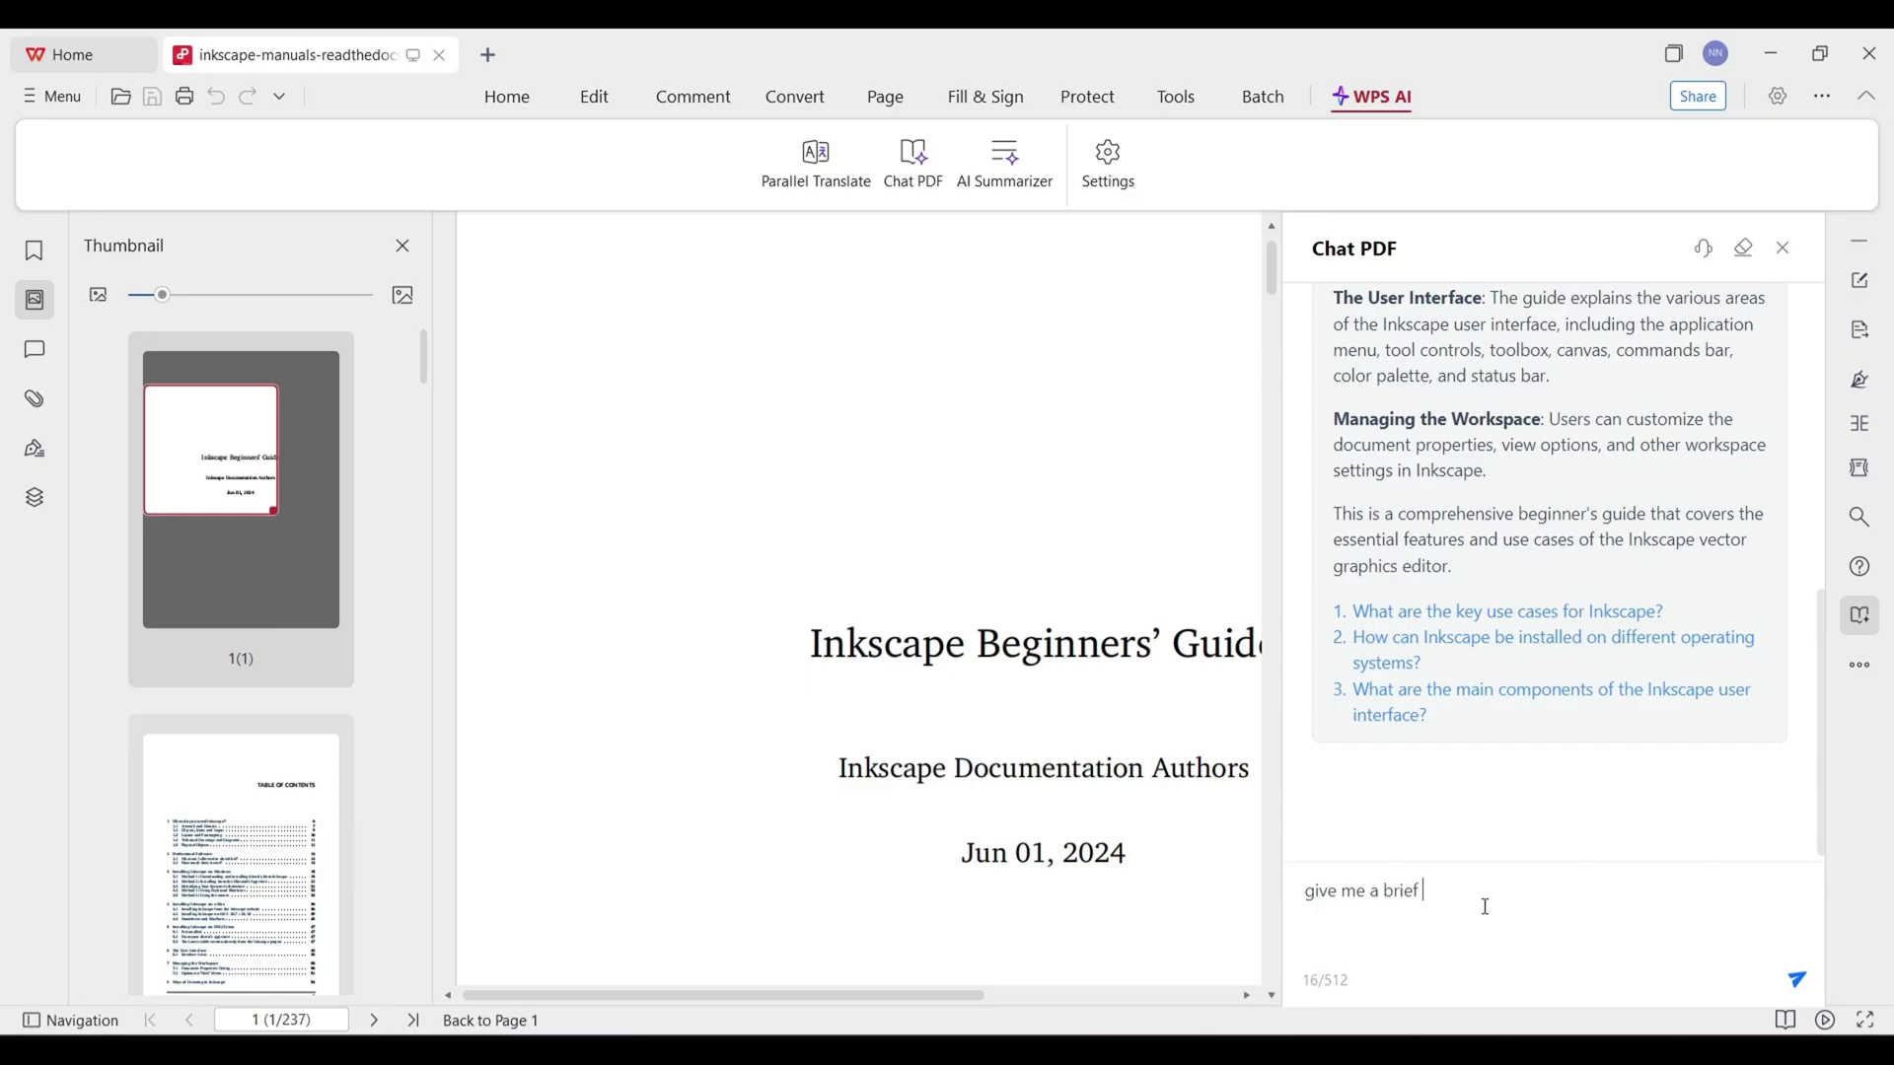
type(" summary of inkscape")
key("Return")
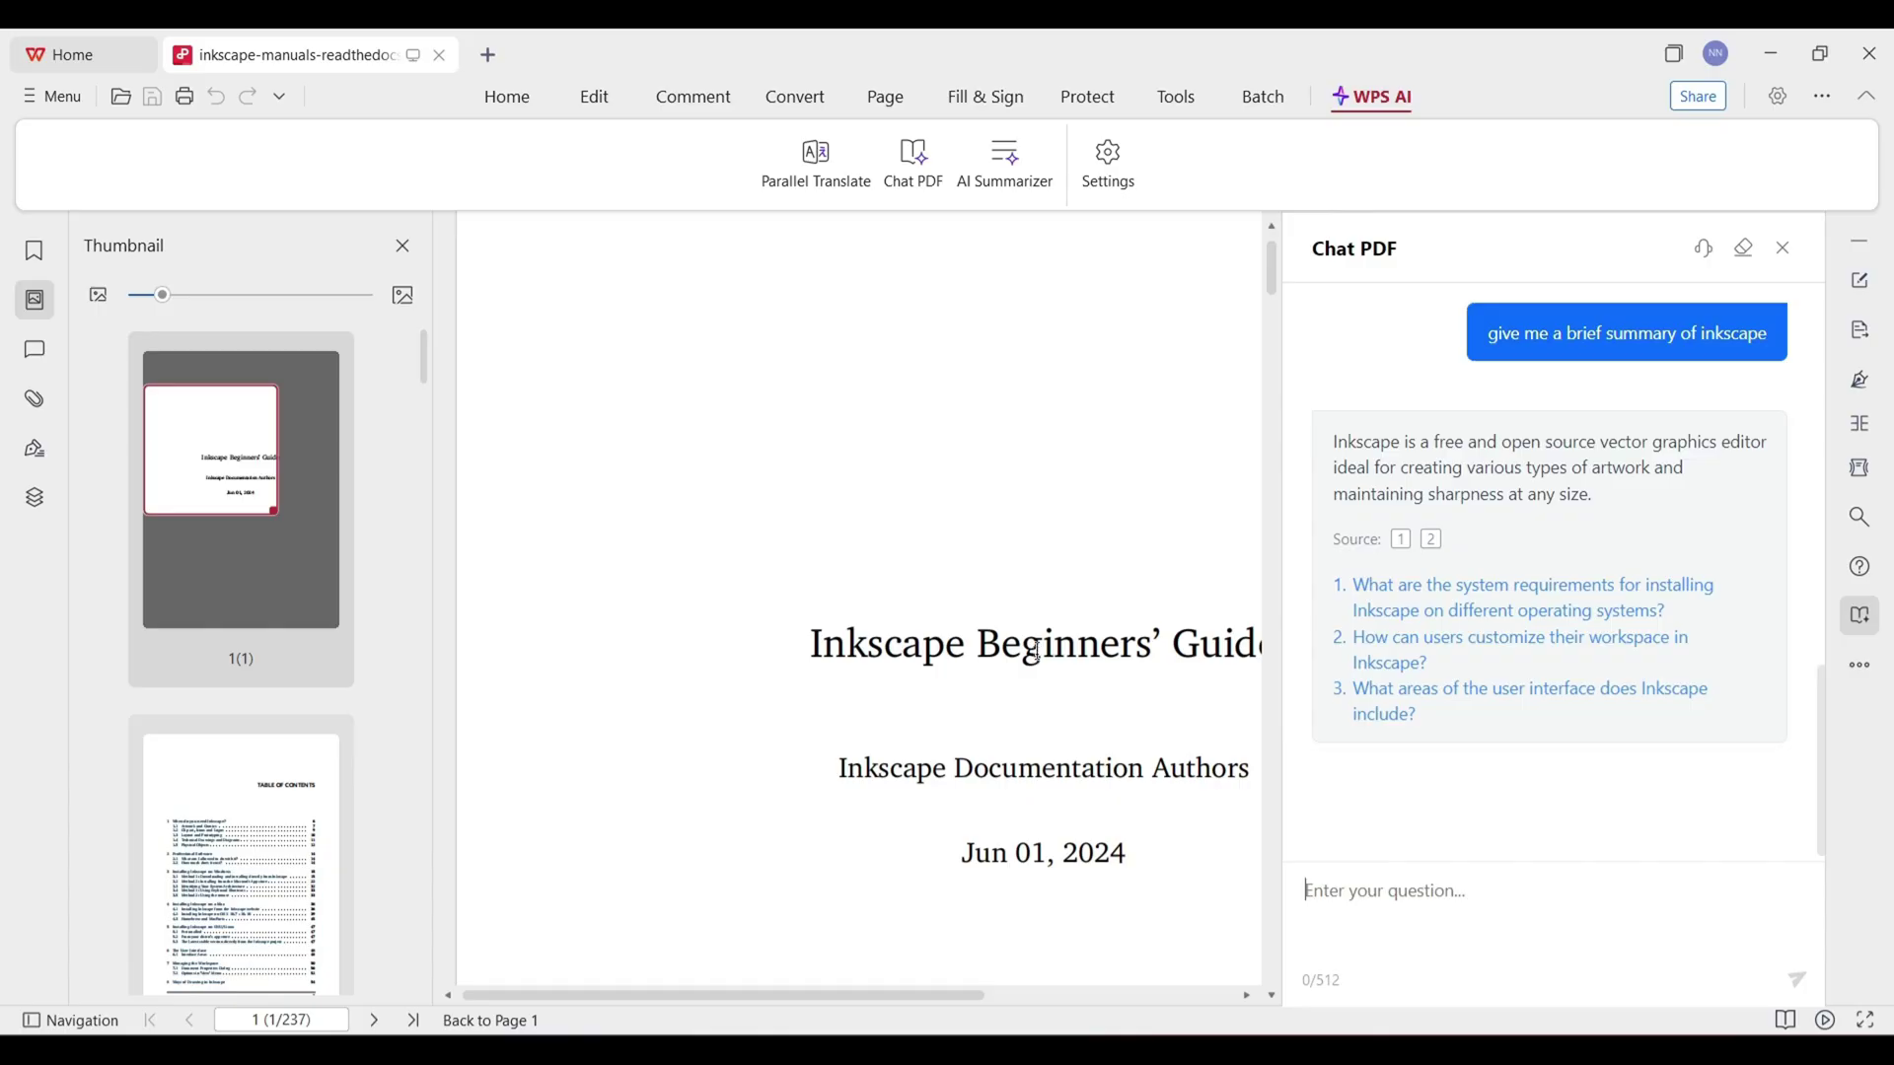
left_click(1869, 60)
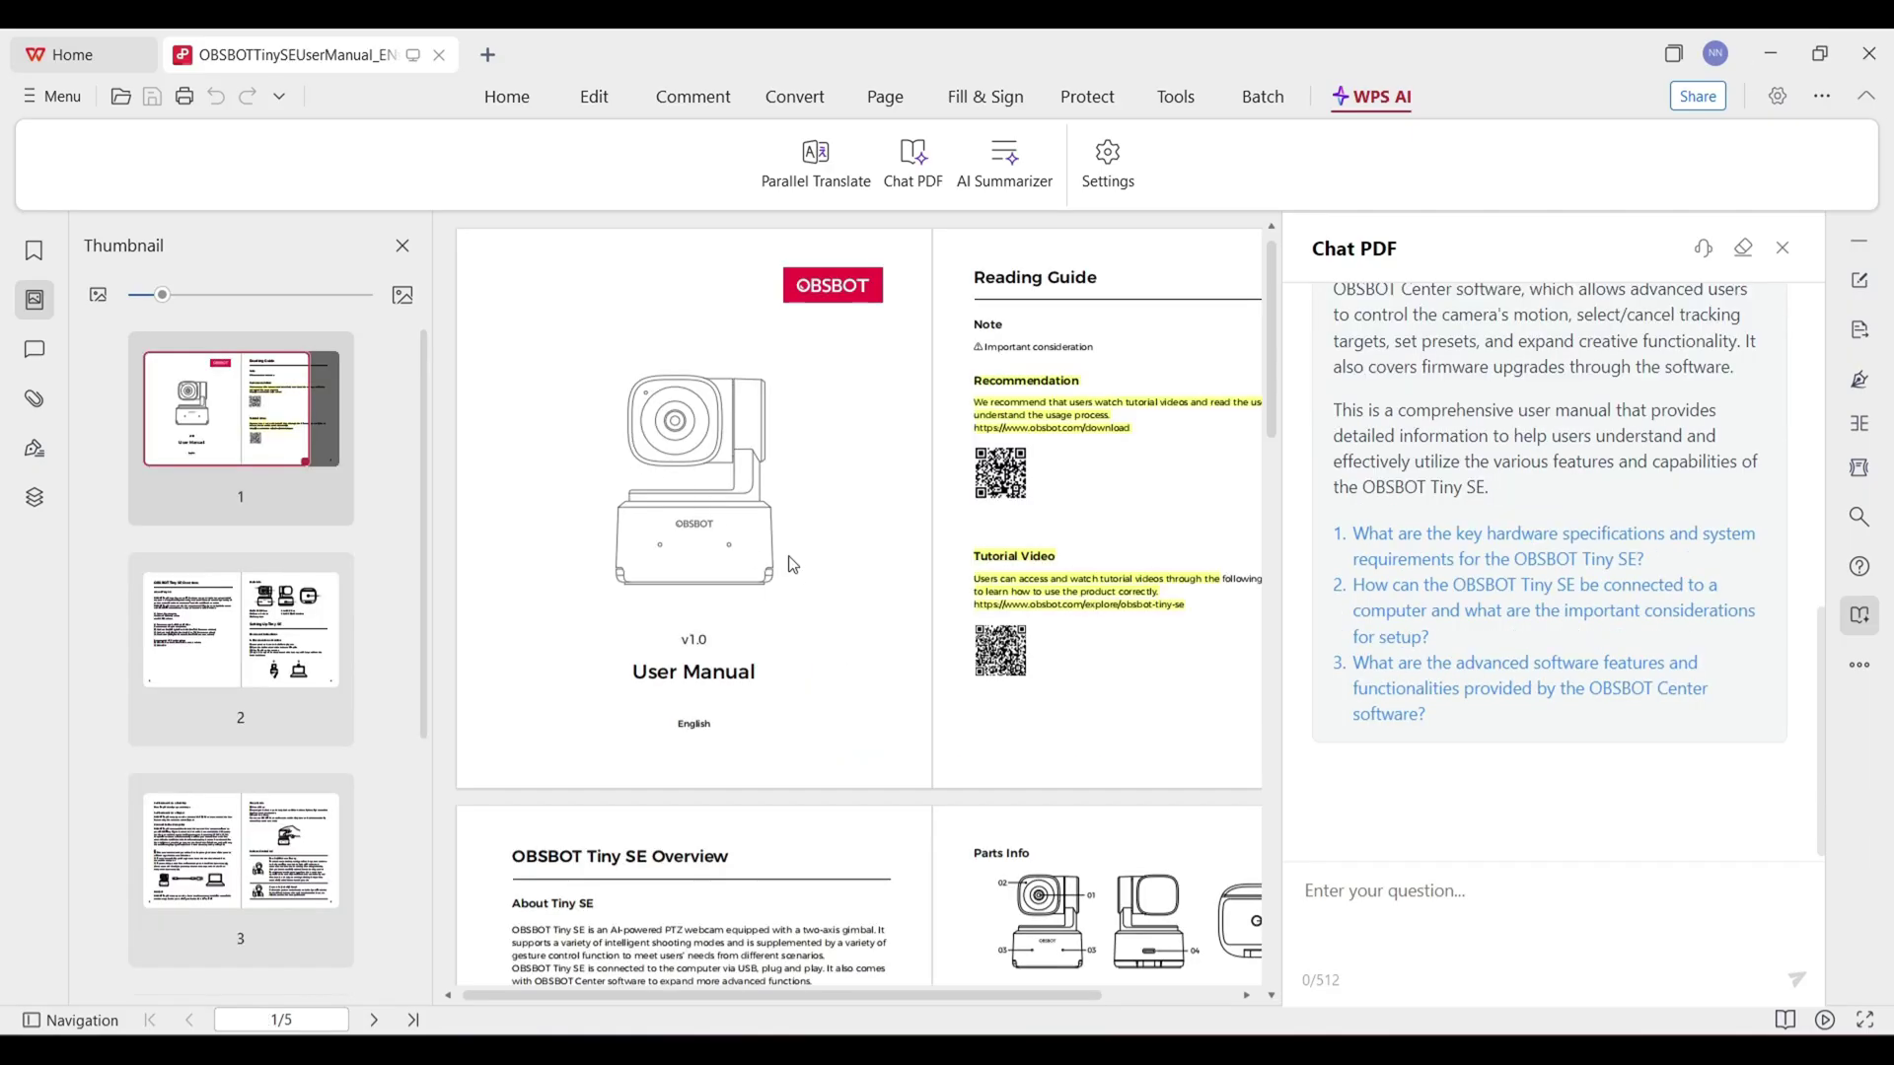
Step: Ask the OBSBOT manual's PDF assistant 'does this camera shoot in 60fps'
left_click(1482, 898)
type("does this camera shoot in 60fp")
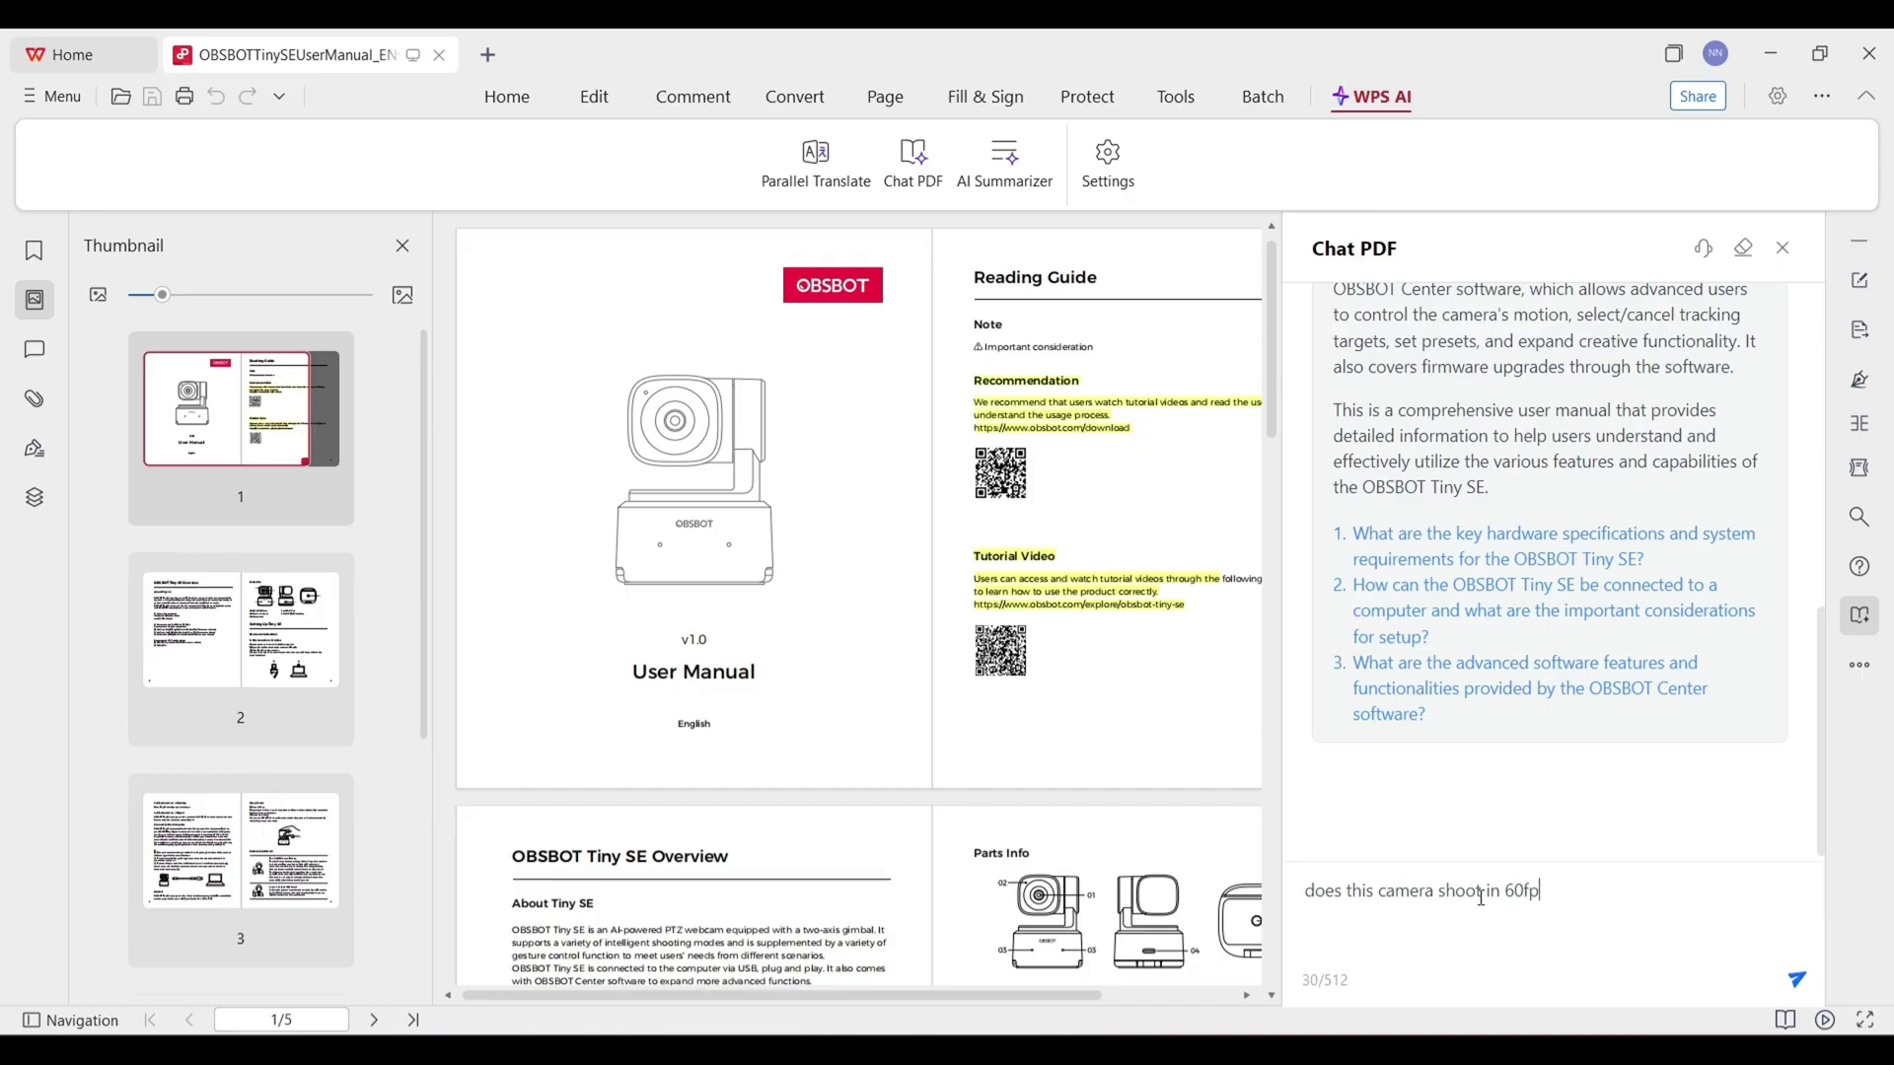
type("s")
key("Return")
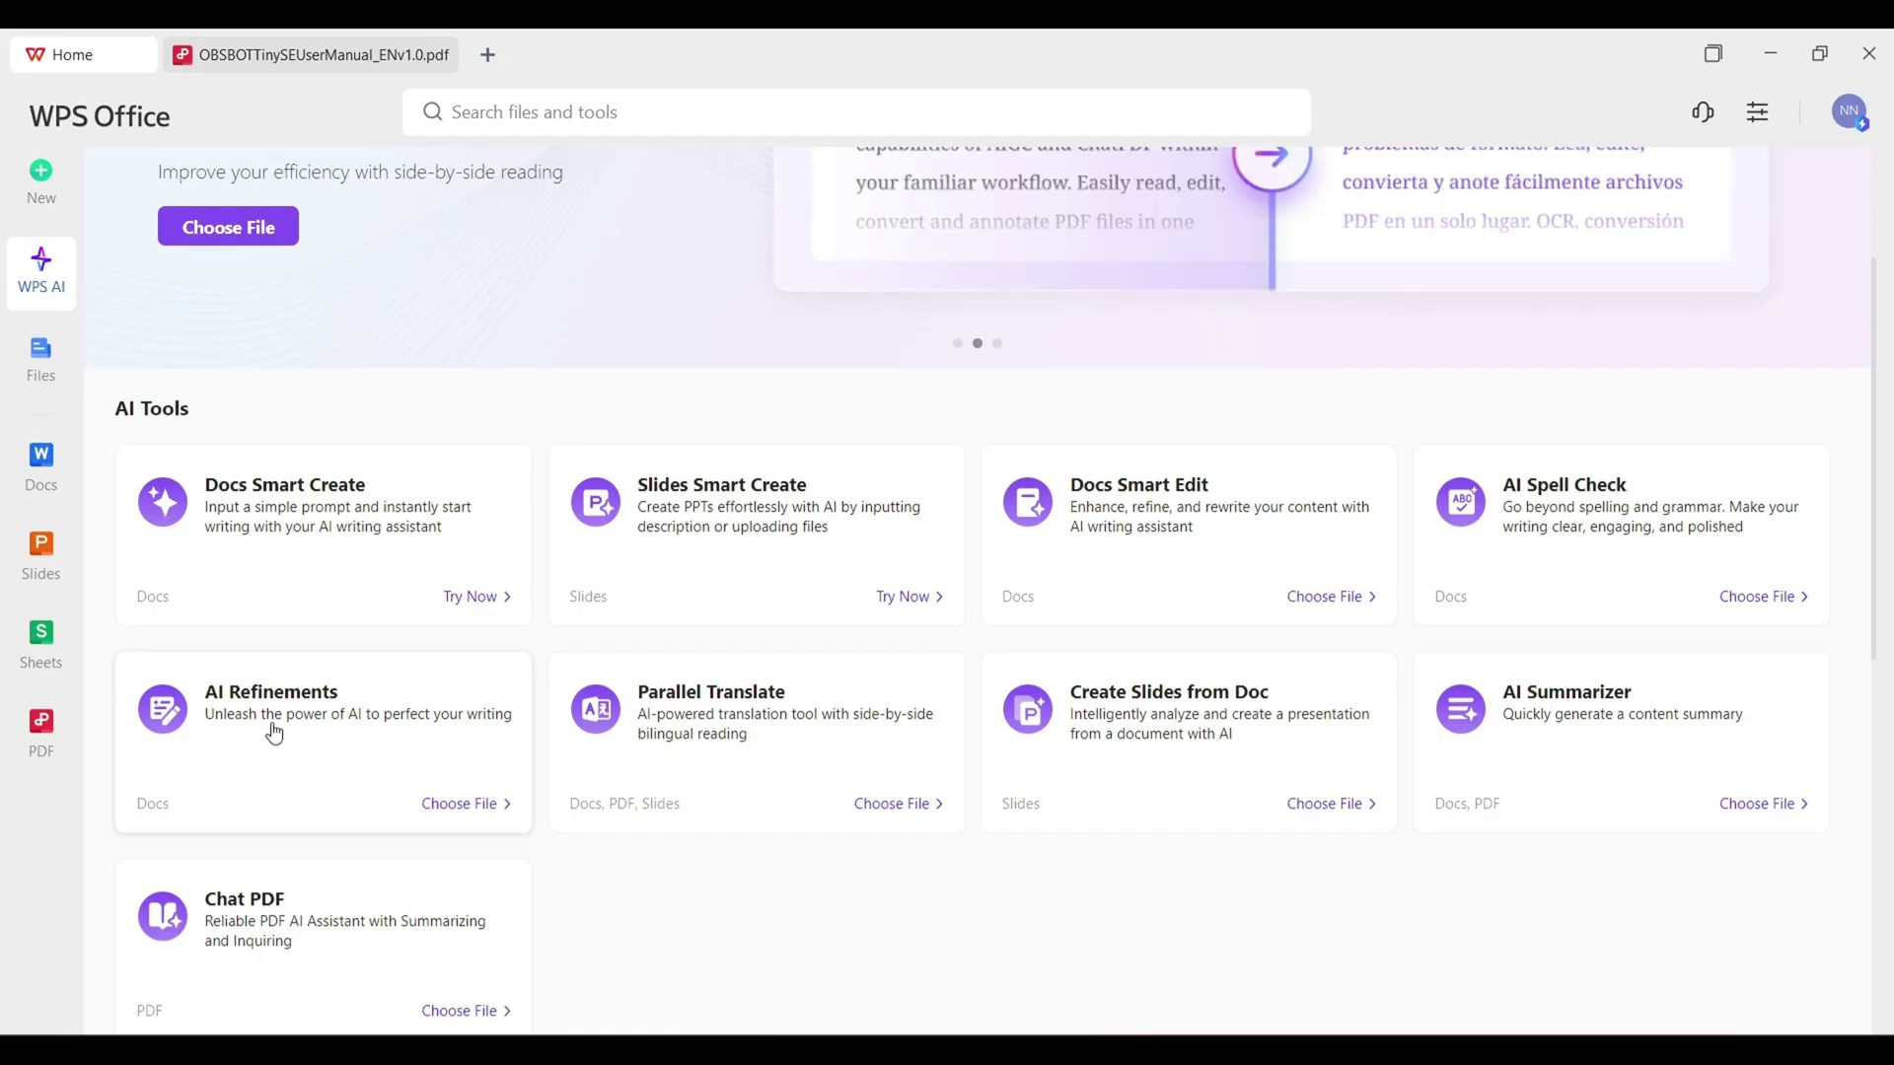
scroll(379, 729, "down", 1)
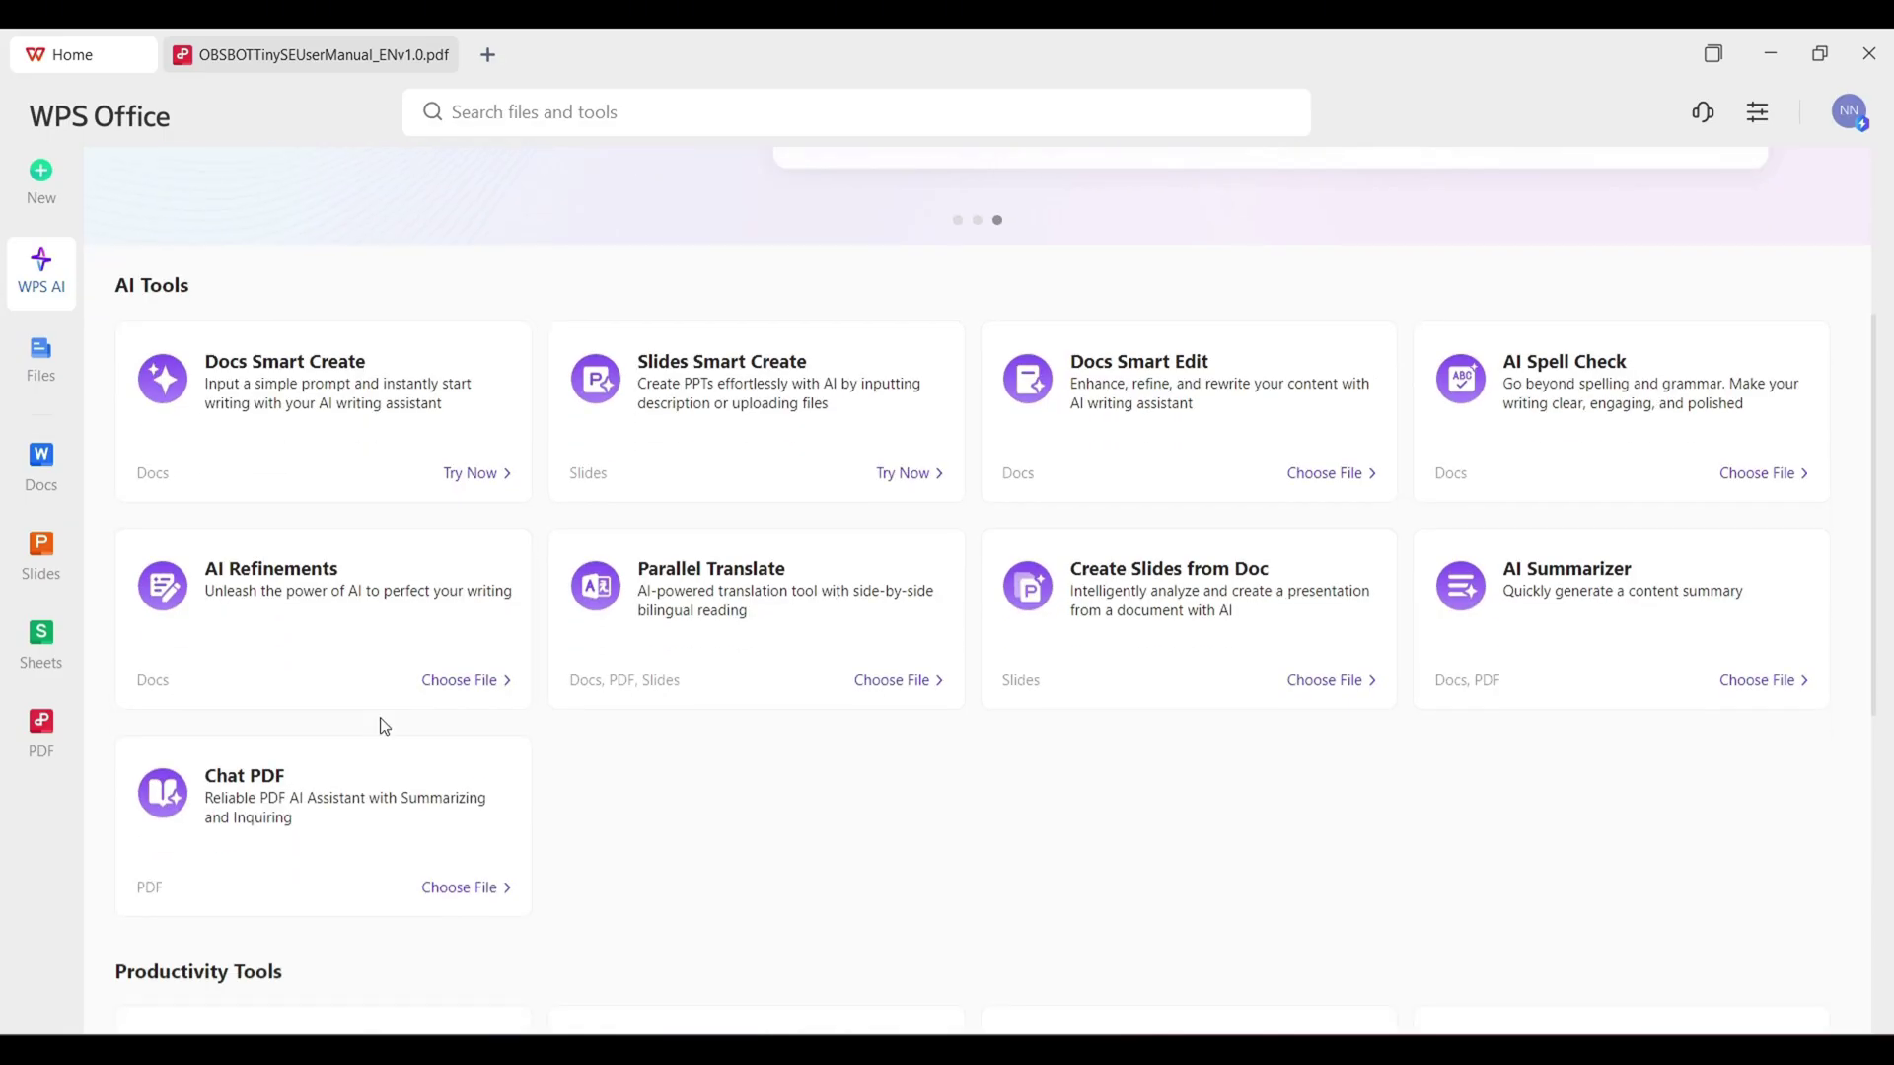
scroll(380, 725, "down", 1)
scroll(435, 621, "down", 4)
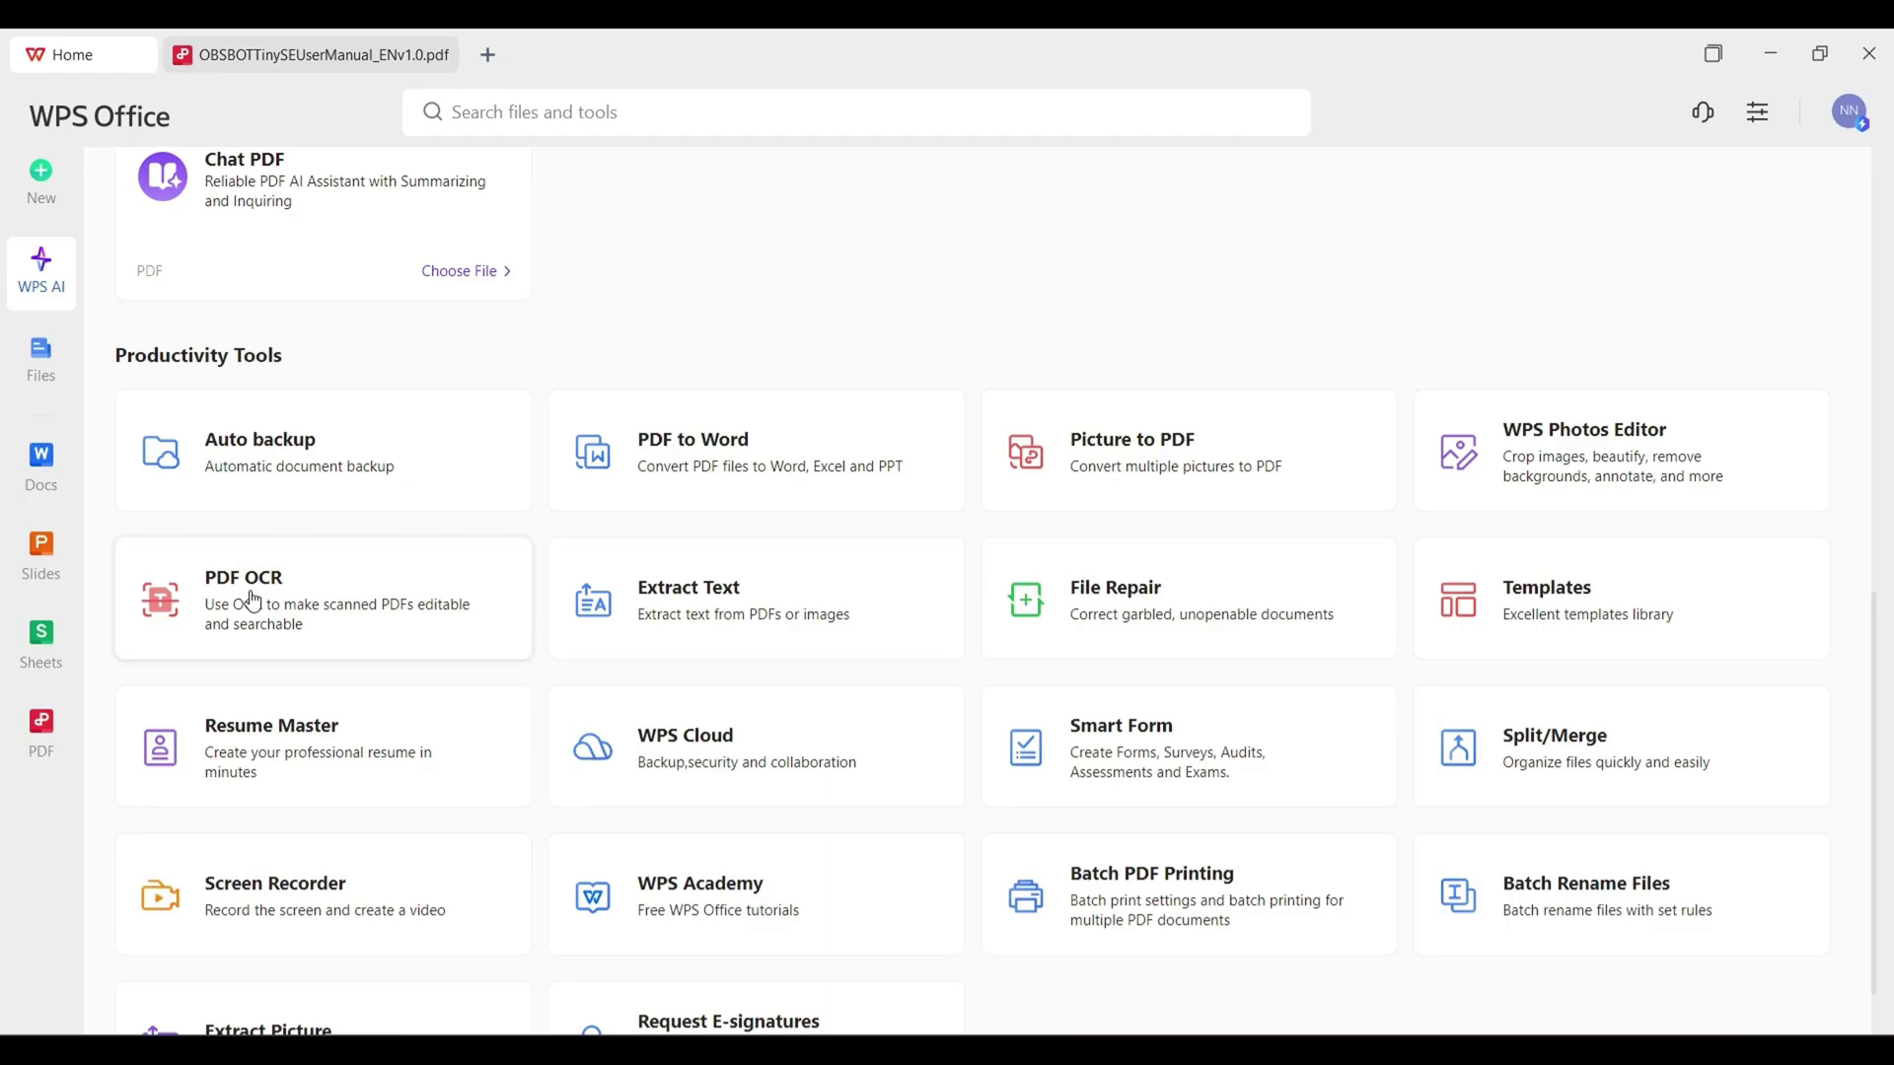
scroll(918, 473, "down", 1)
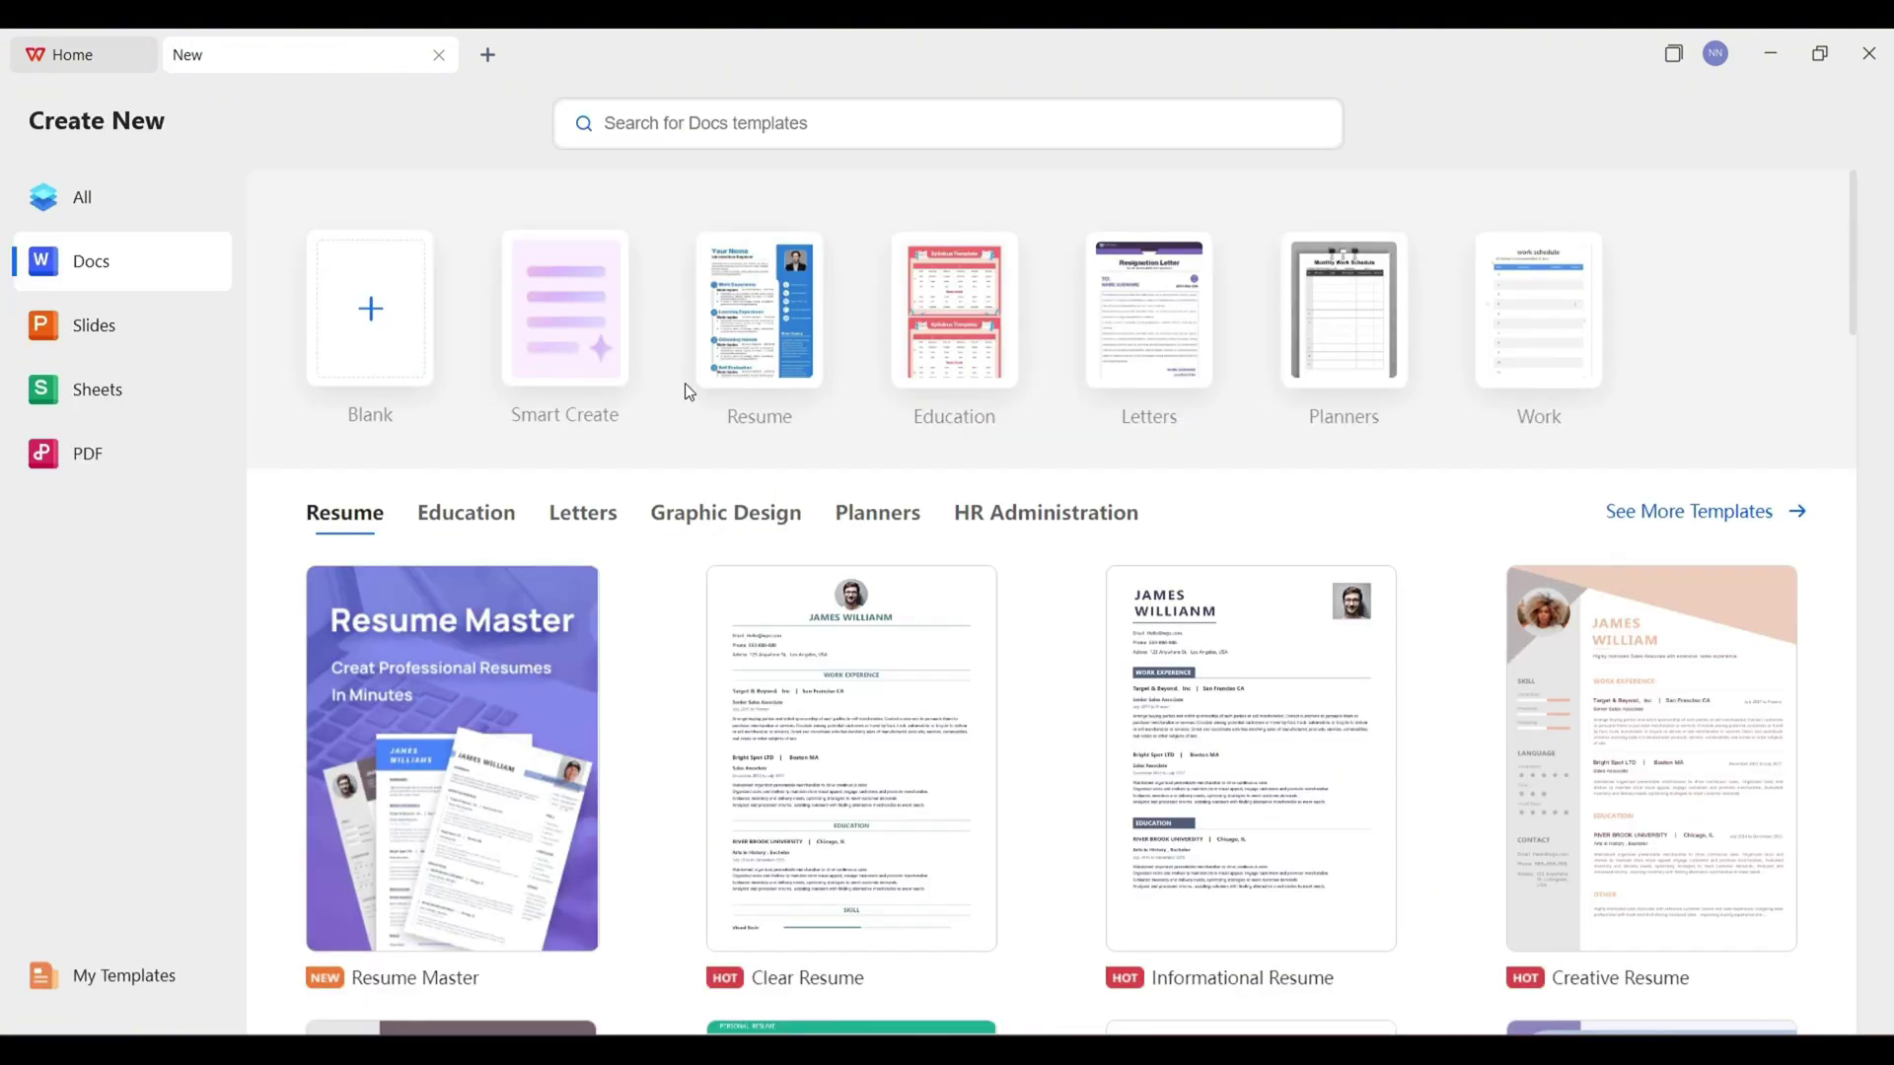
Step: Generate a Smart Create document from the prompt 'create an outline for a youtube video on WPS Offic'
left_click(572, 316)
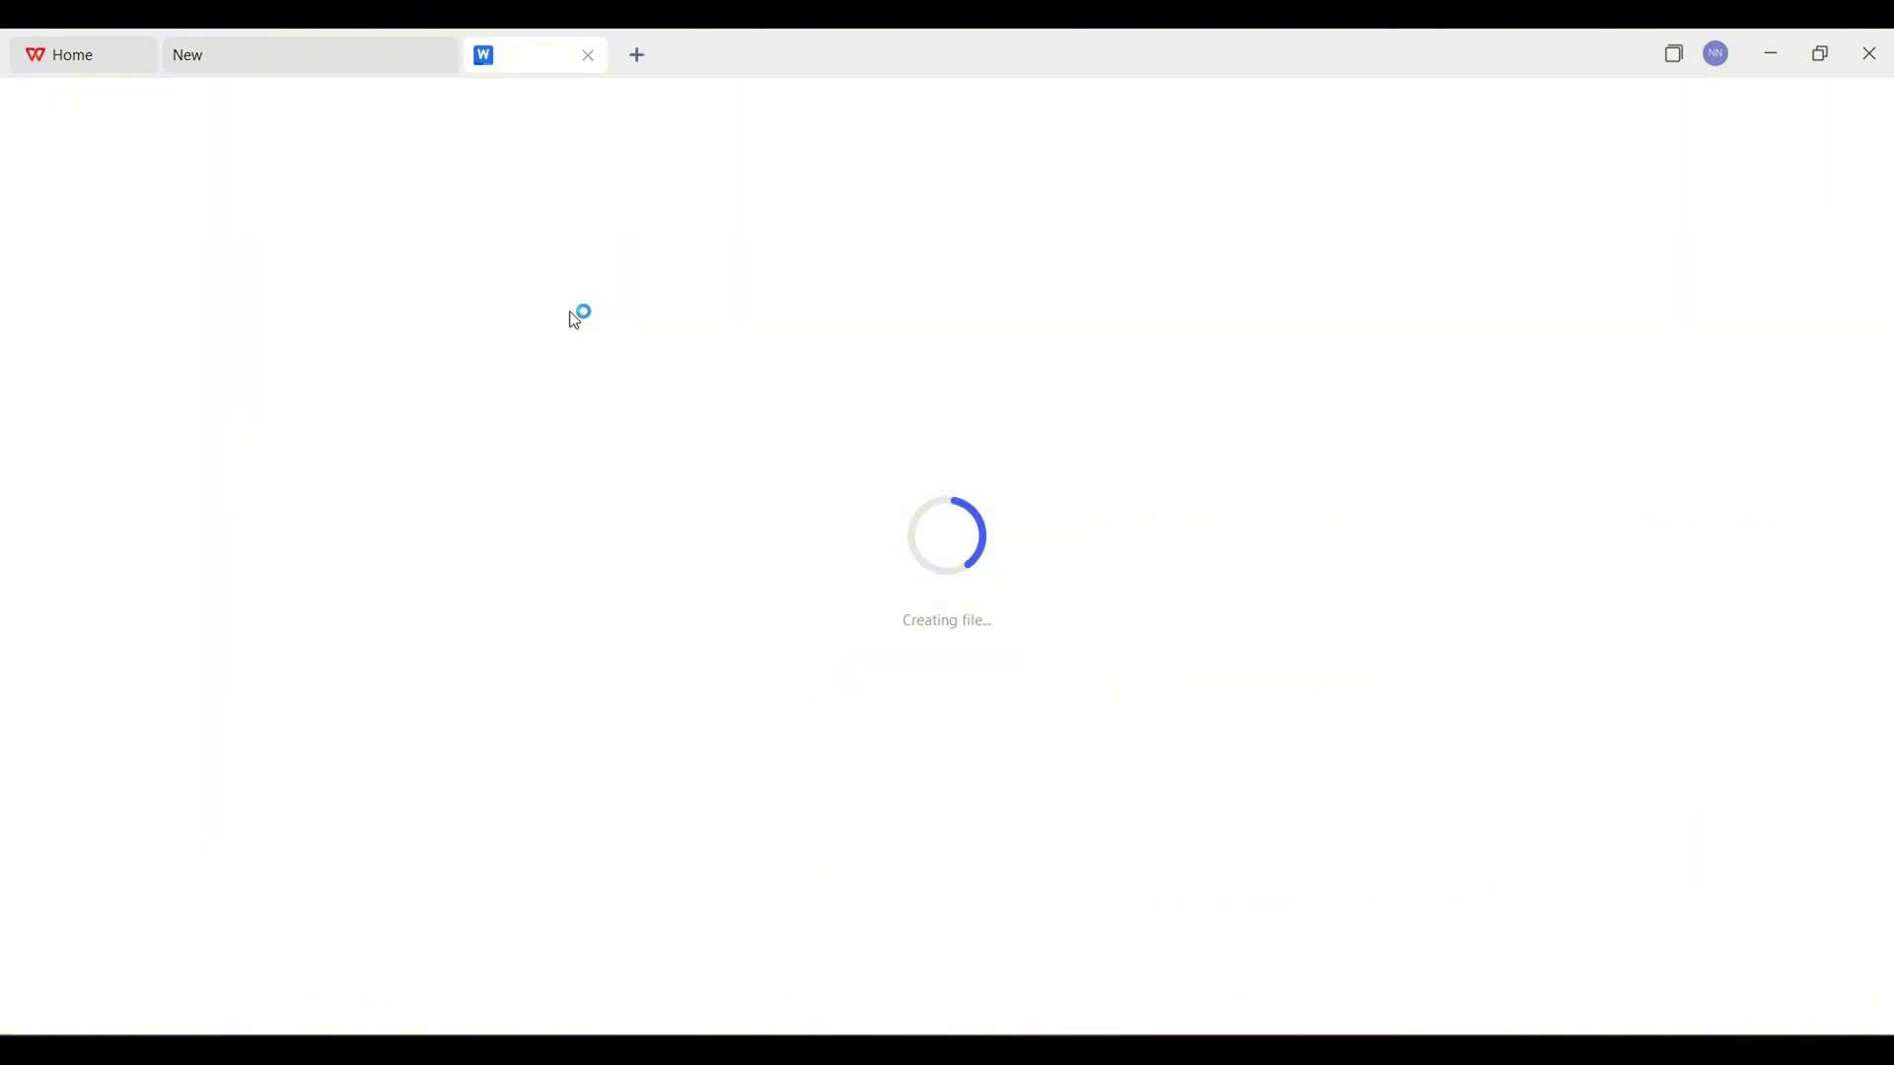
type("crea")
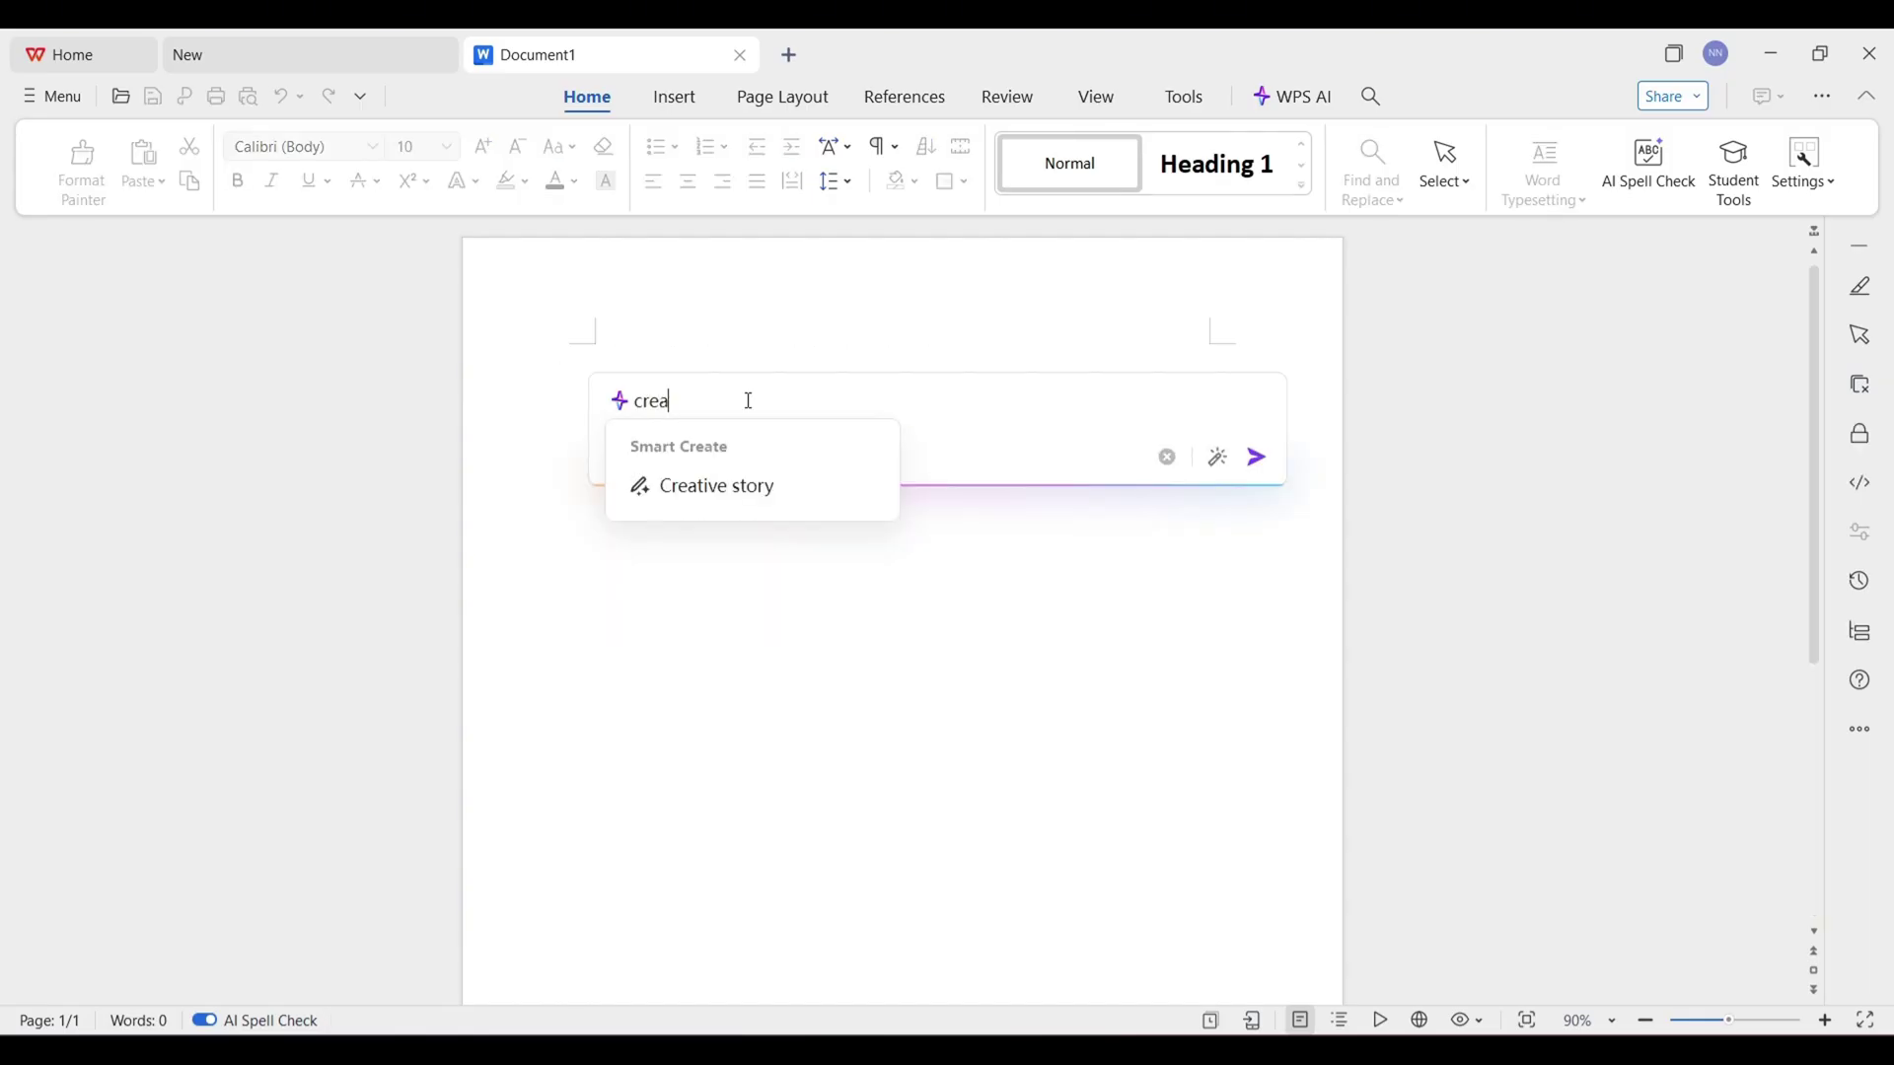
type("te an outl")
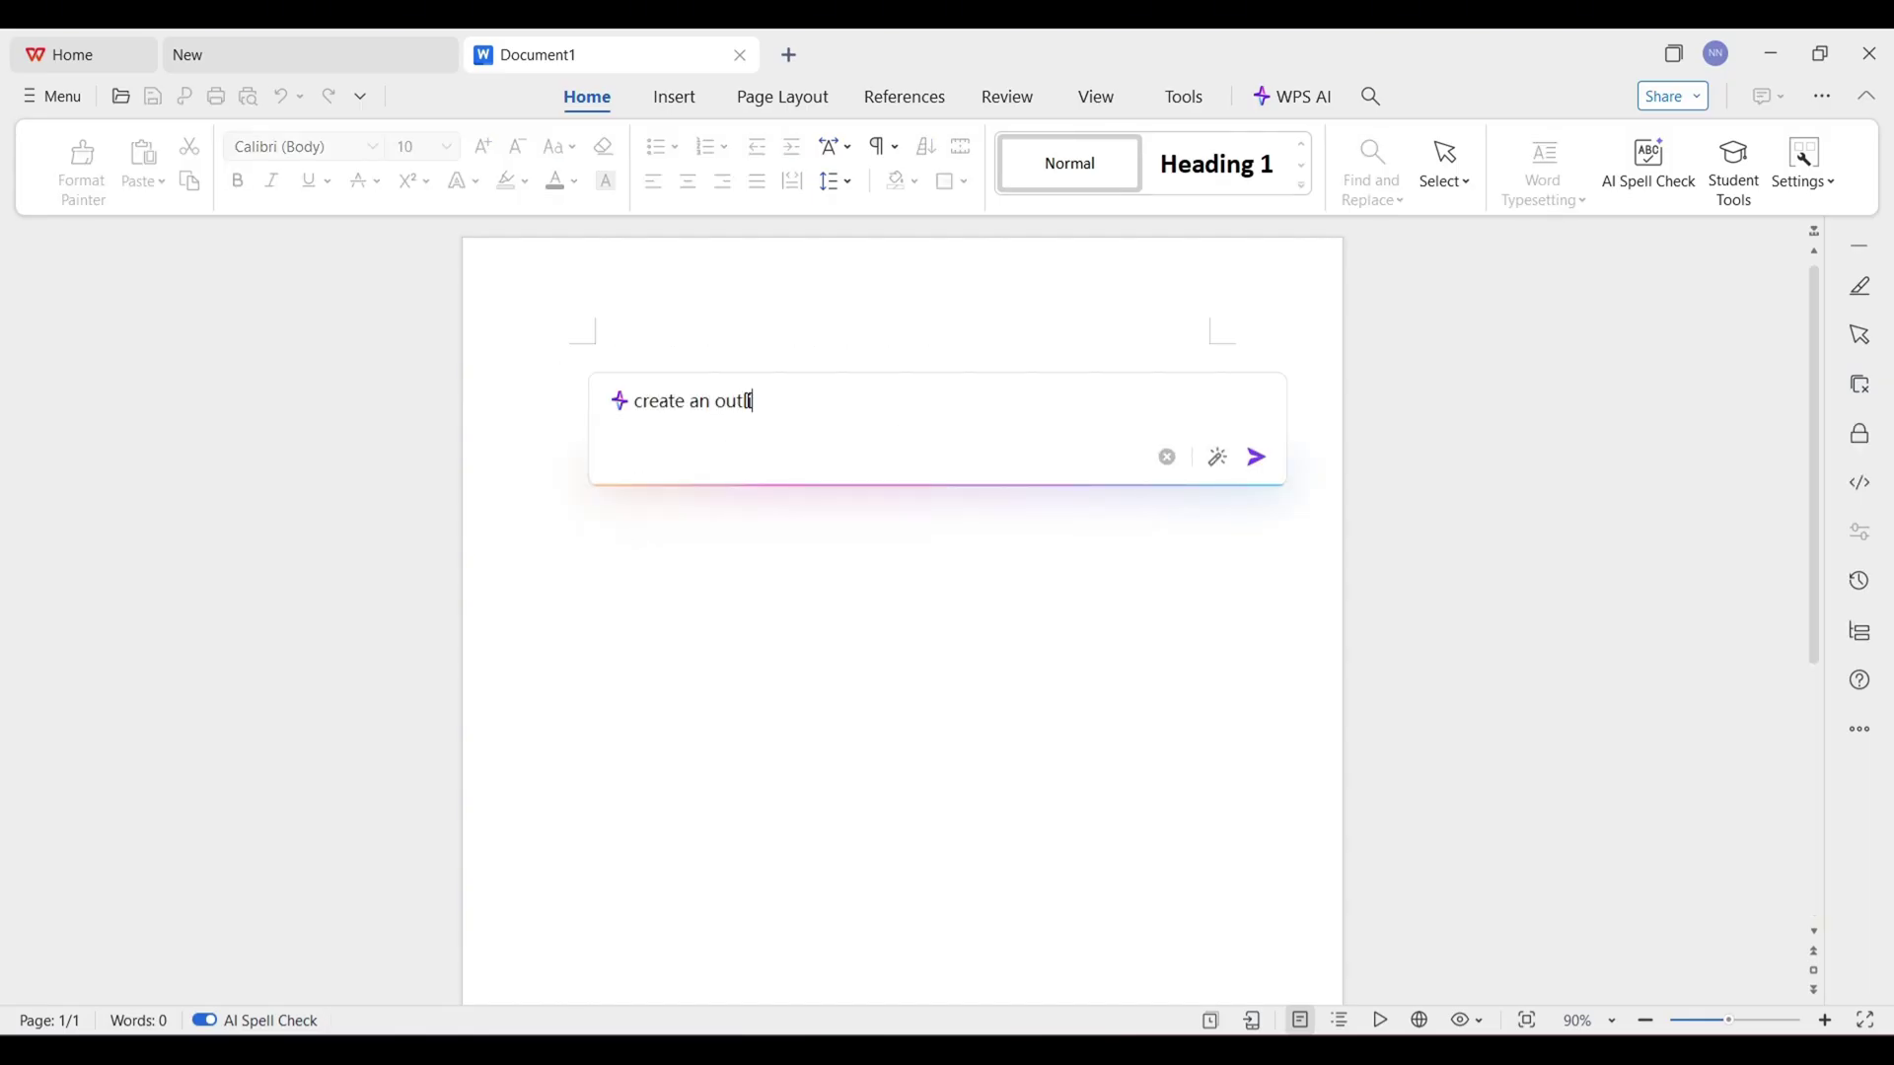
type("ine for a youtube video on WPS")
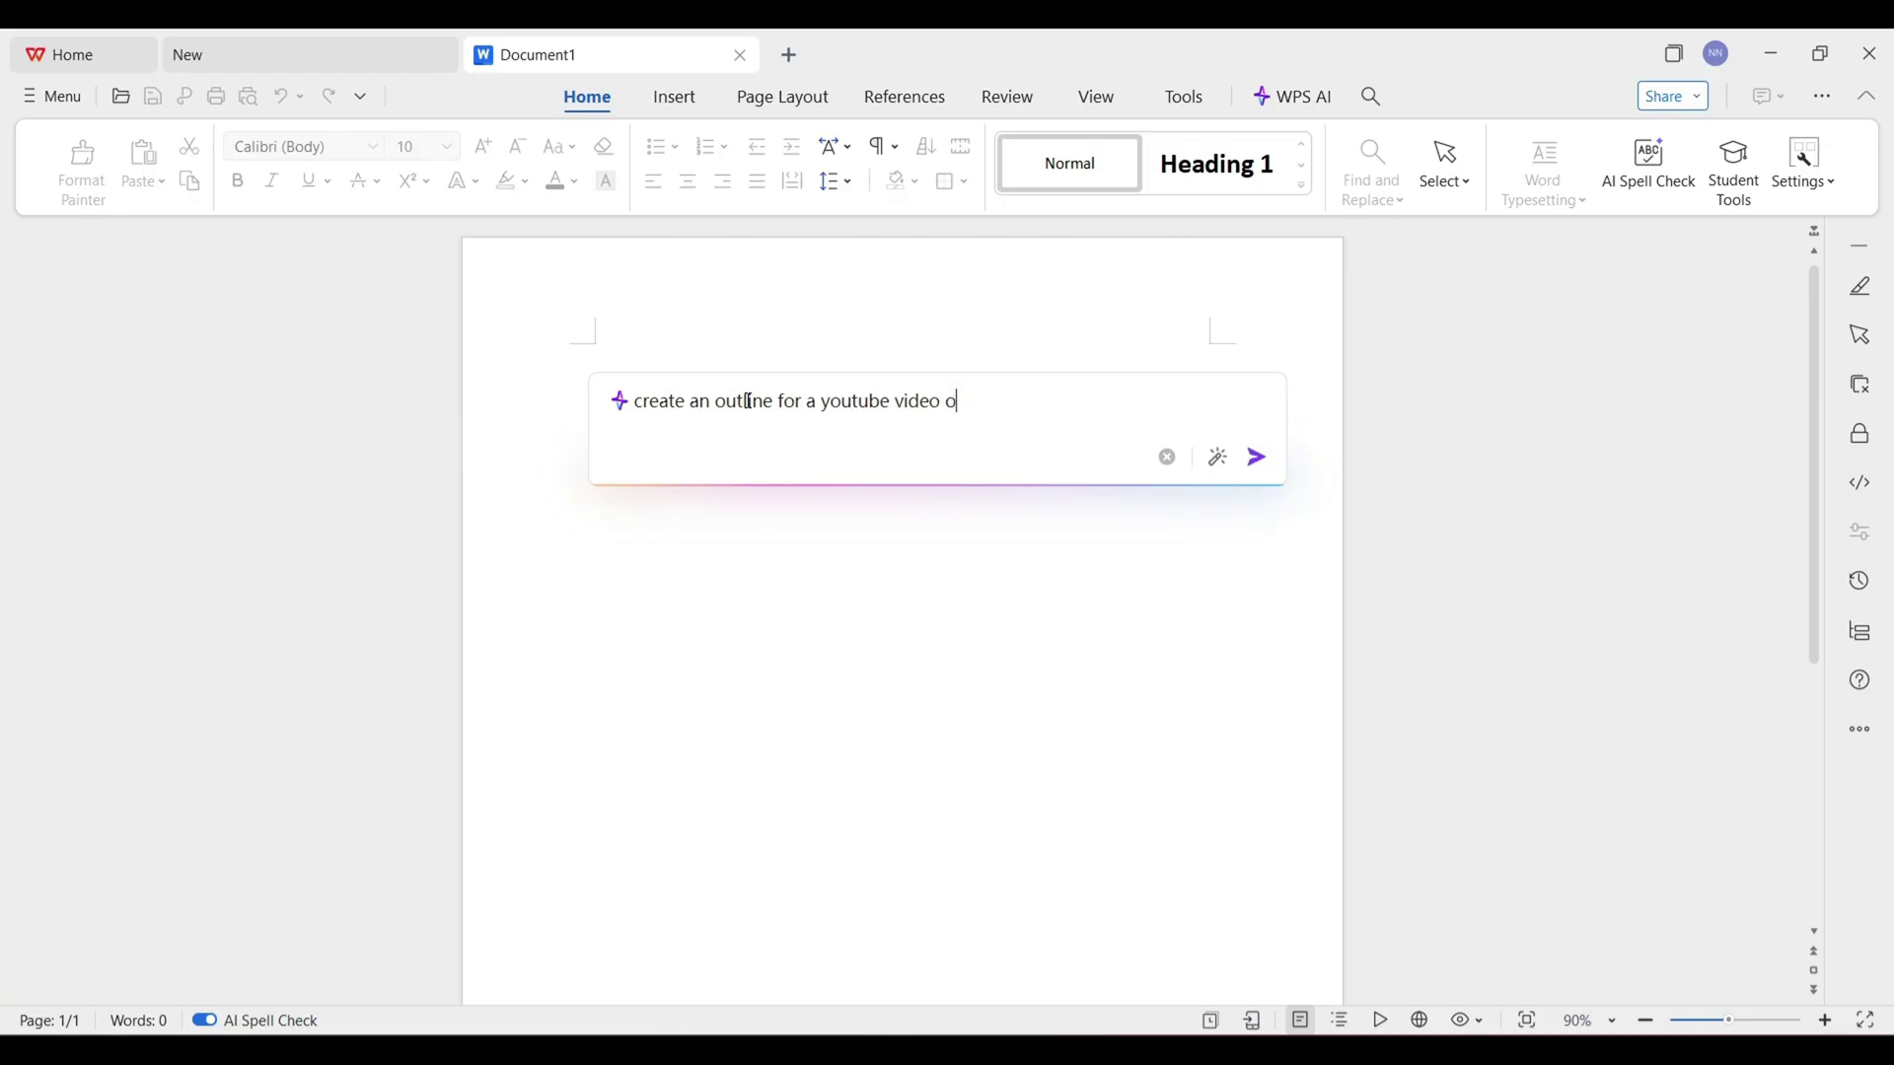
type(" Offic")
key("Return")
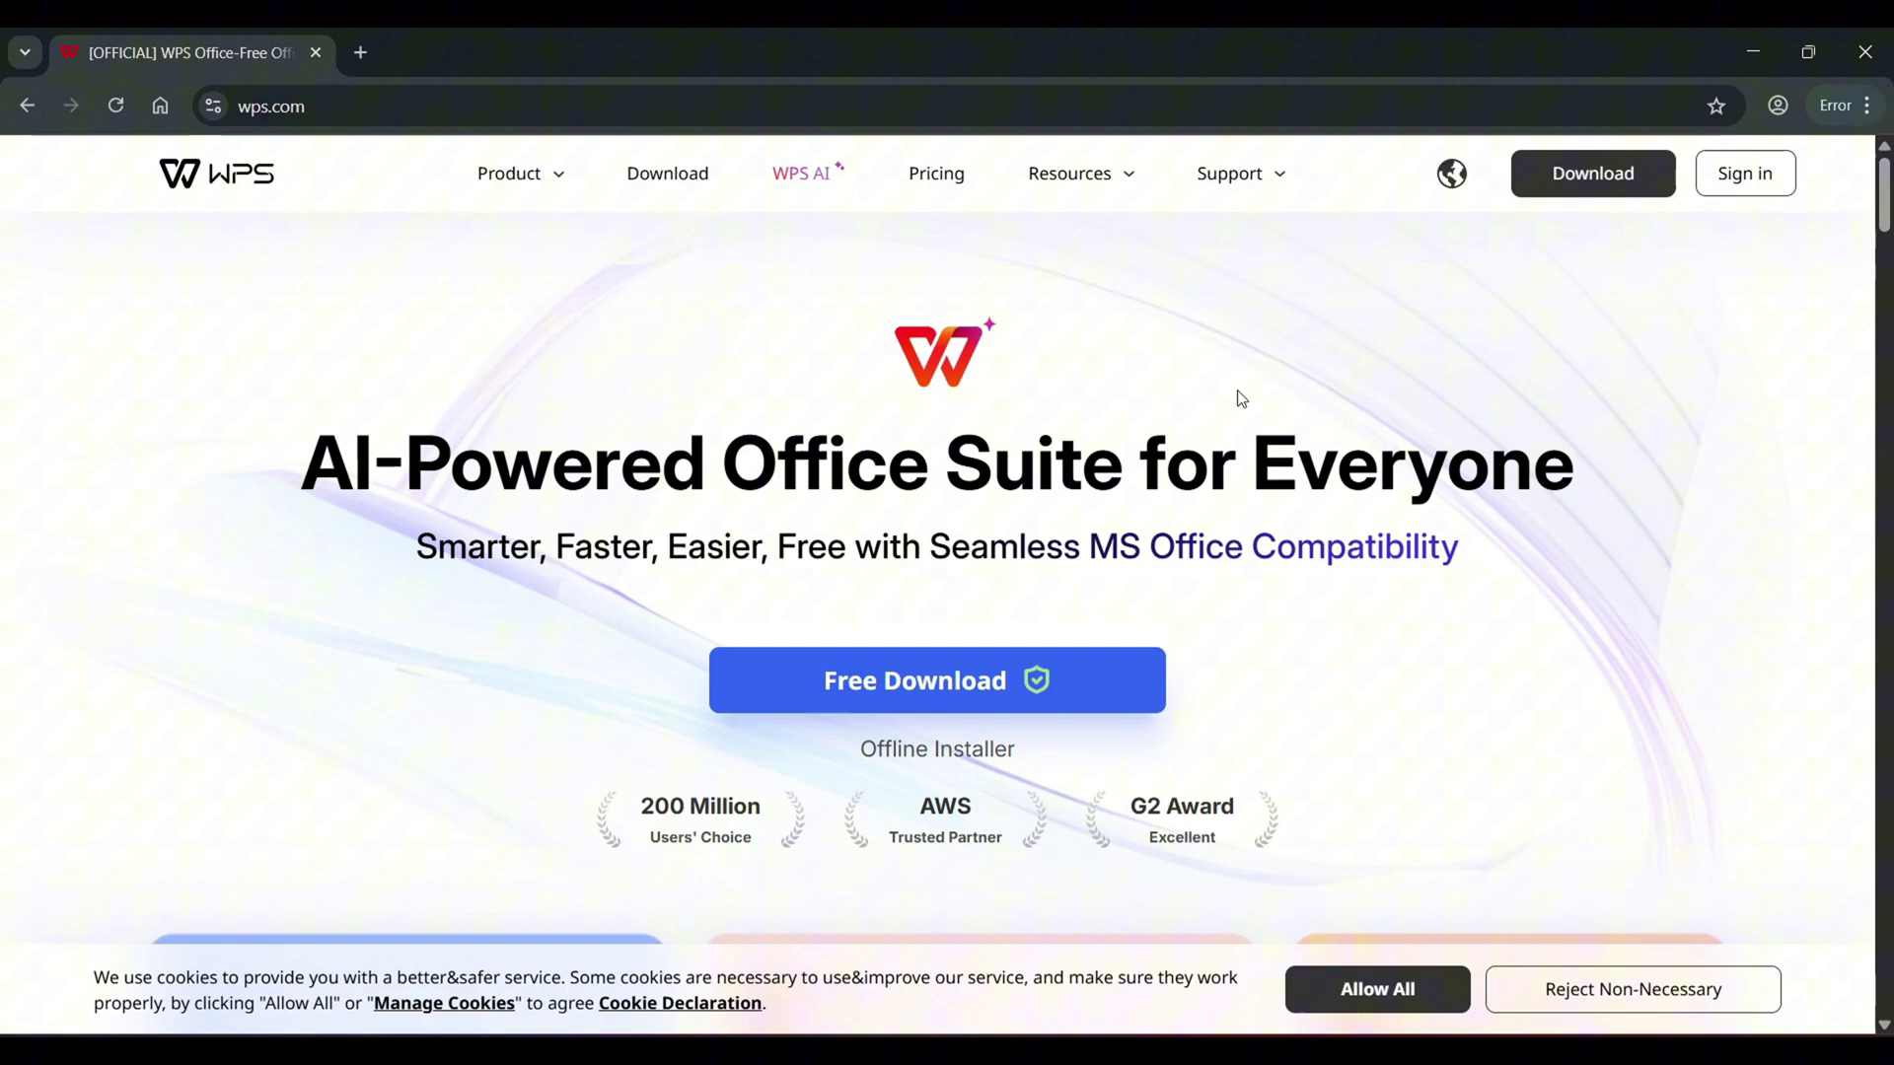
Step: Go to the wps.com Pricing page and scroll down to the individual plan cards
left_click(944, 189)
scroll(529, 412, "down", 1)
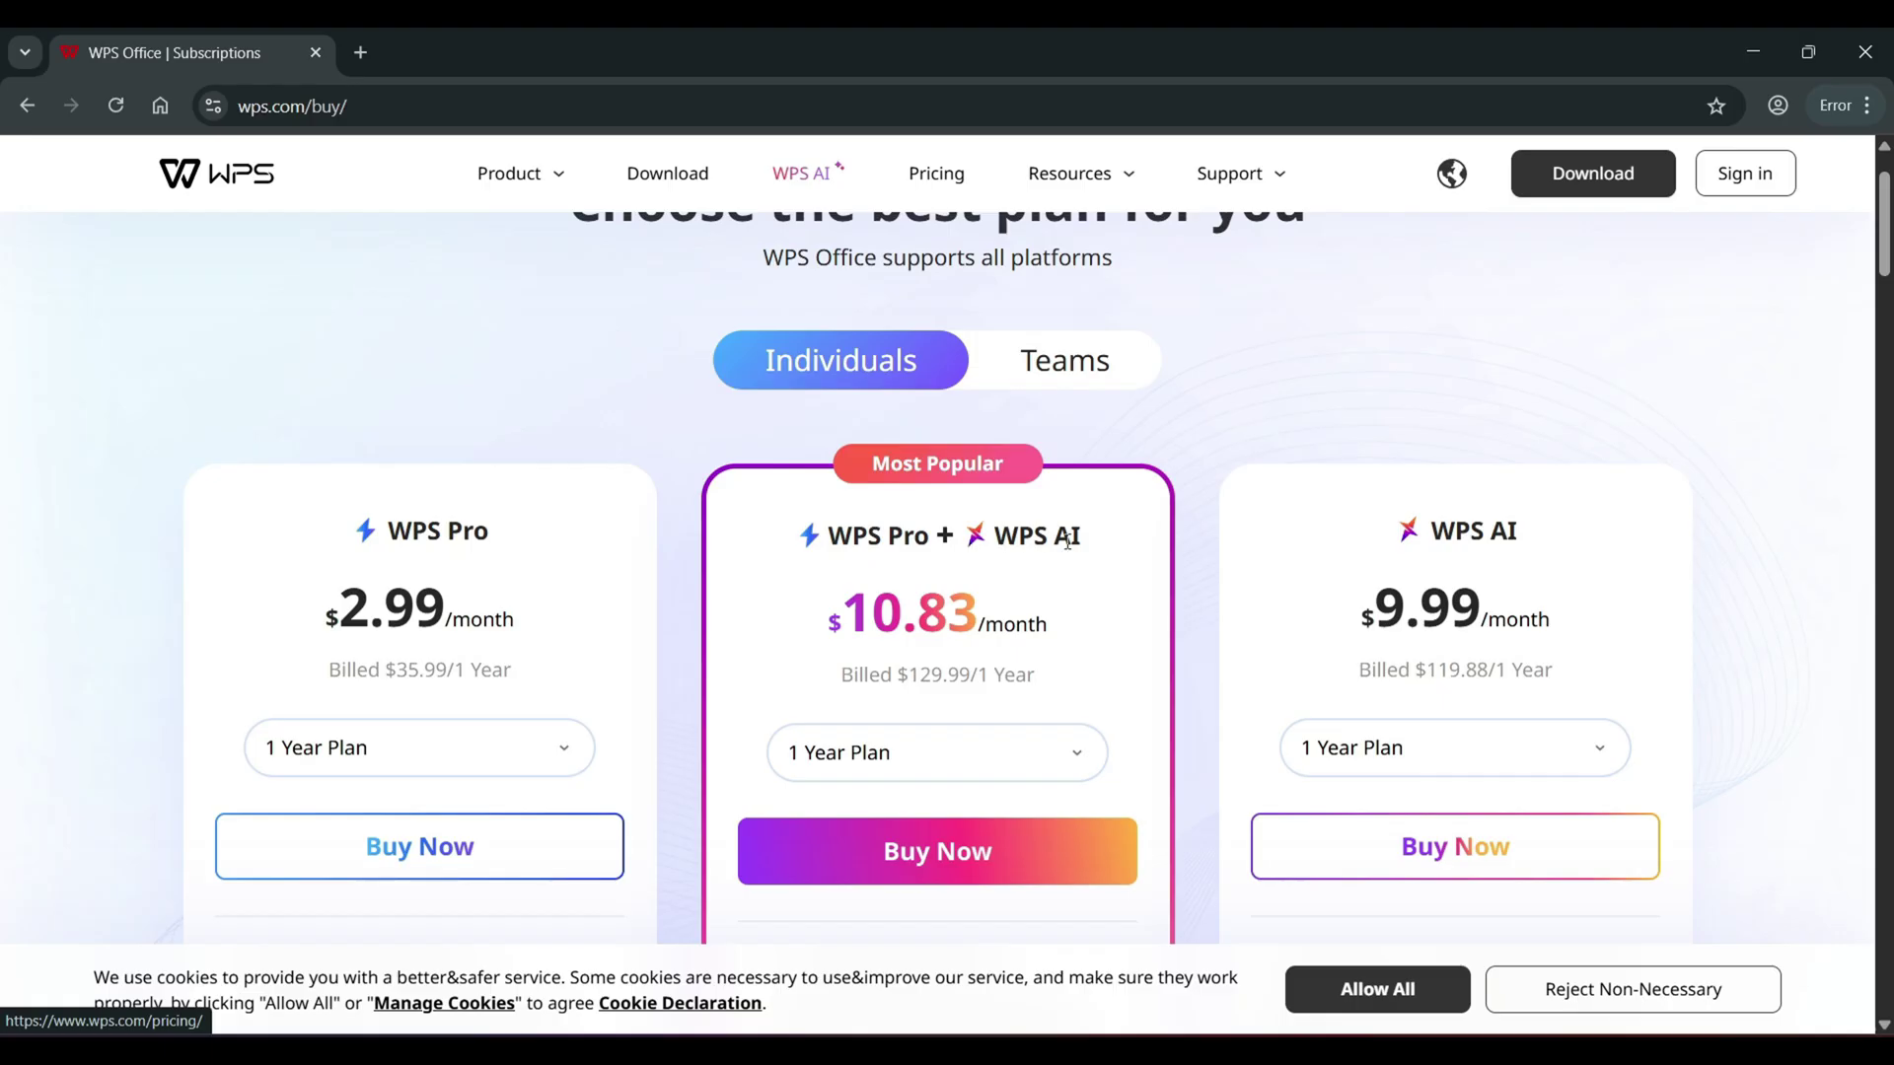
scroll(965, 511, "down", 1)
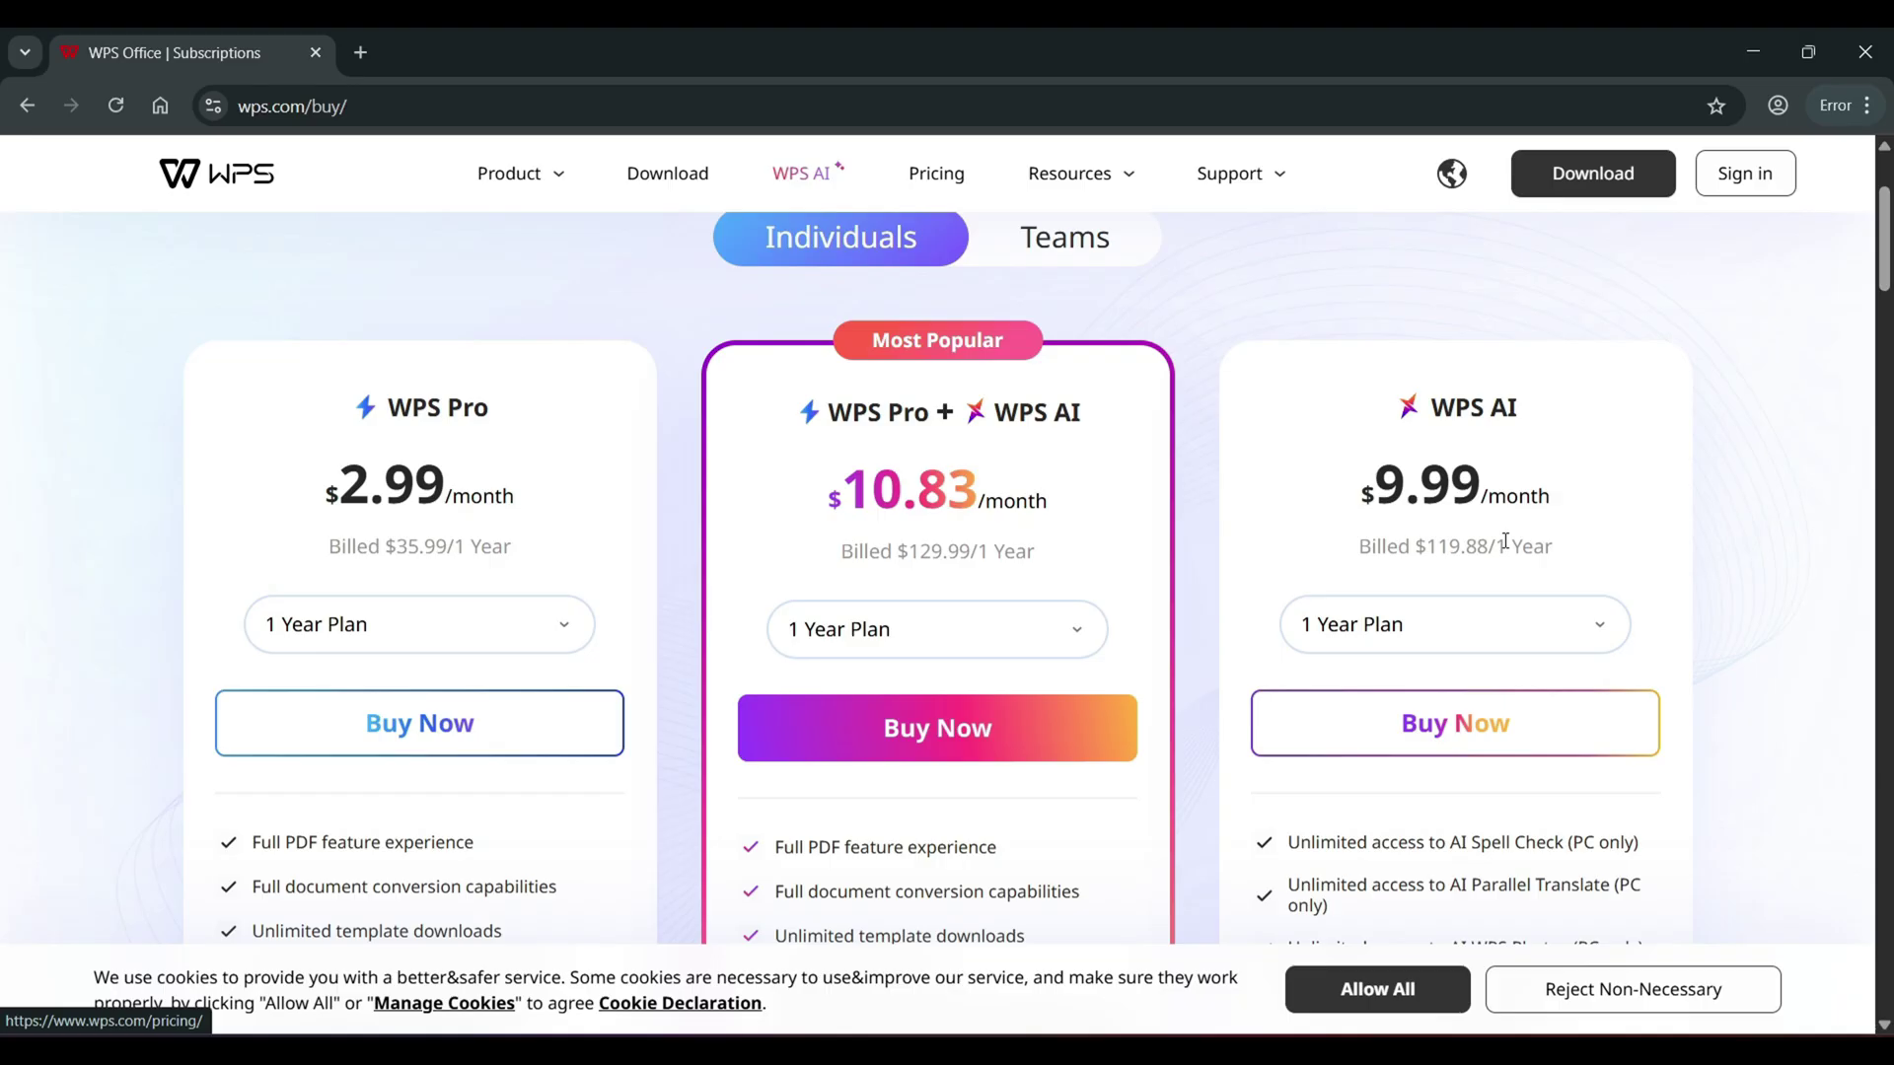
Step: Check WPS Pro's 3 Months Plan price, then set it back to the 1 Year Plan
scroll(1504, 543, "down", 2)
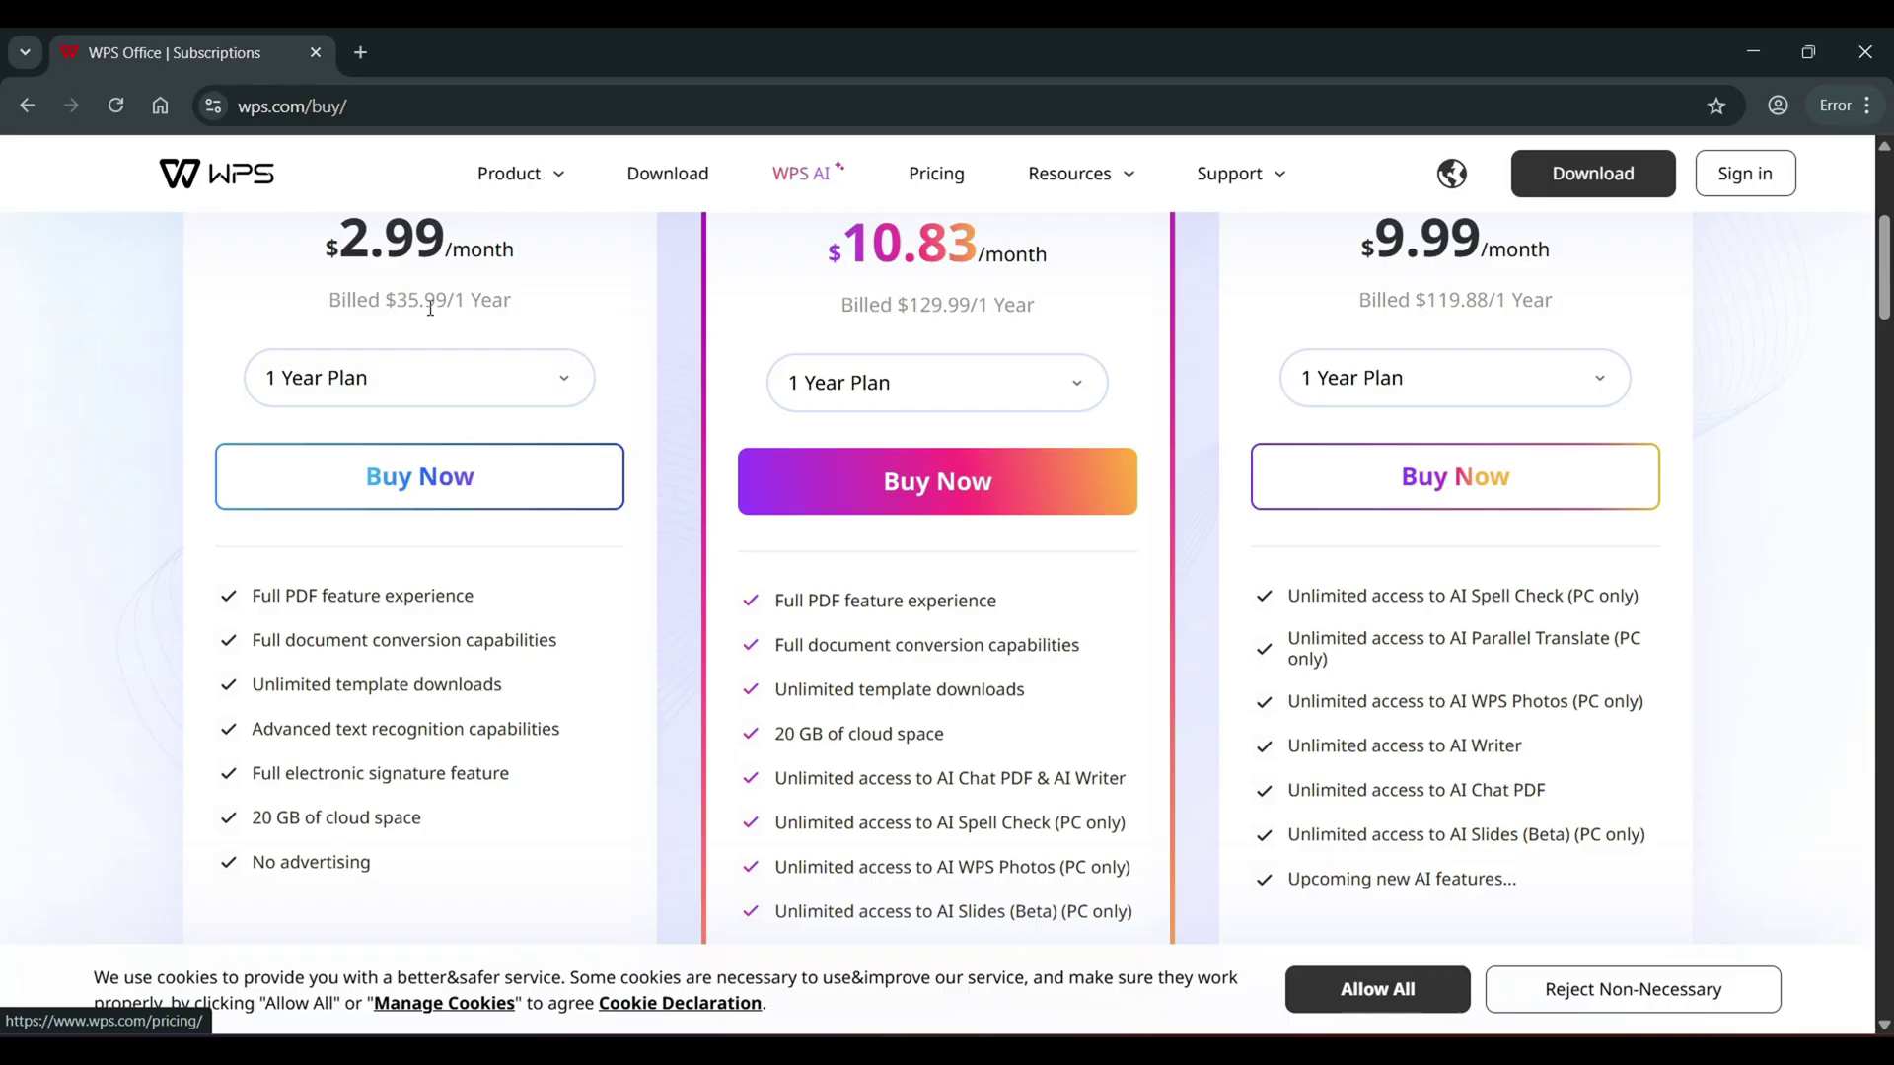
left_click(465, 385)
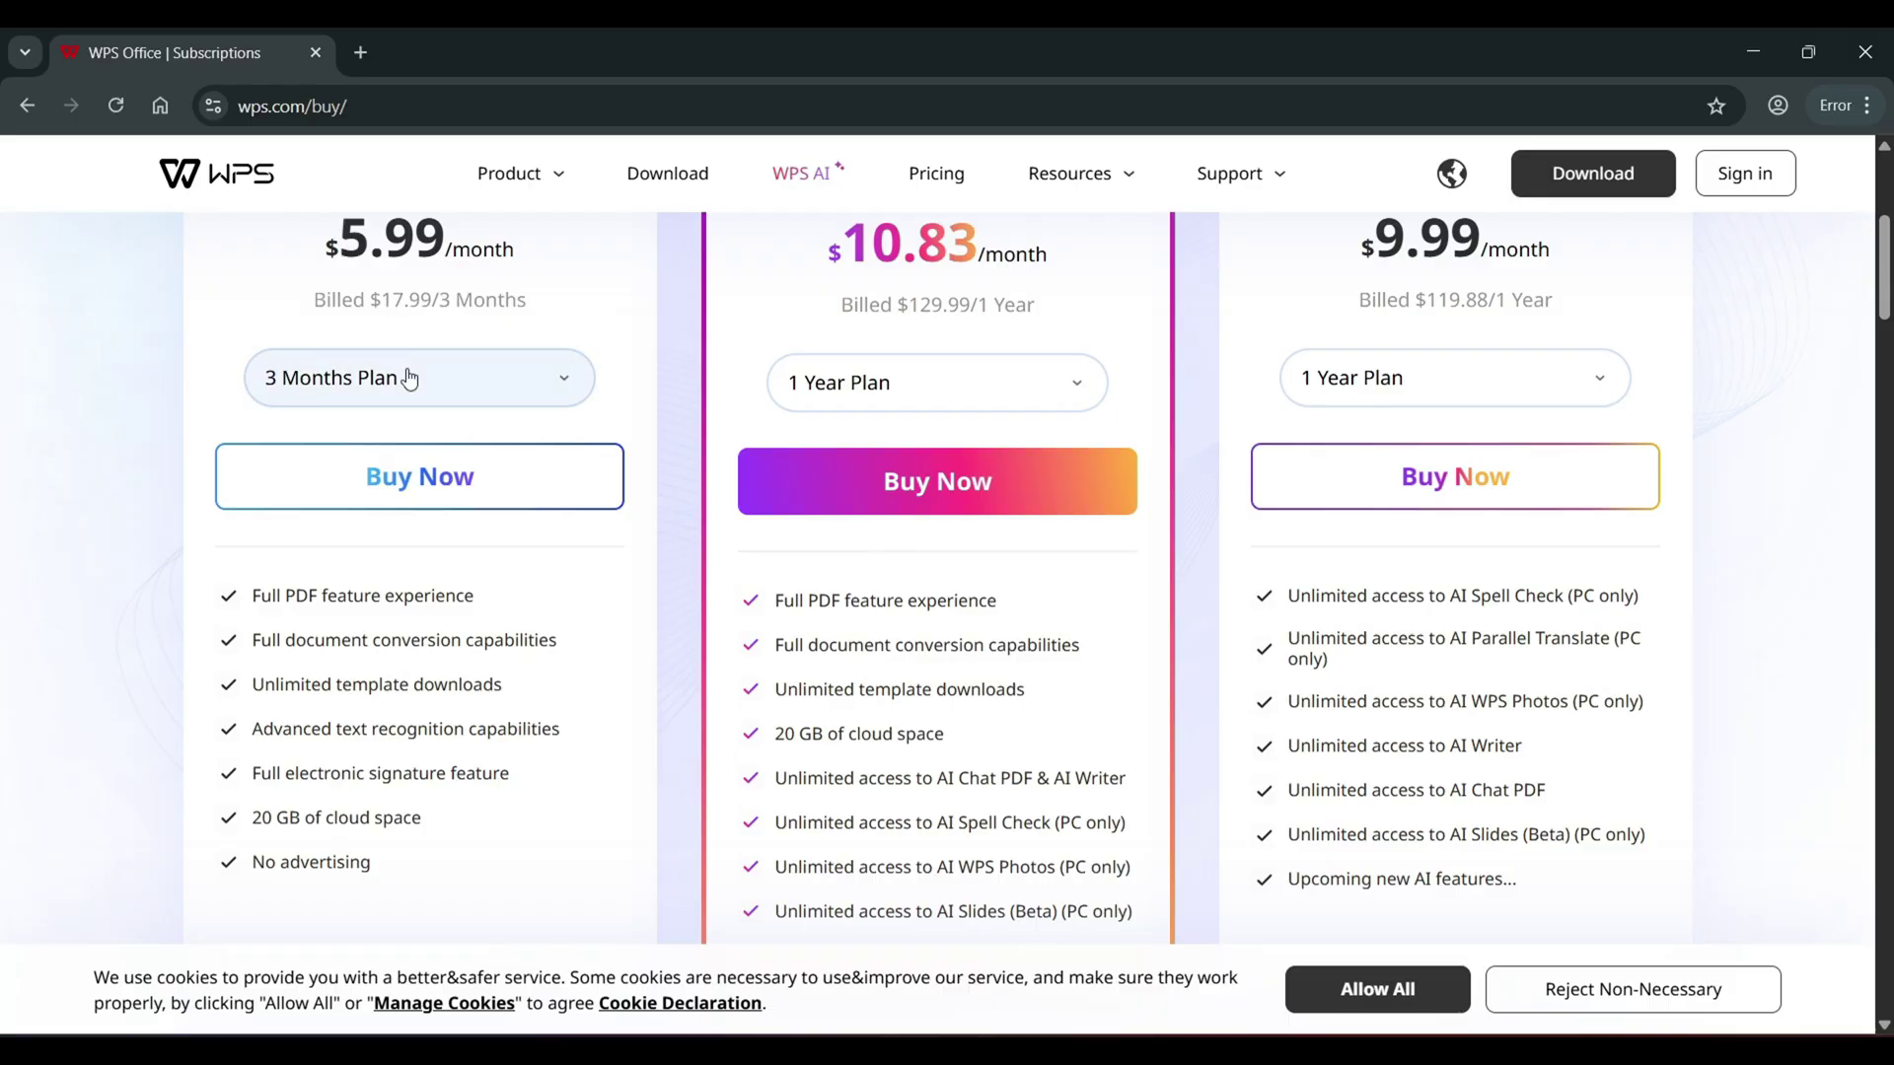
left_click(470, 374)
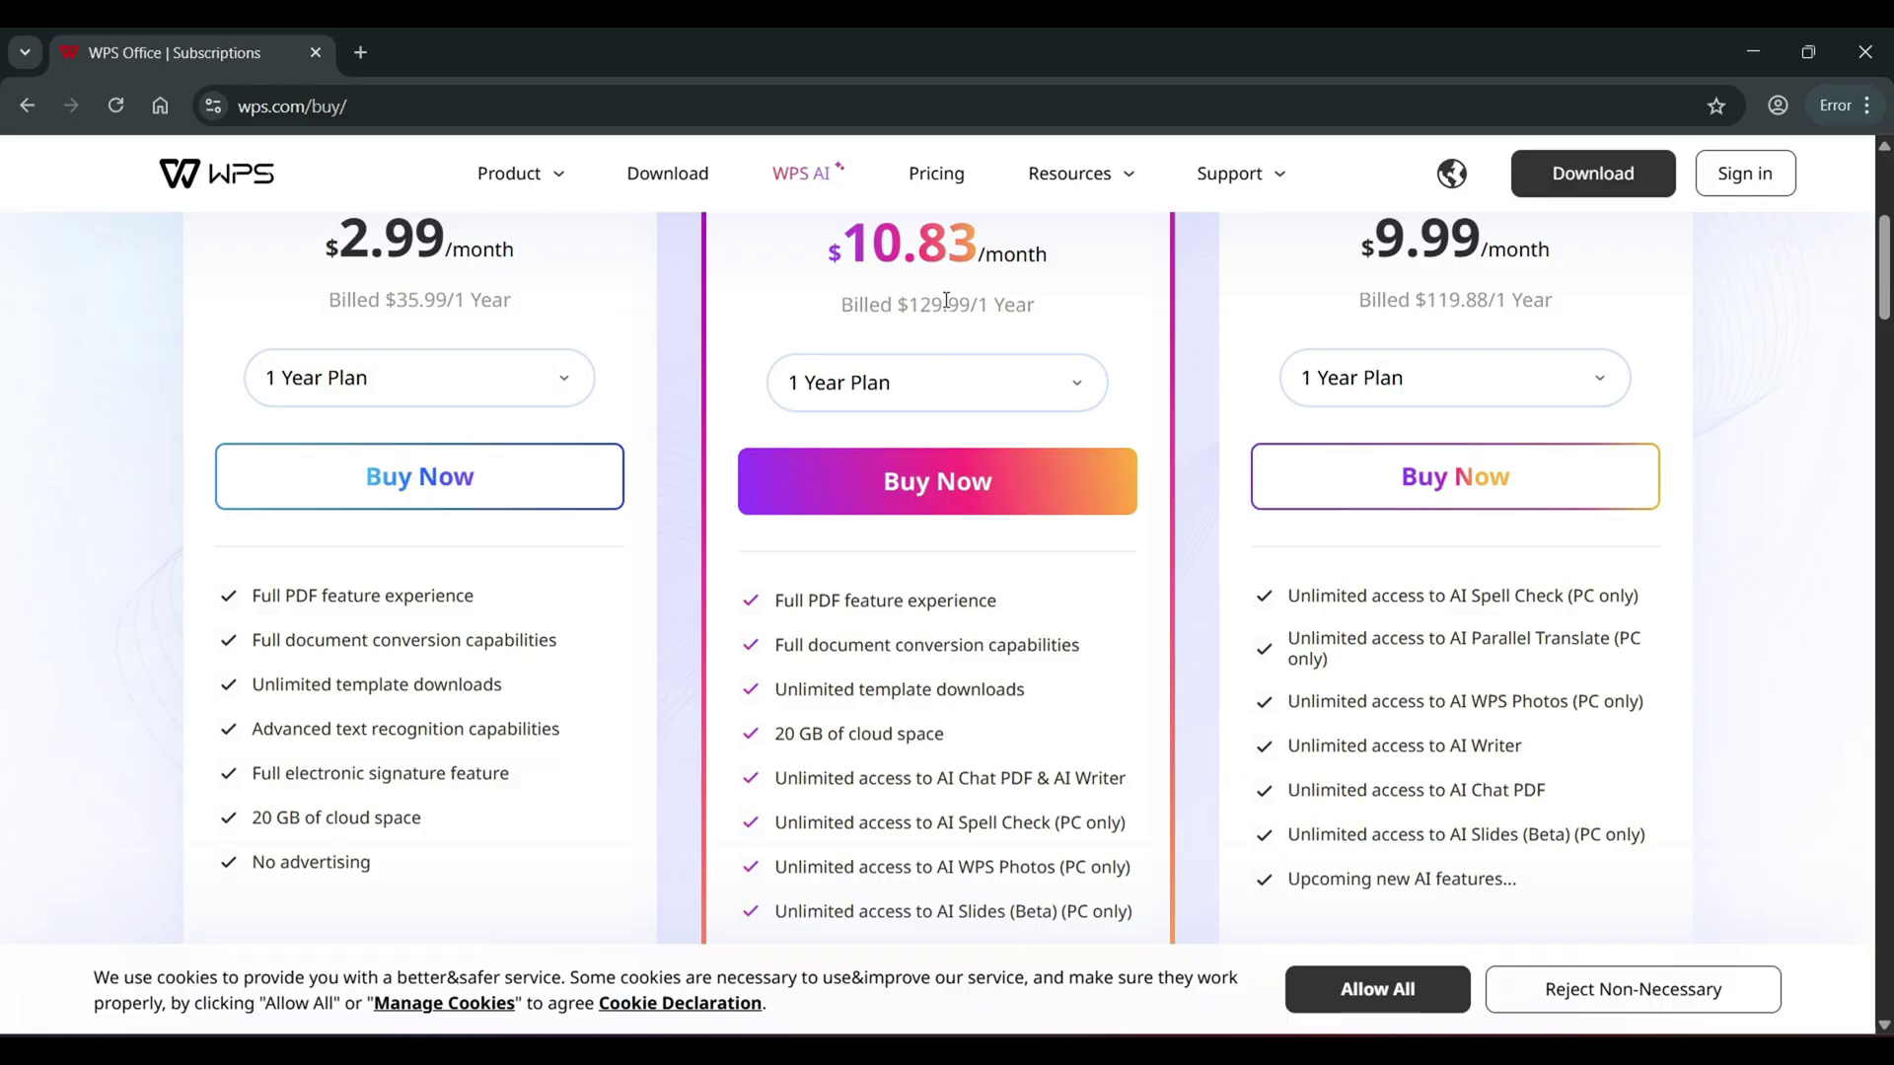
Step: Switch to Teams pricing, showing WPS Pro for Teams at $2.49/month/user
scroll(947, 302, "down", 1)
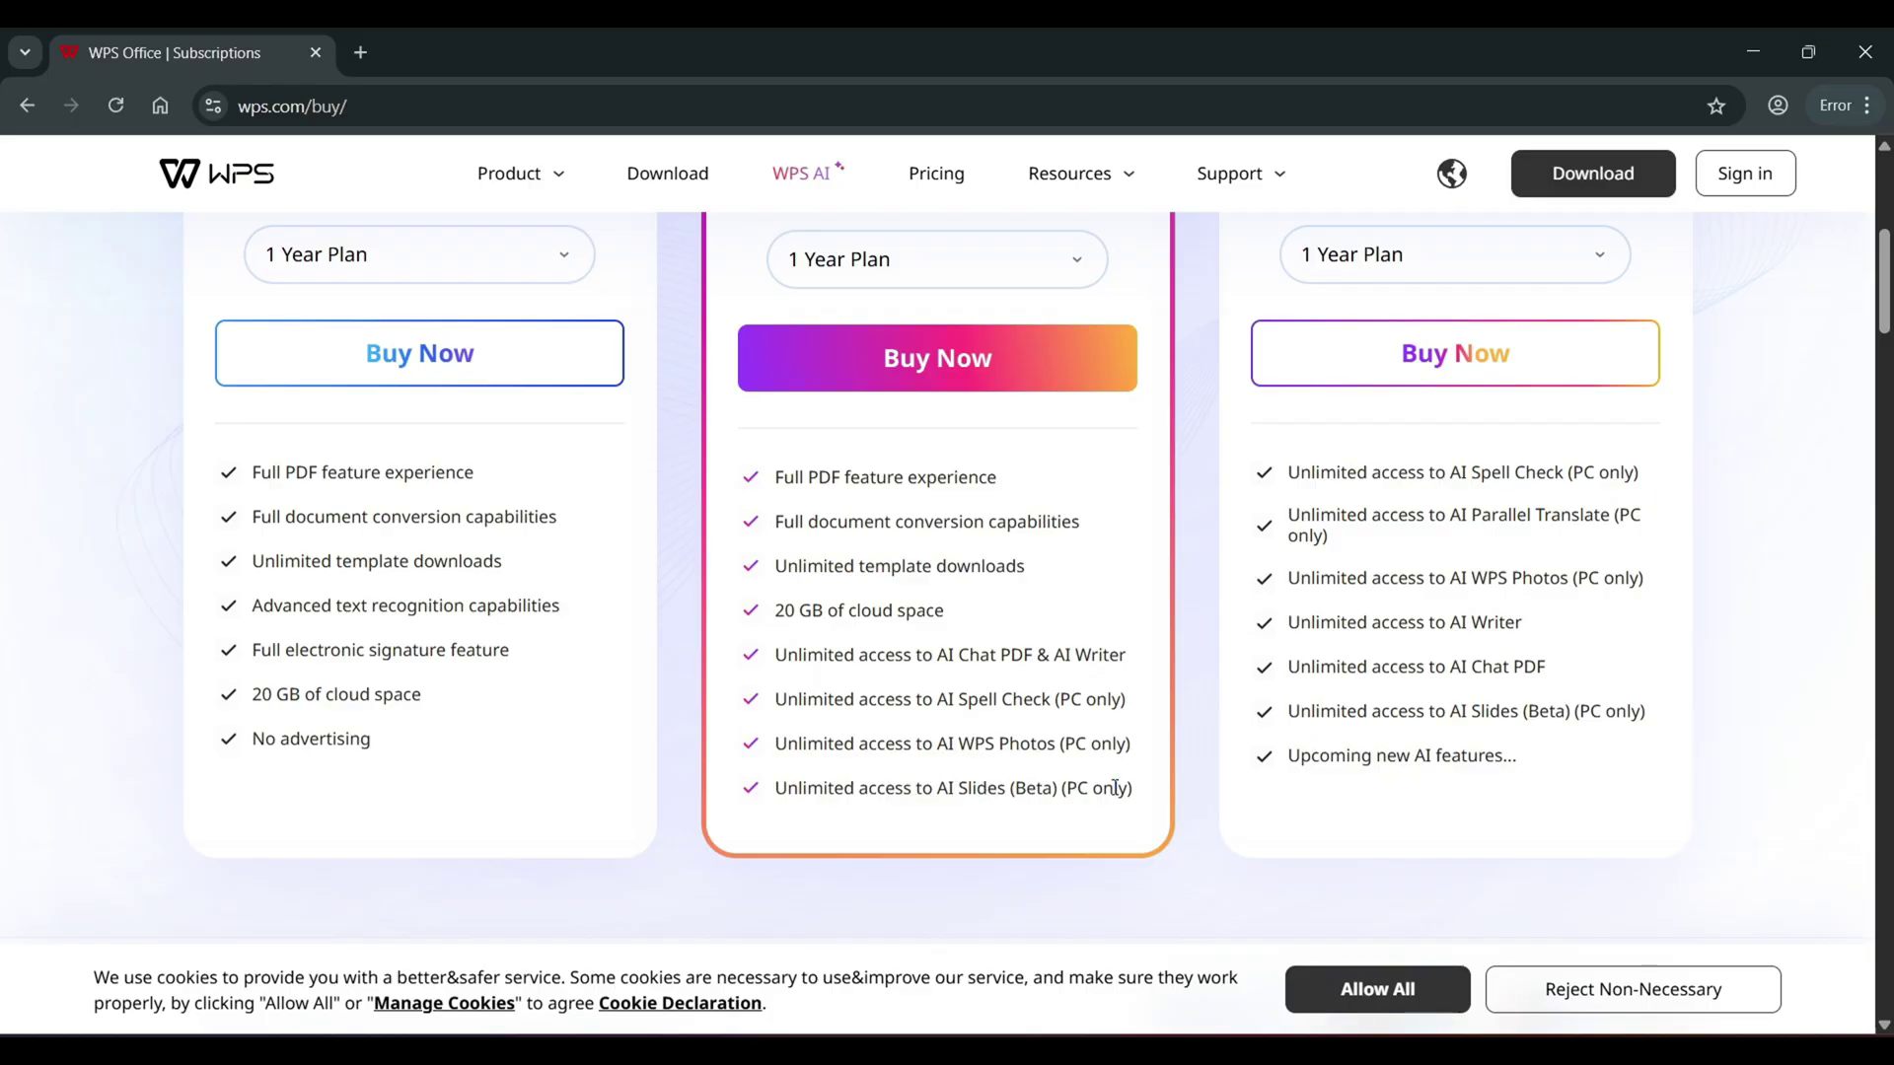
scroll(1116, 788, "up", 5)
left_click(1105, 379)
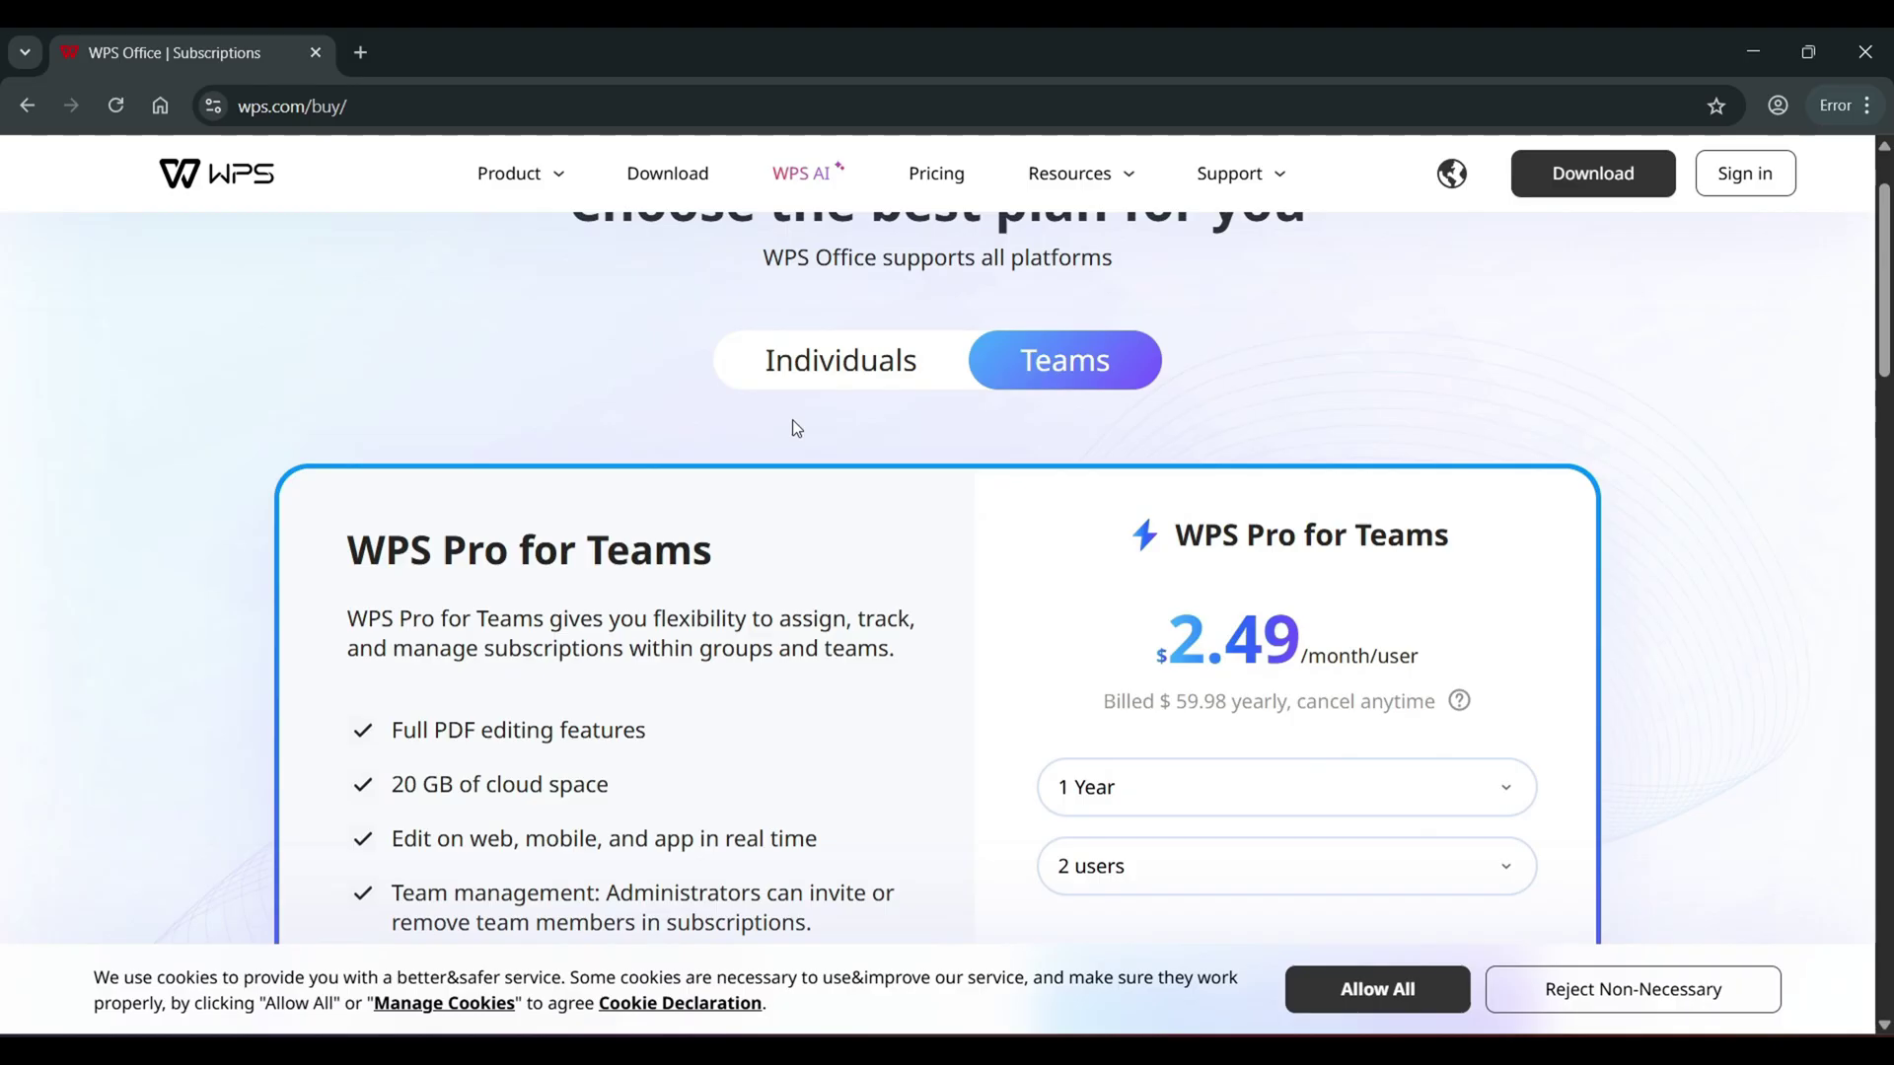
Step: Review WPS Pro for Teams' team-size options, leaving it at 2 users
scroll(717, 487, "down", 1)
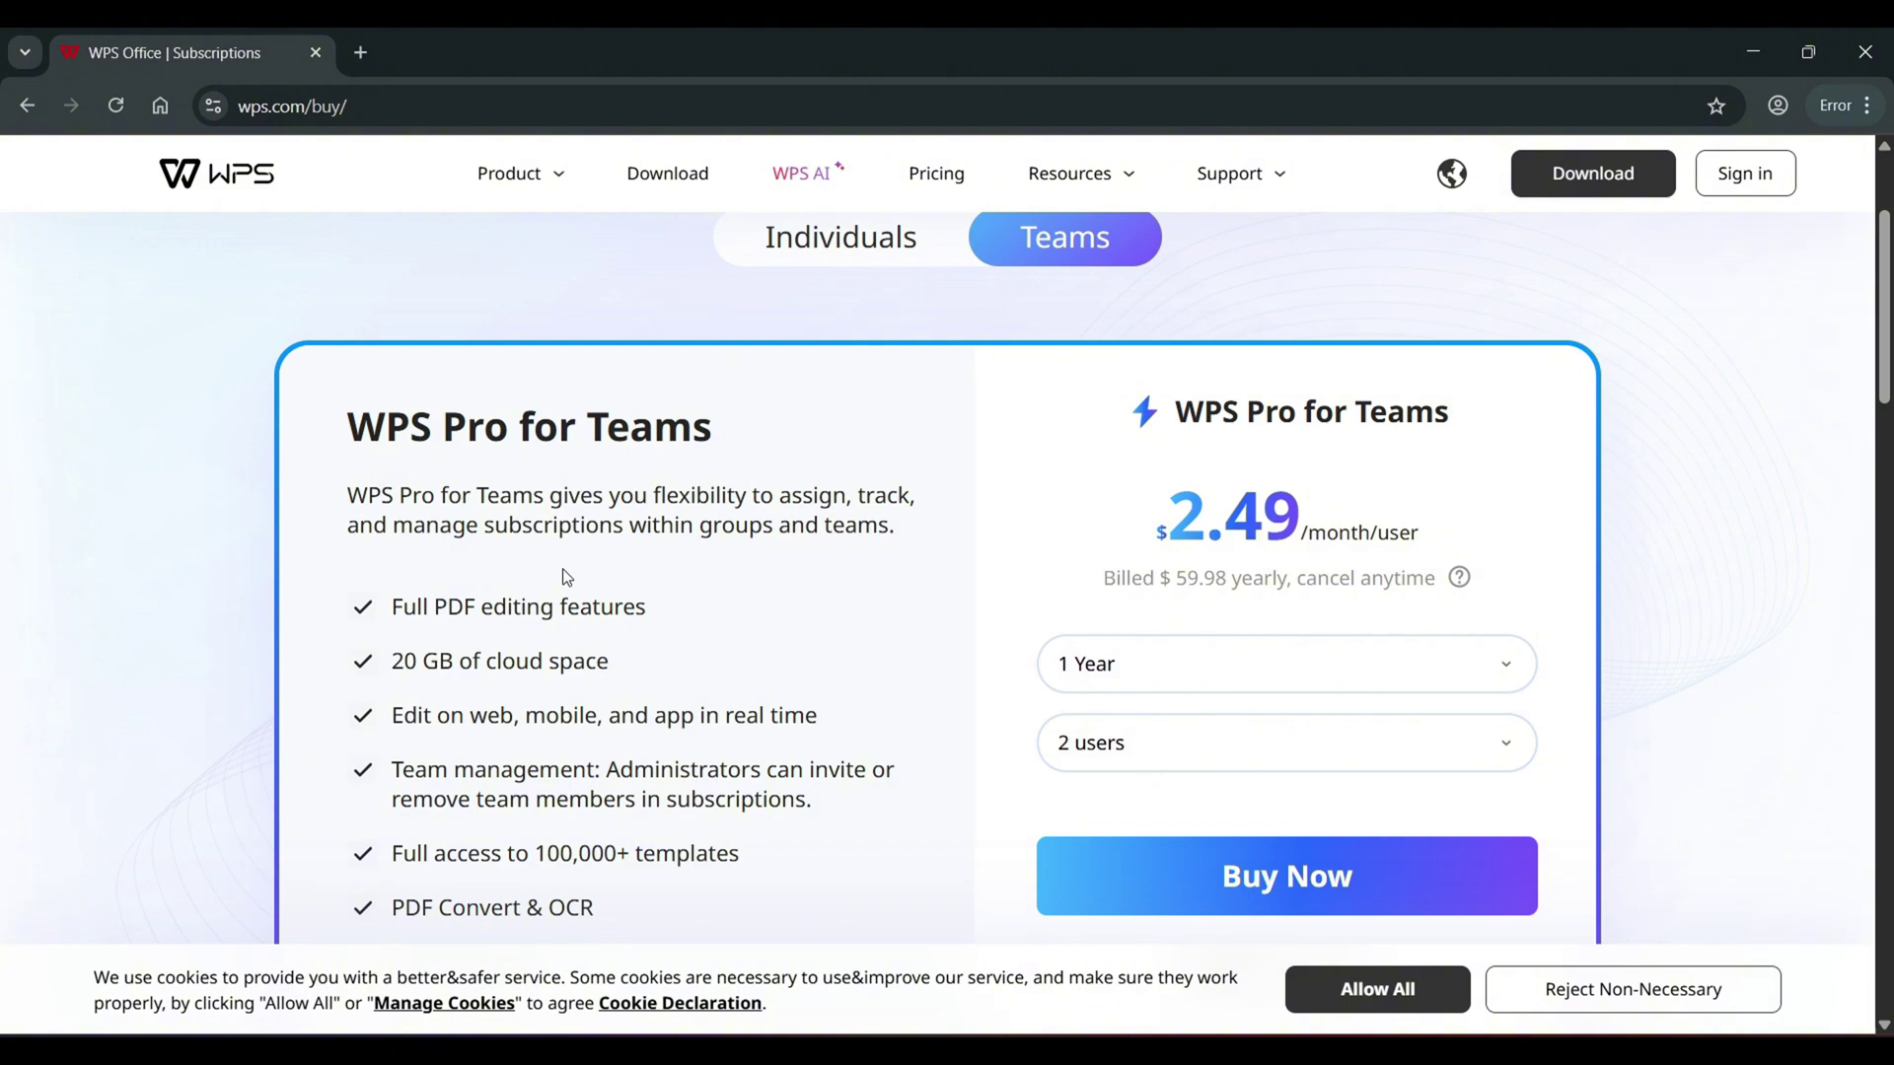
scroll(748, 547, "down", 1)
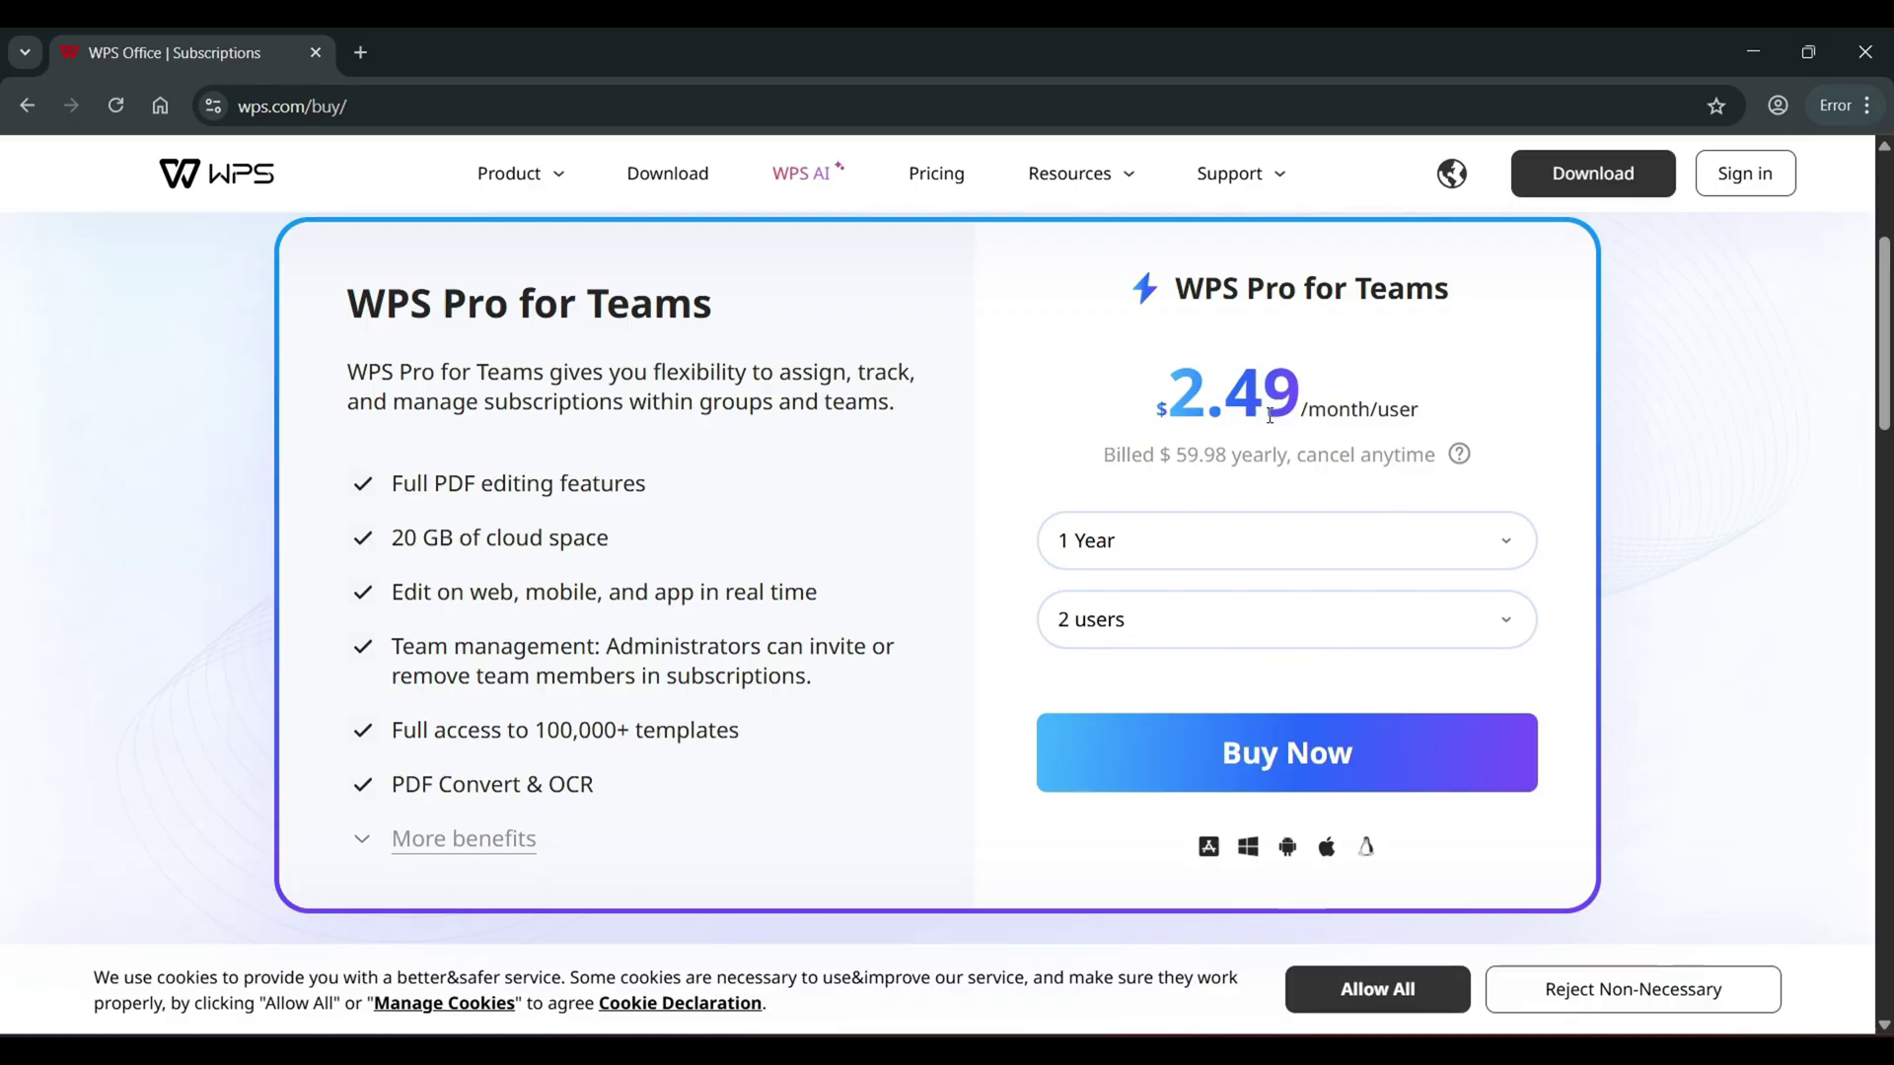
left_click(1273, 617)
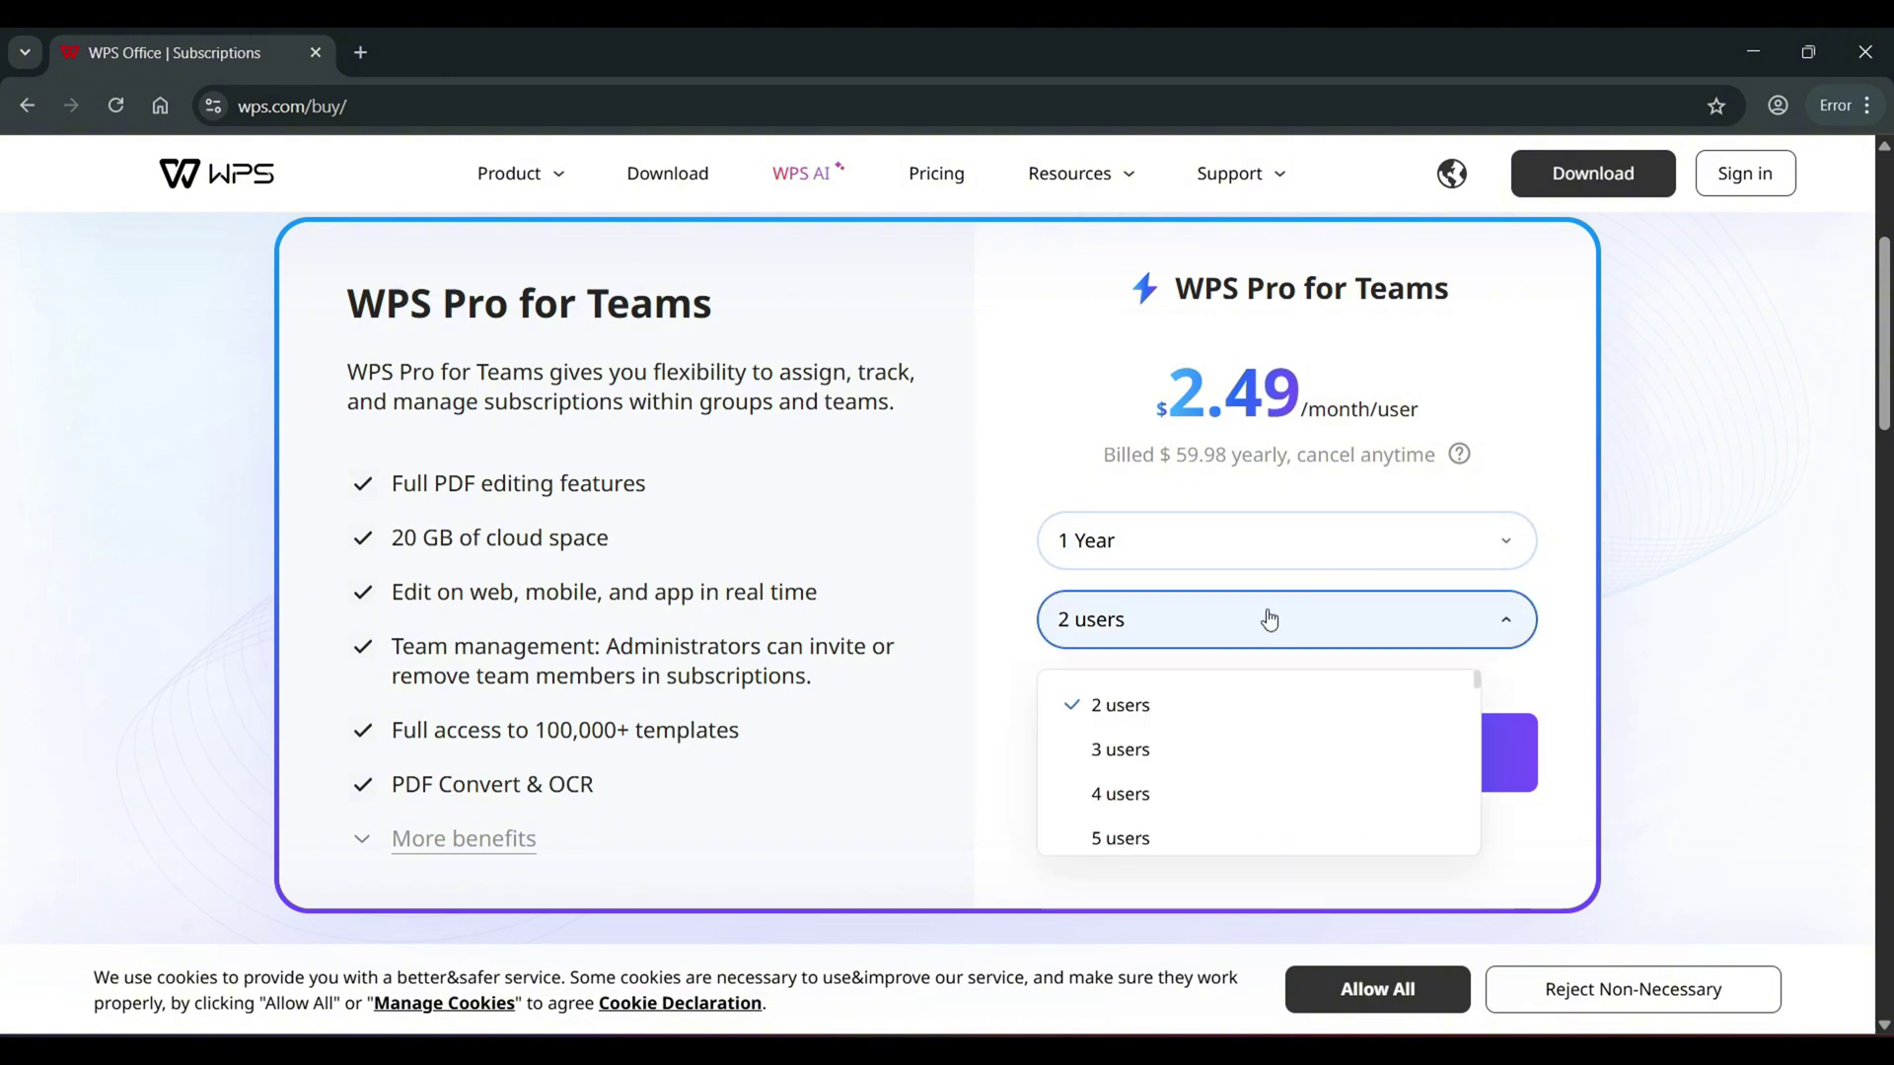
left_click(1269, 618)
scroll(1467, 820, "up", 5)
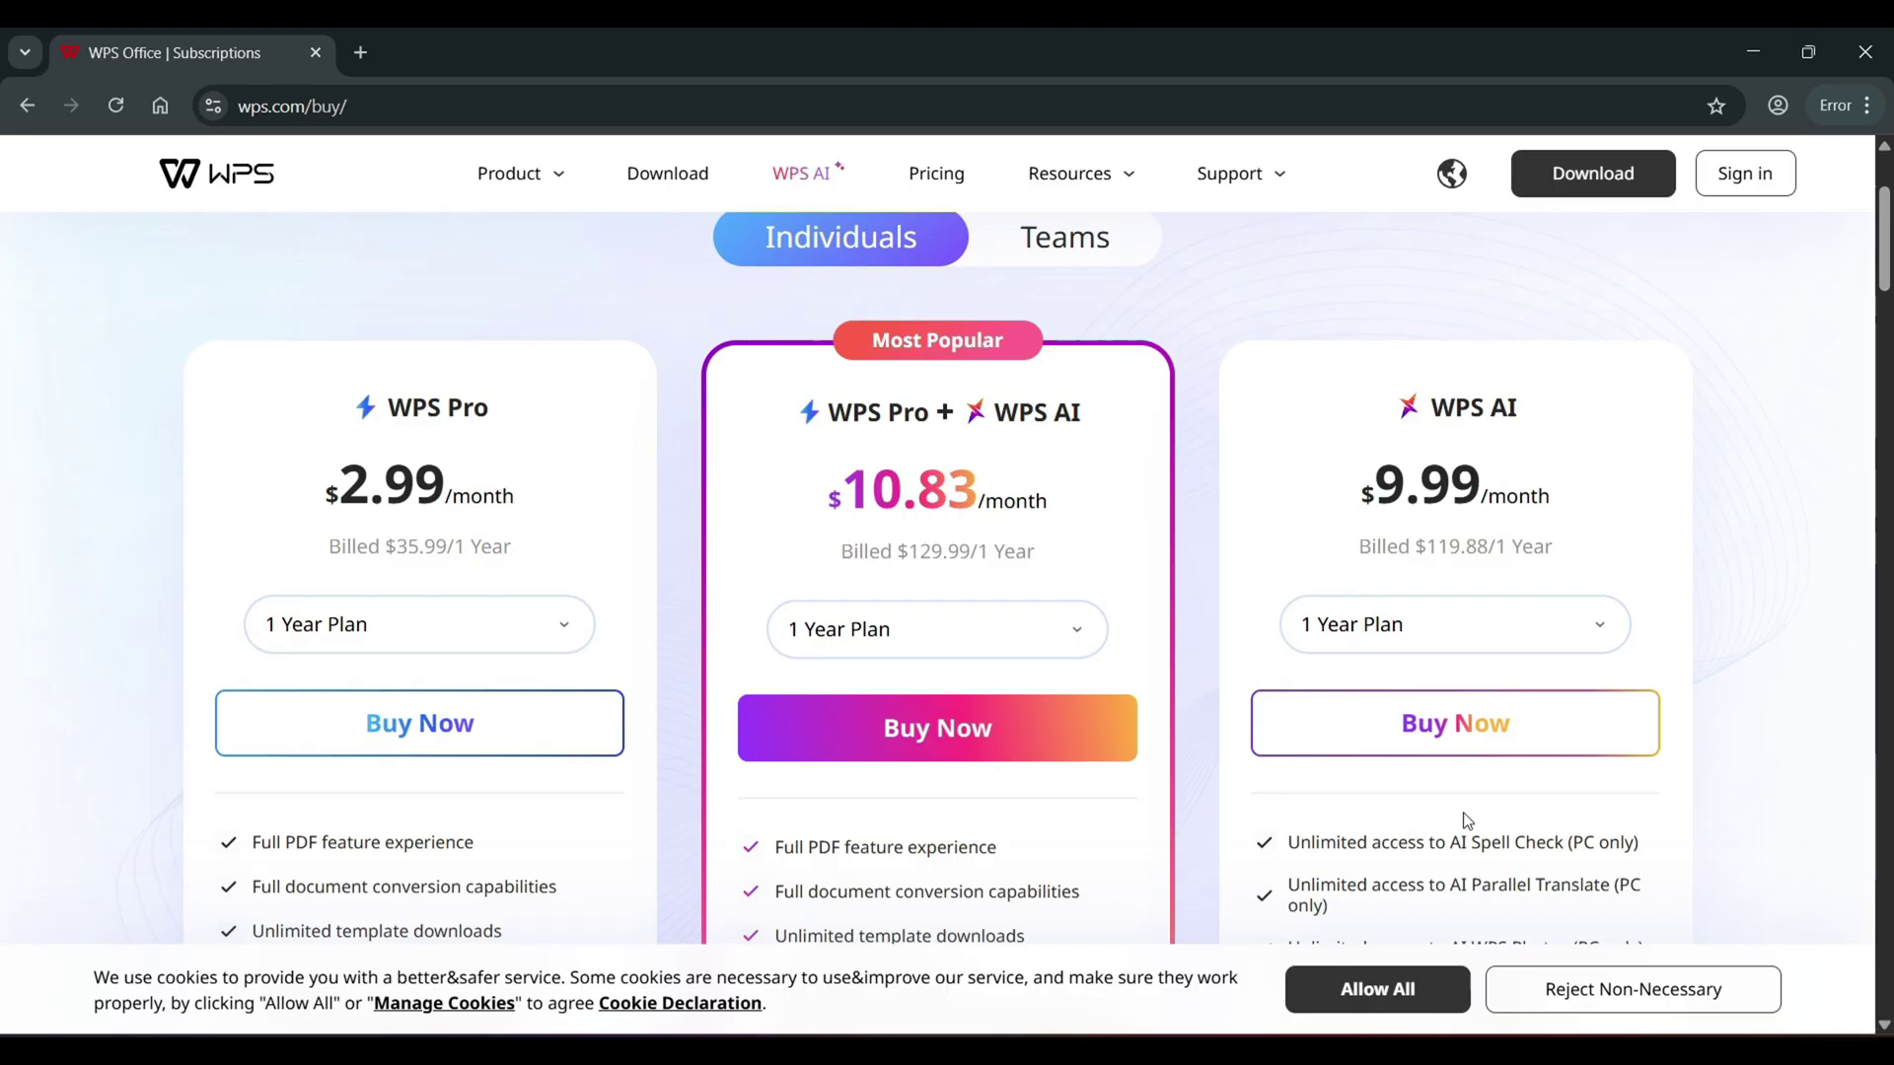